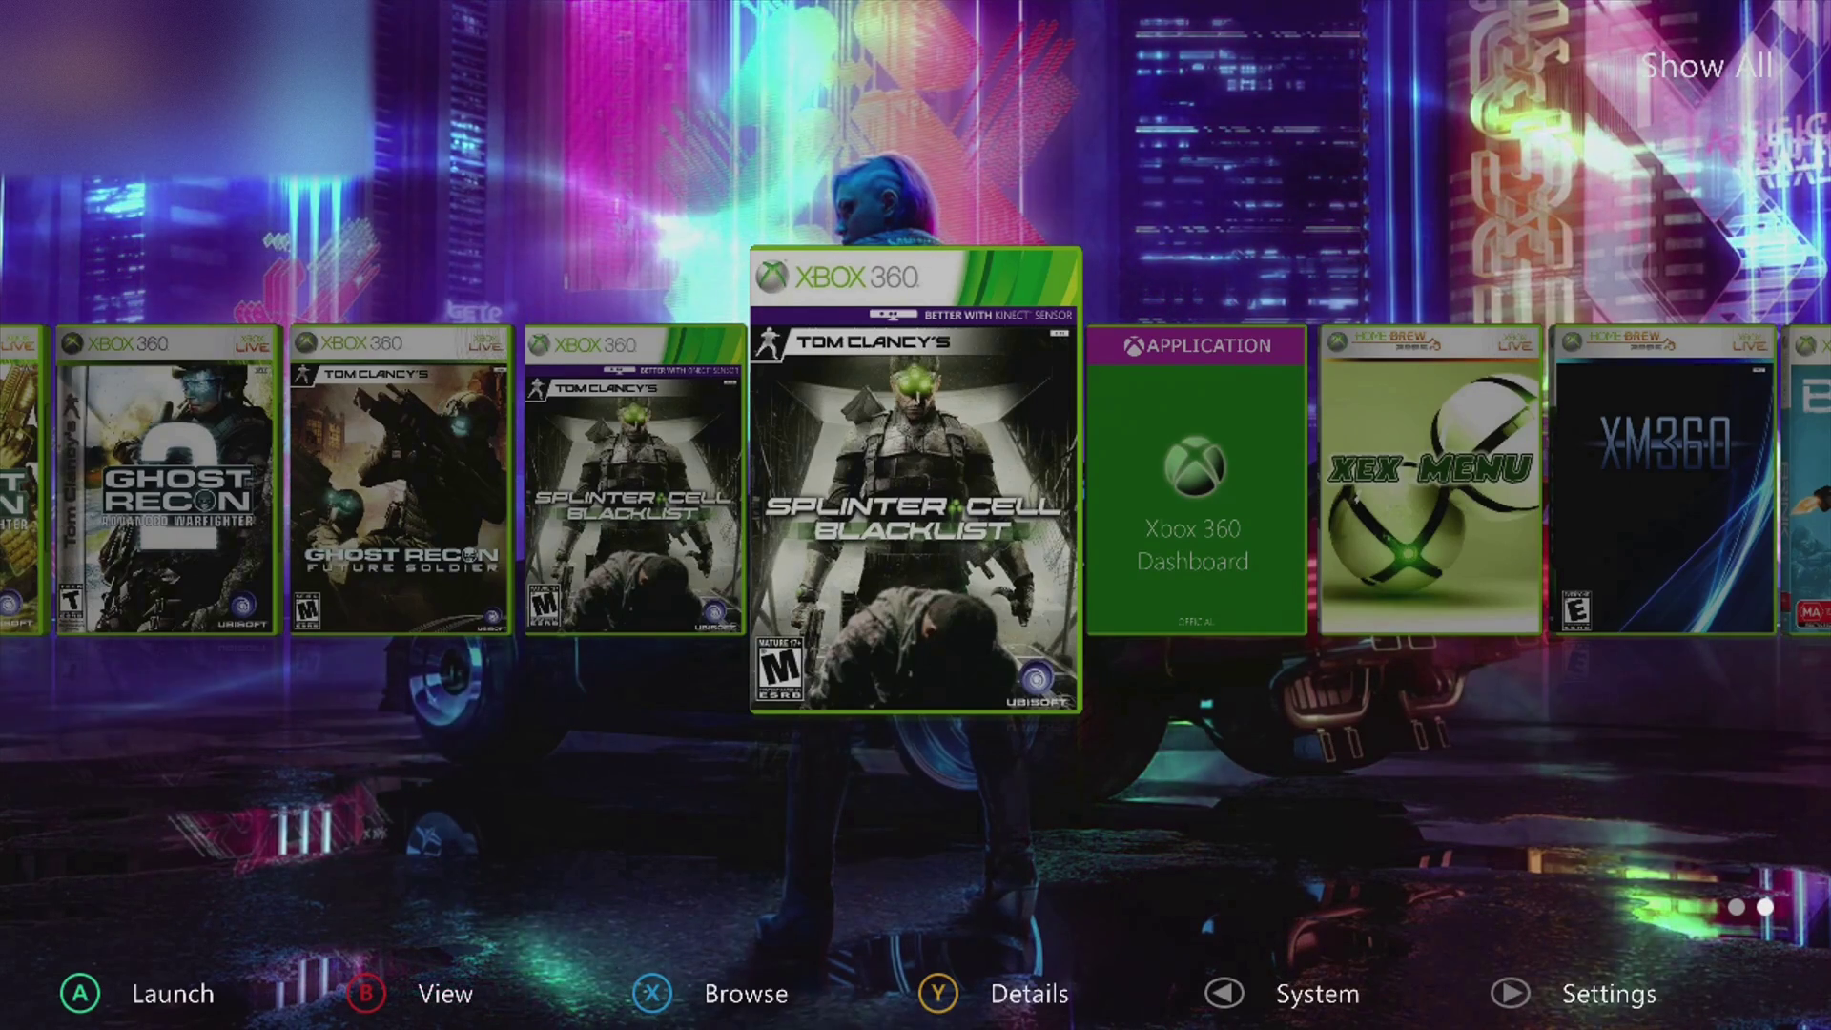
Bring up the Xbox Guide over Aurora's cover carousel, leaving the Console Banned notice showing.
key("super")
key("x")
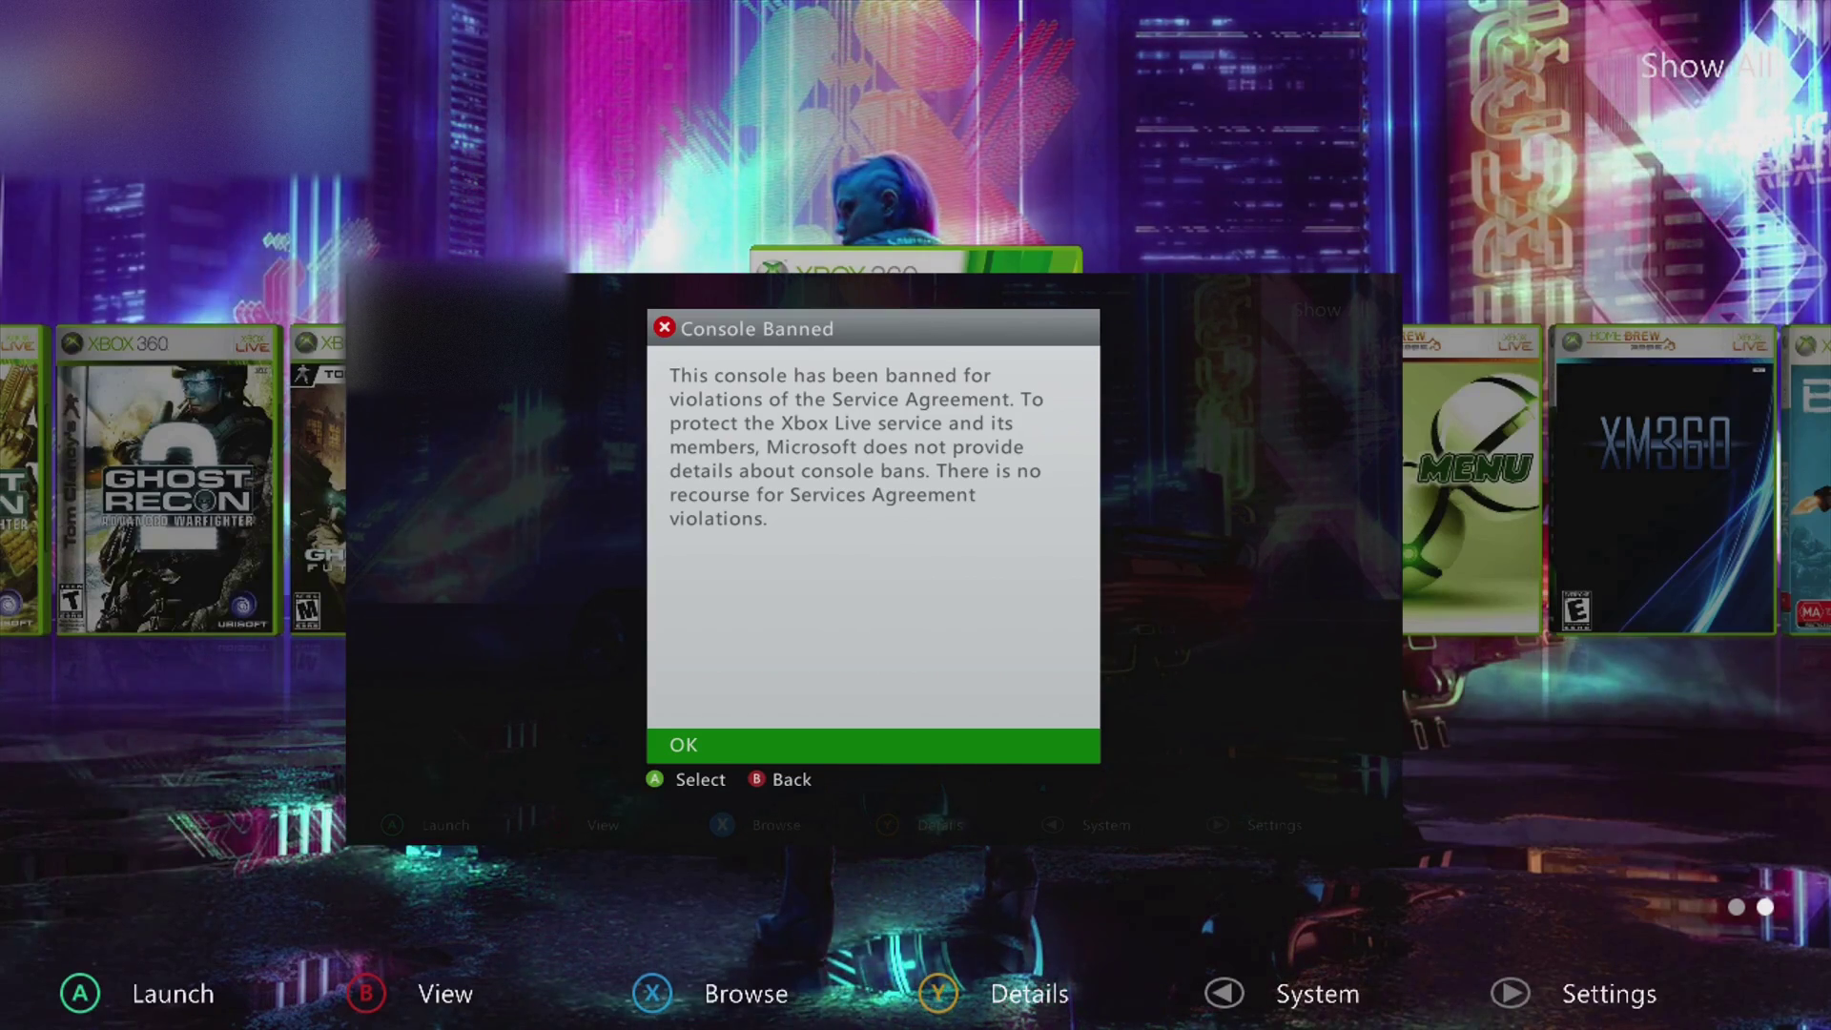
key("Right")
key("Right")
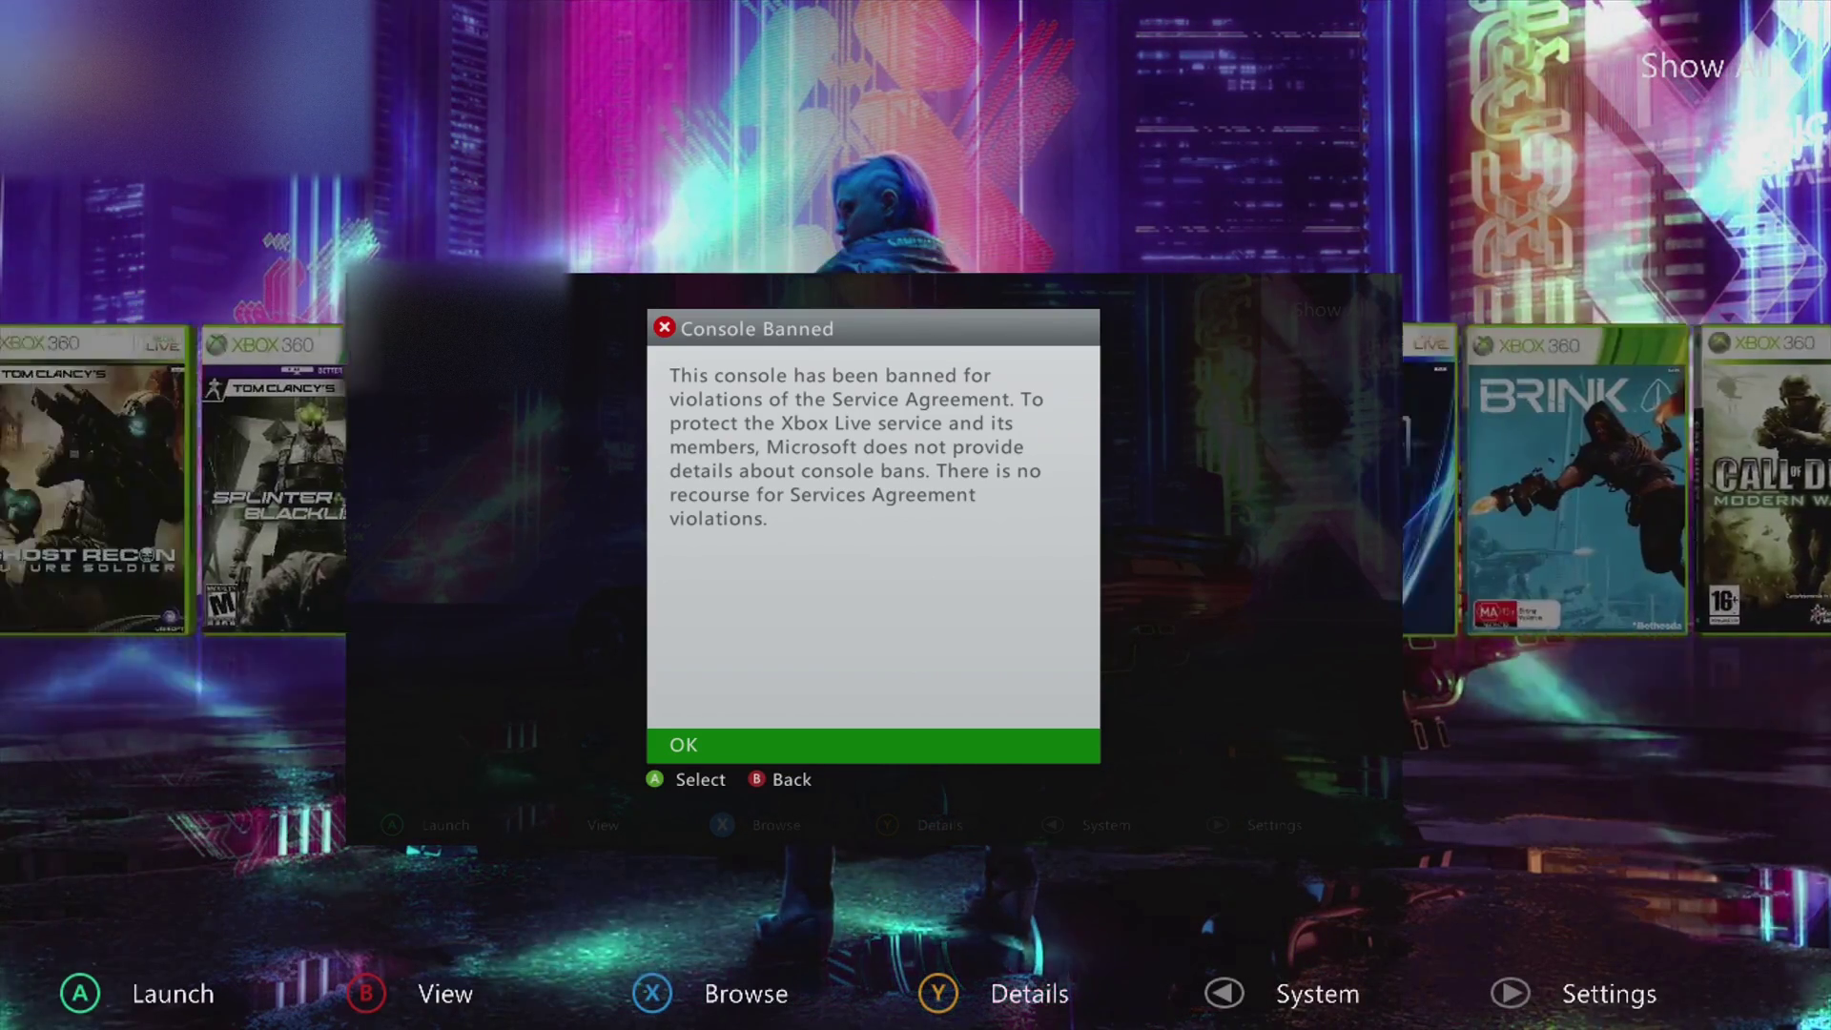
key("Right")
key("Right")
key("Right")
key("Right")
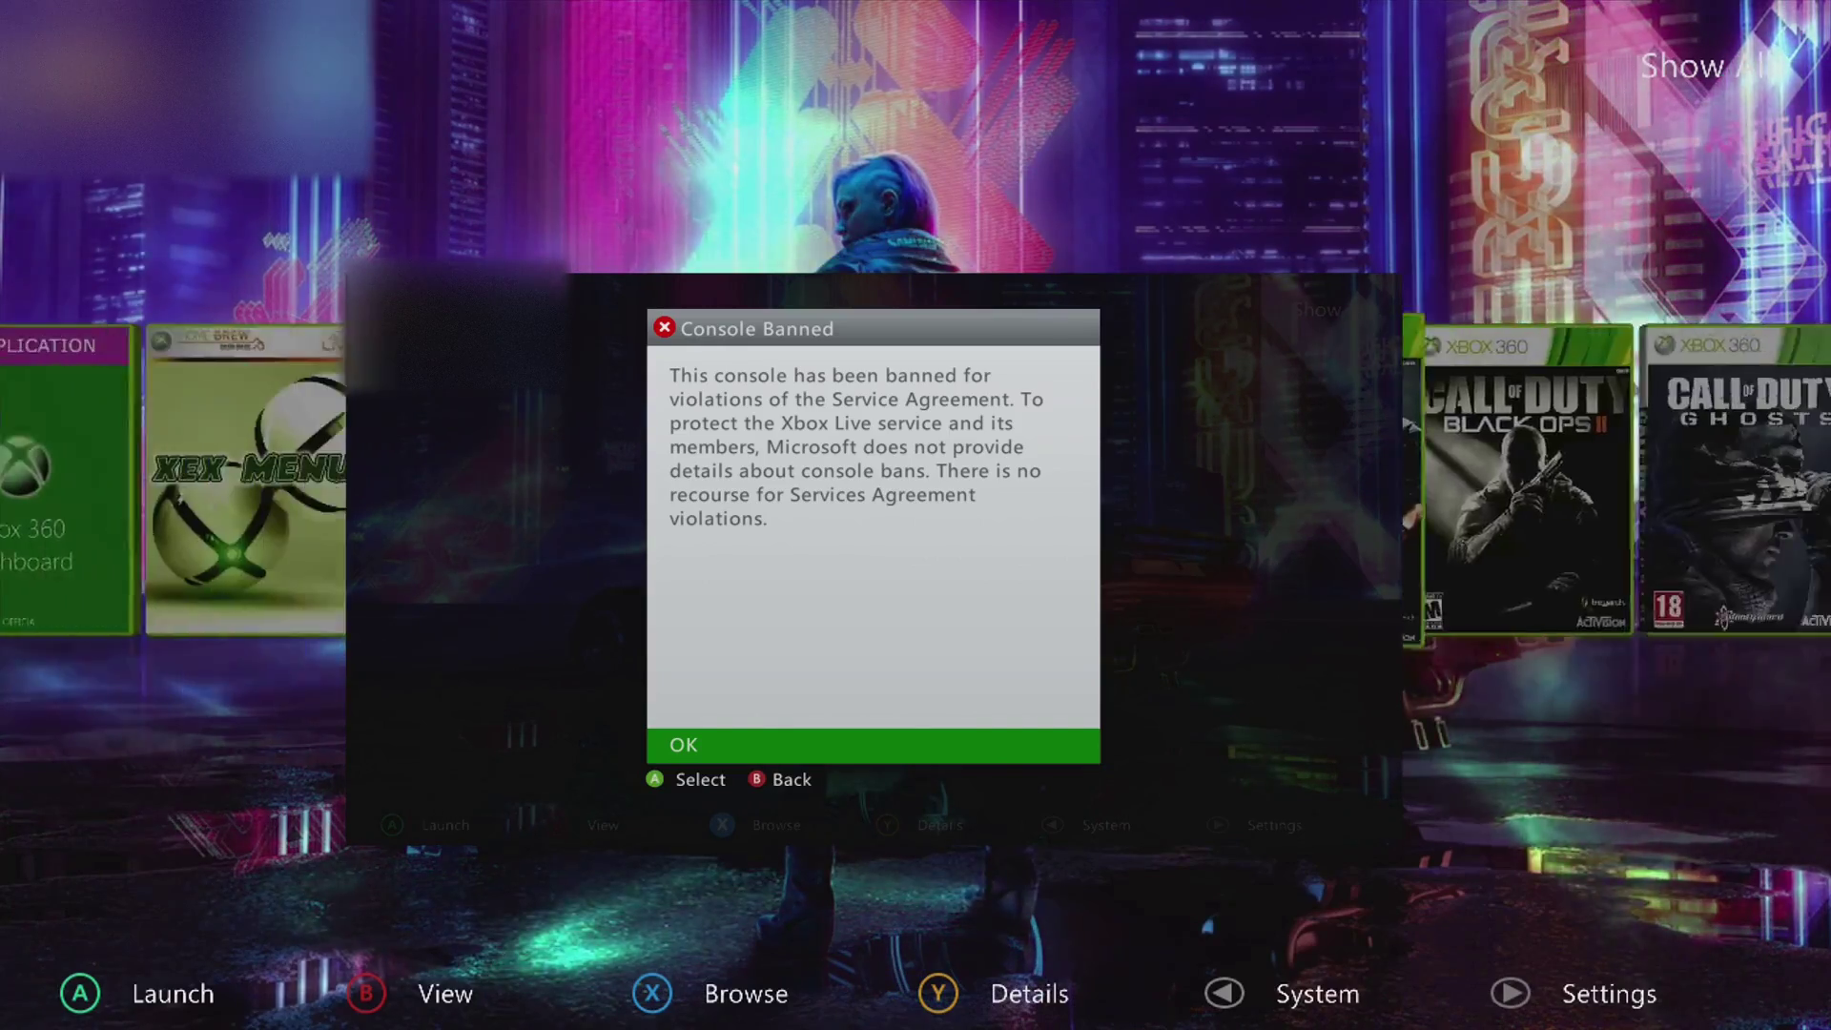
Clear the Console Banned notice and browse from the SEGA emulator through Halo Reach to Grand Theft Auto V.
key("Right")
key("Right")
key("Right")
key("Return")
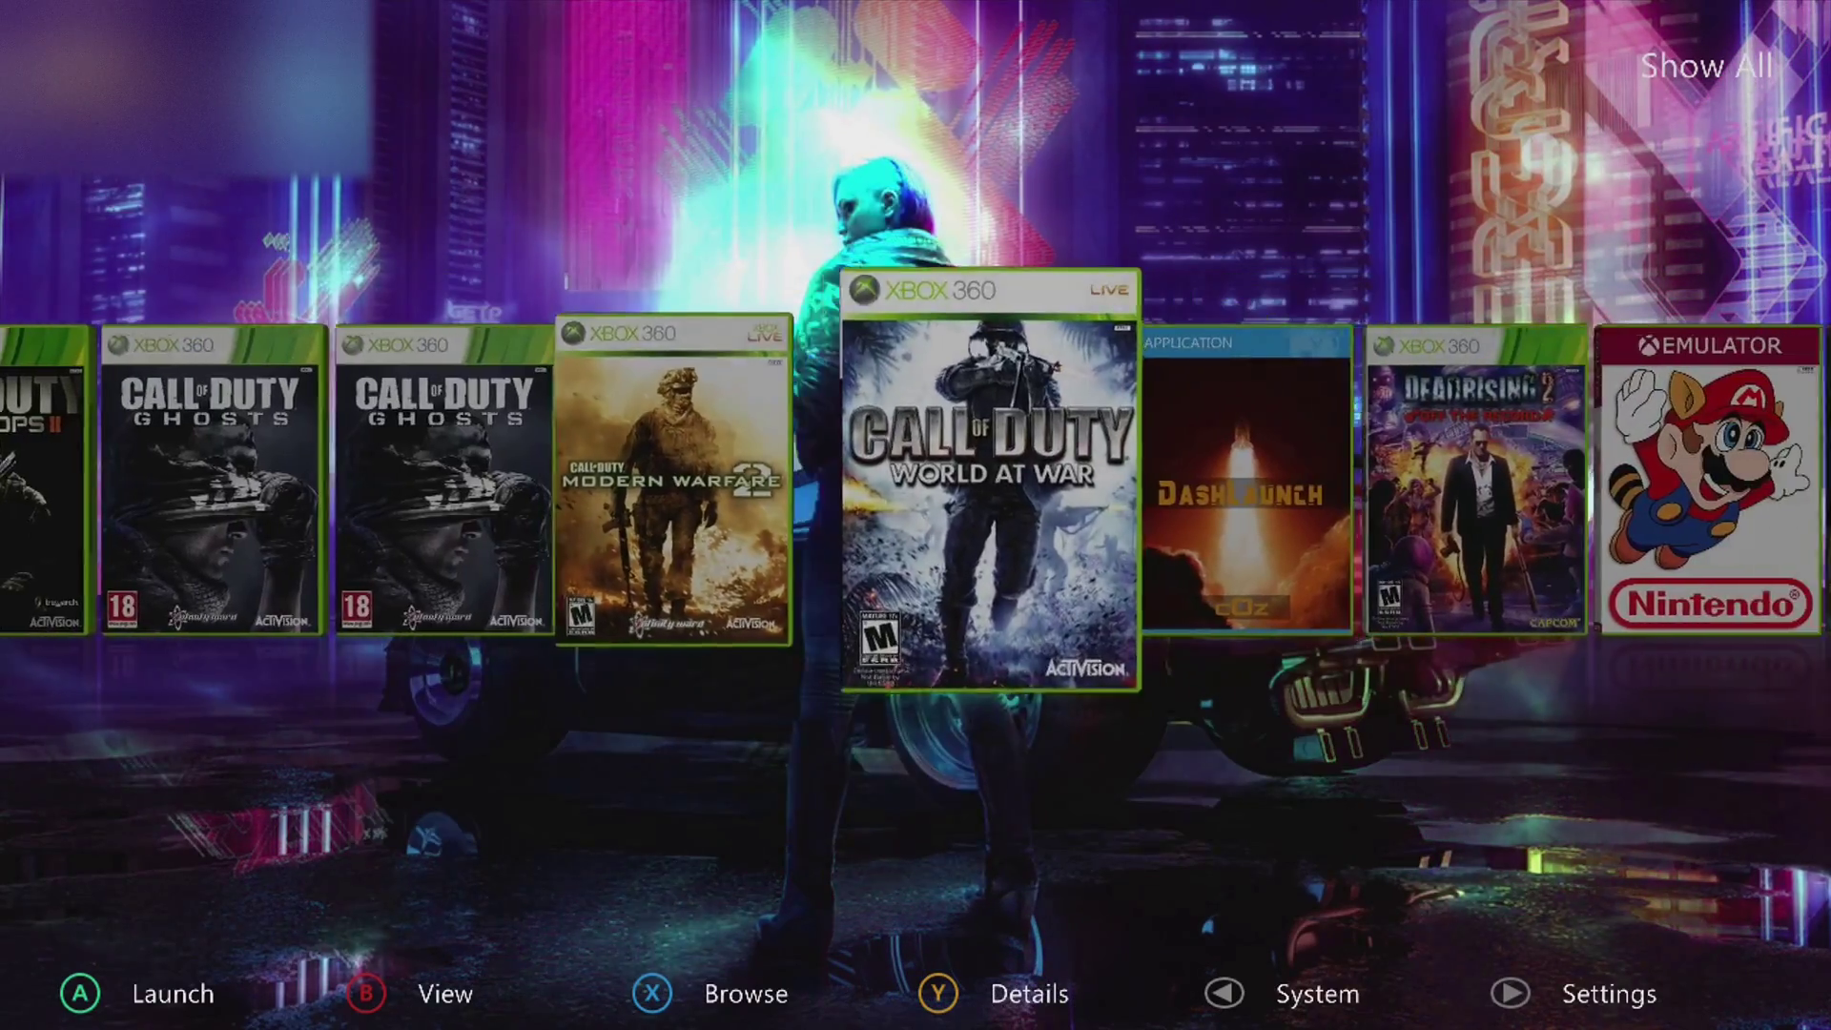
key("Right")
key("Right")
key("Right")
key("Right")
key("Right")
key("Right")
key("Right")
key("Right")
key("Right")
key("Right")
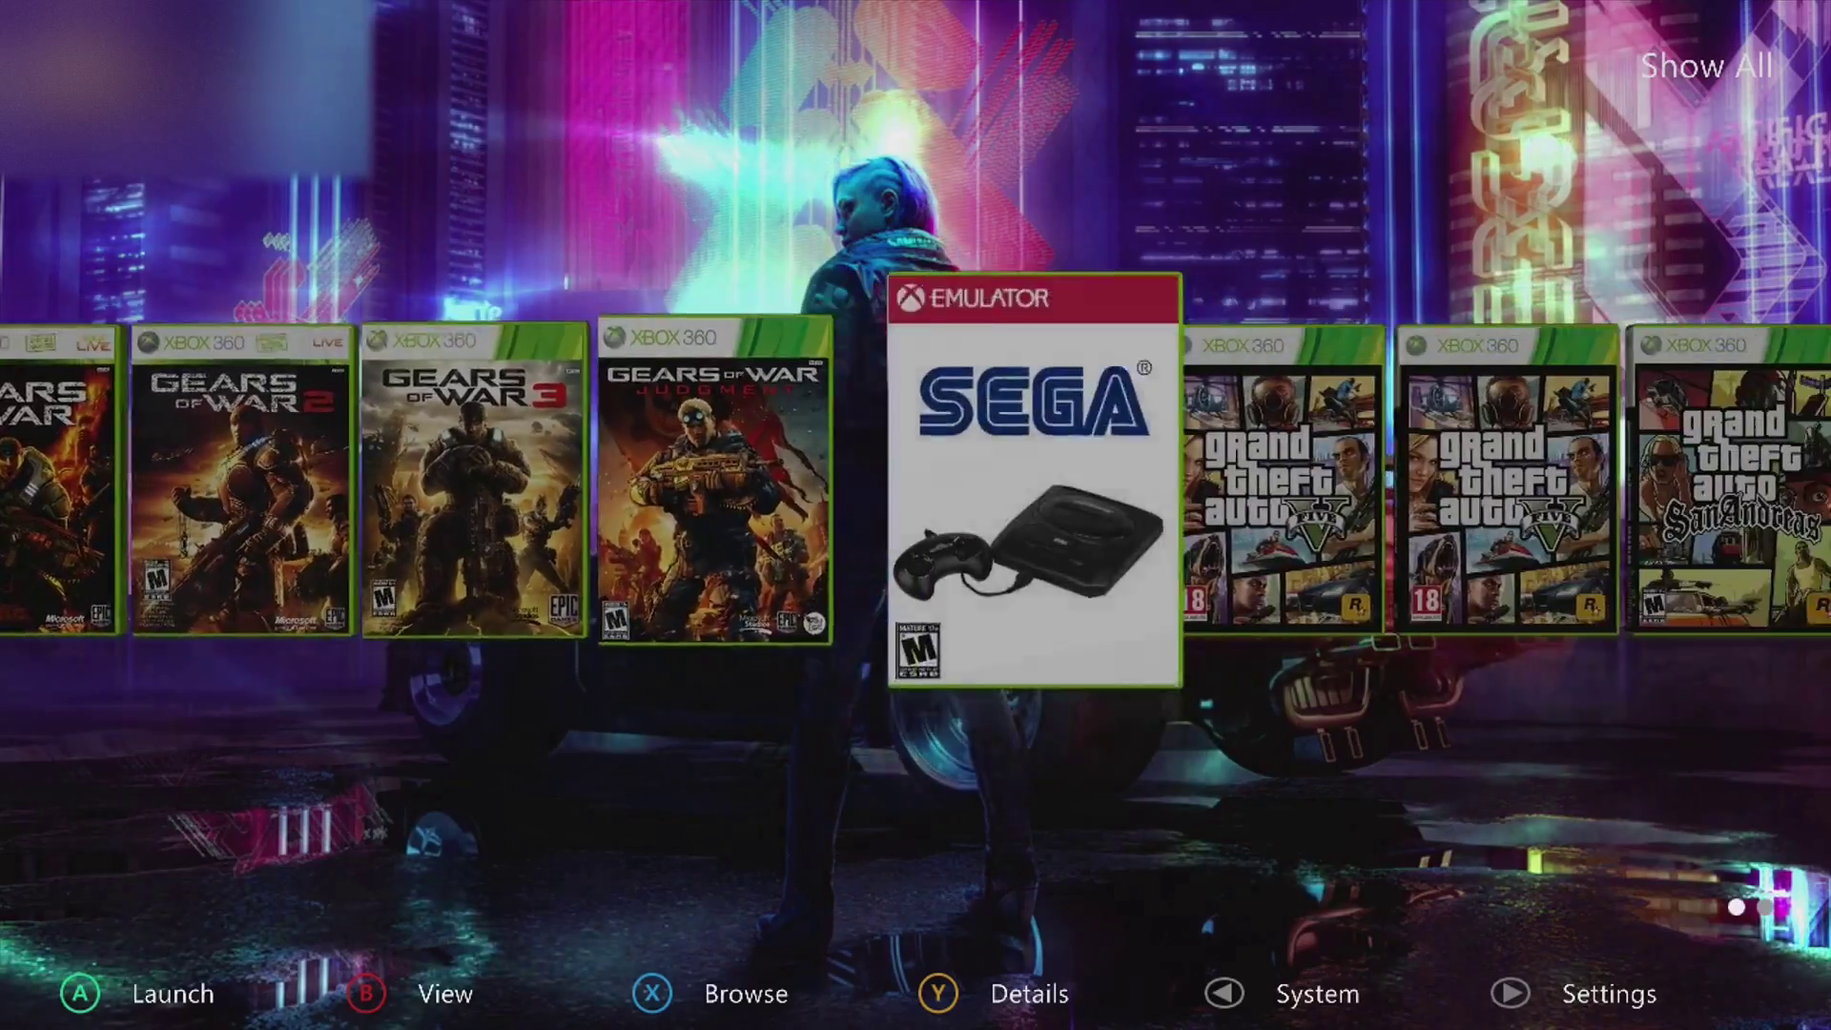
key("Right")
key("Right")
key("Right")
key("Right")
key("Right")
key("Right")
key("Right")
key("Right")
key("Right")
key("Right")
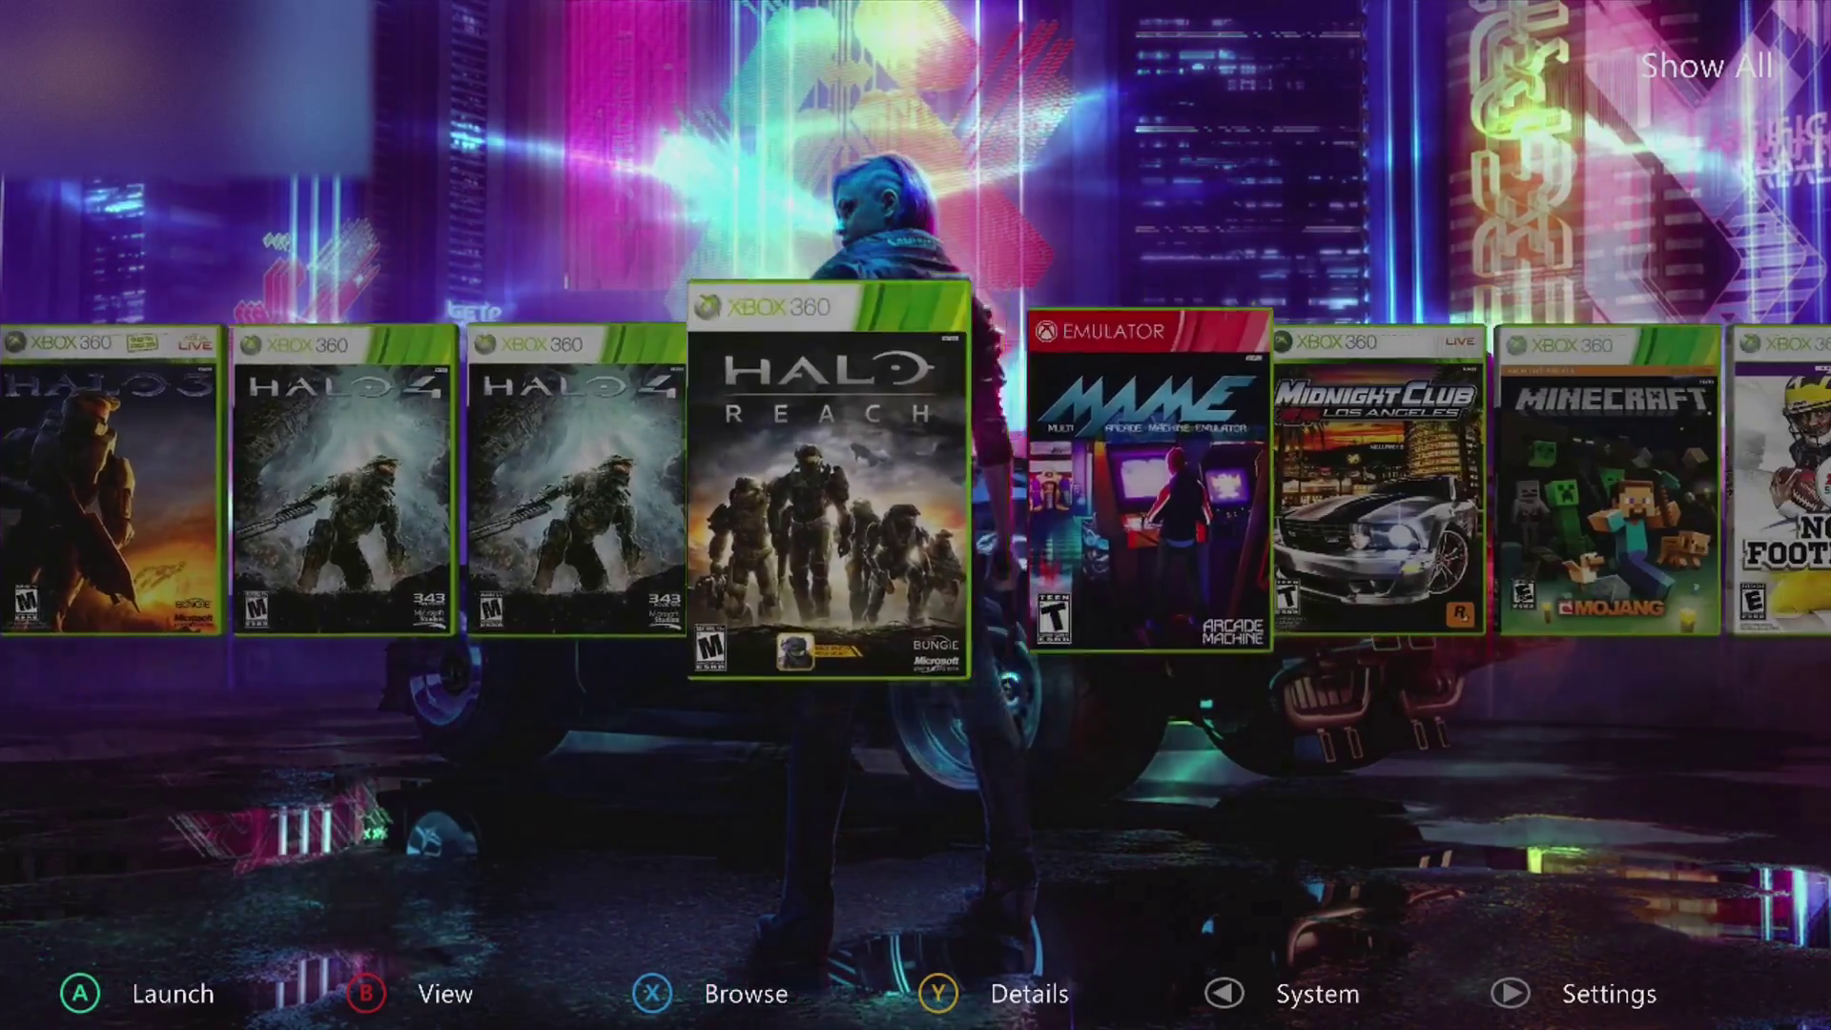
key("Right")
key("Right")
key("Right")
key("Right")
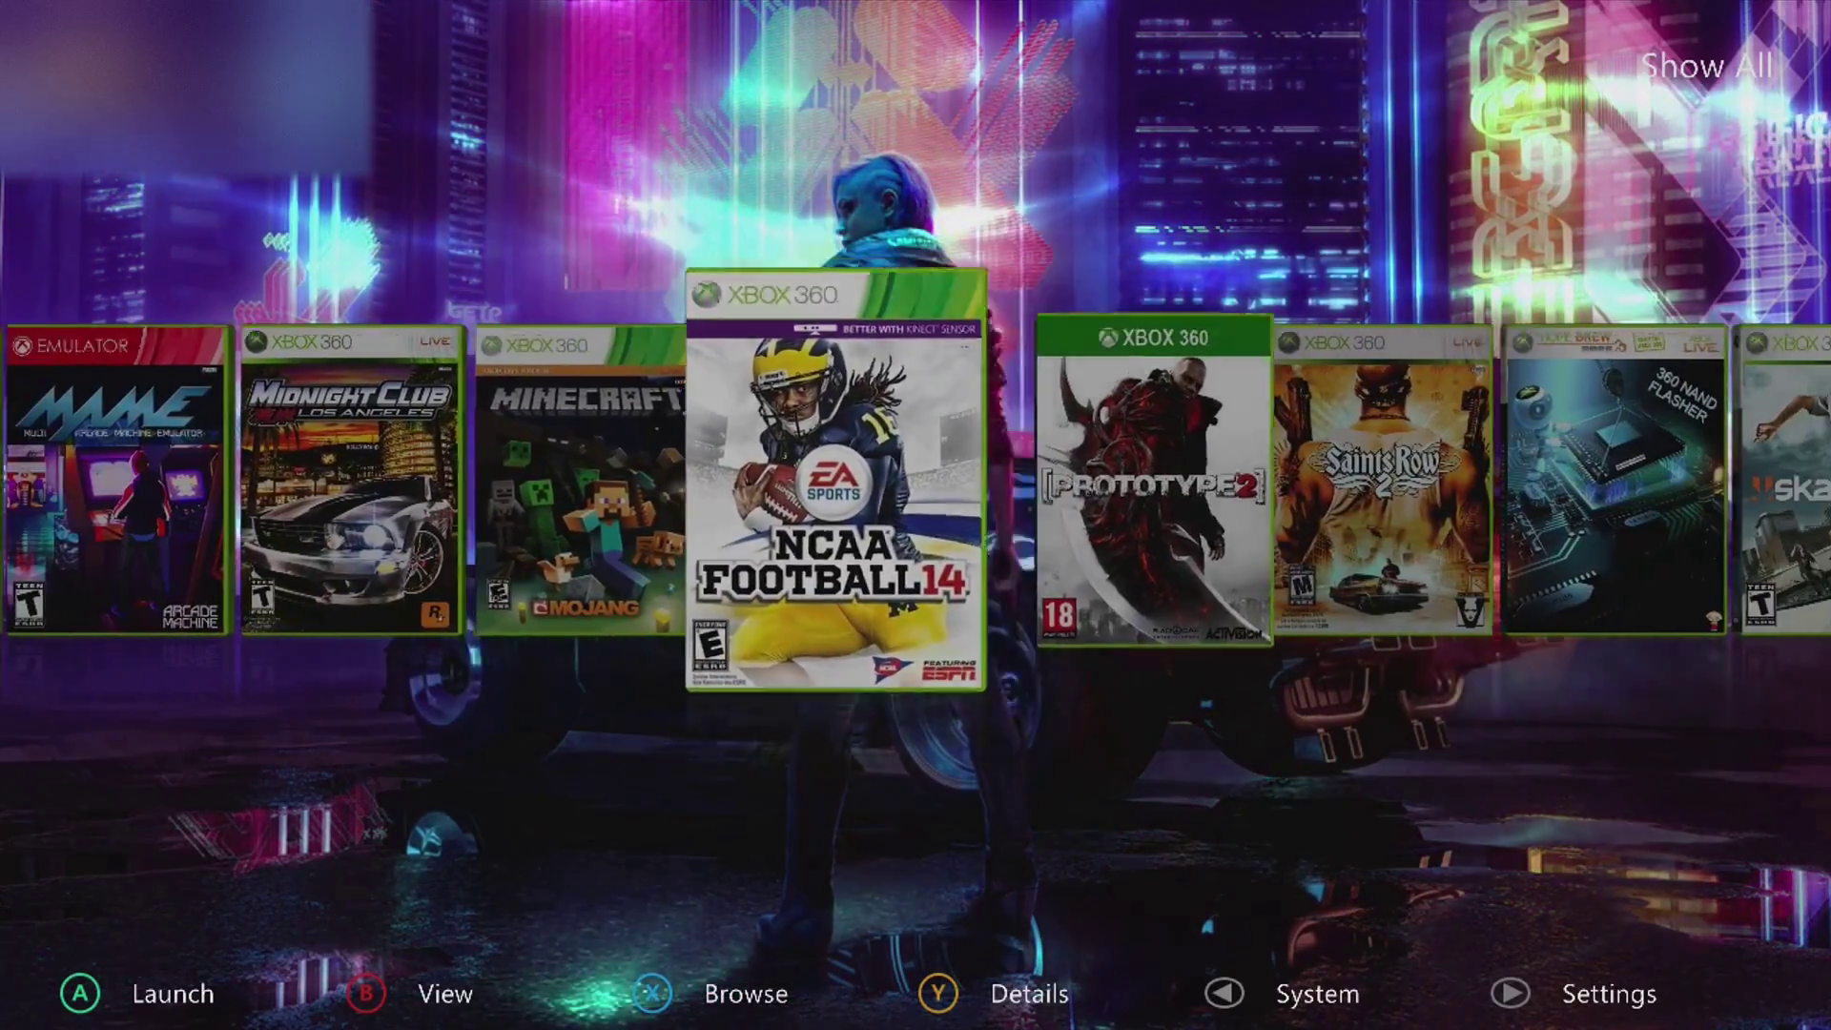
key("Right")
key("Right")
key("Right")
key("Right")
key("Right")
key("Right")
key("Right")
key("Right")
key("Right")
key("Right")
key("Right")
key("Right")
key("Right")
key("Right")
key("Right")
key("Right")
key("Right")
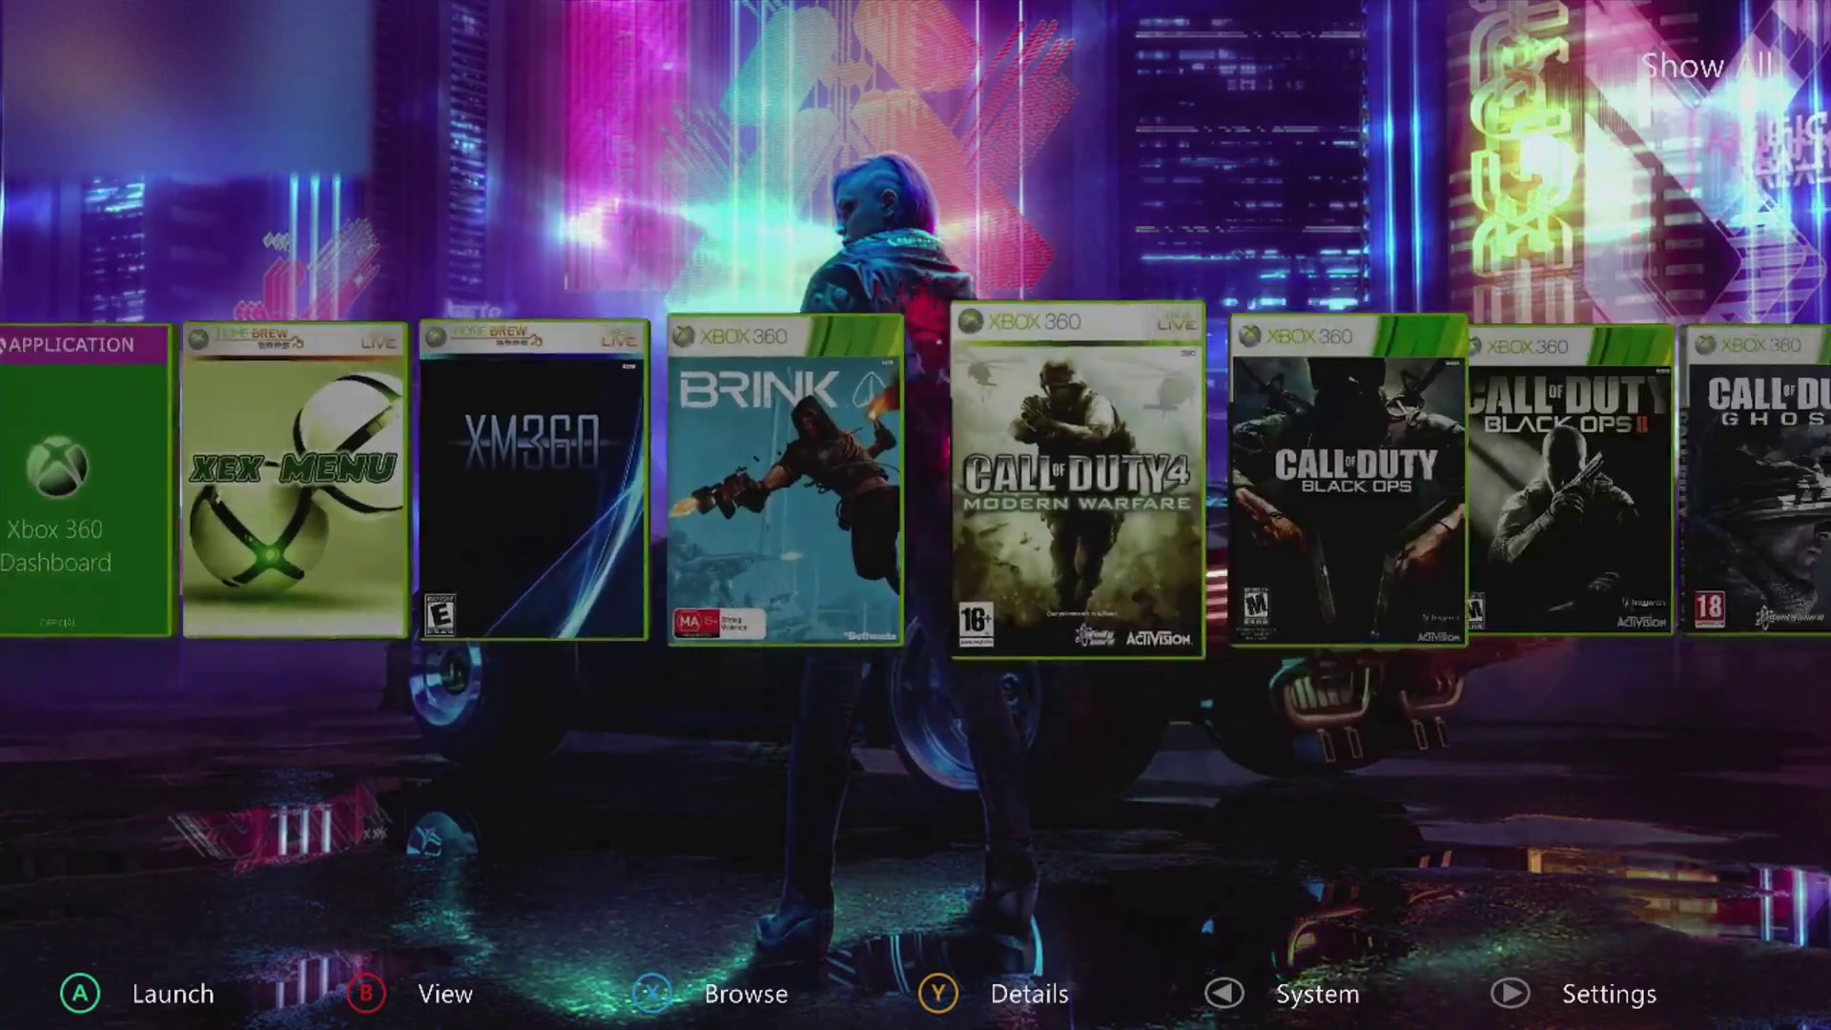
key("Right")
key("Right")
key("Right")
key("Right")
key("Right")
key("Right")
key("Right")
key("Right")
key("Right")
key("Right")
key("Right")
key("Right")
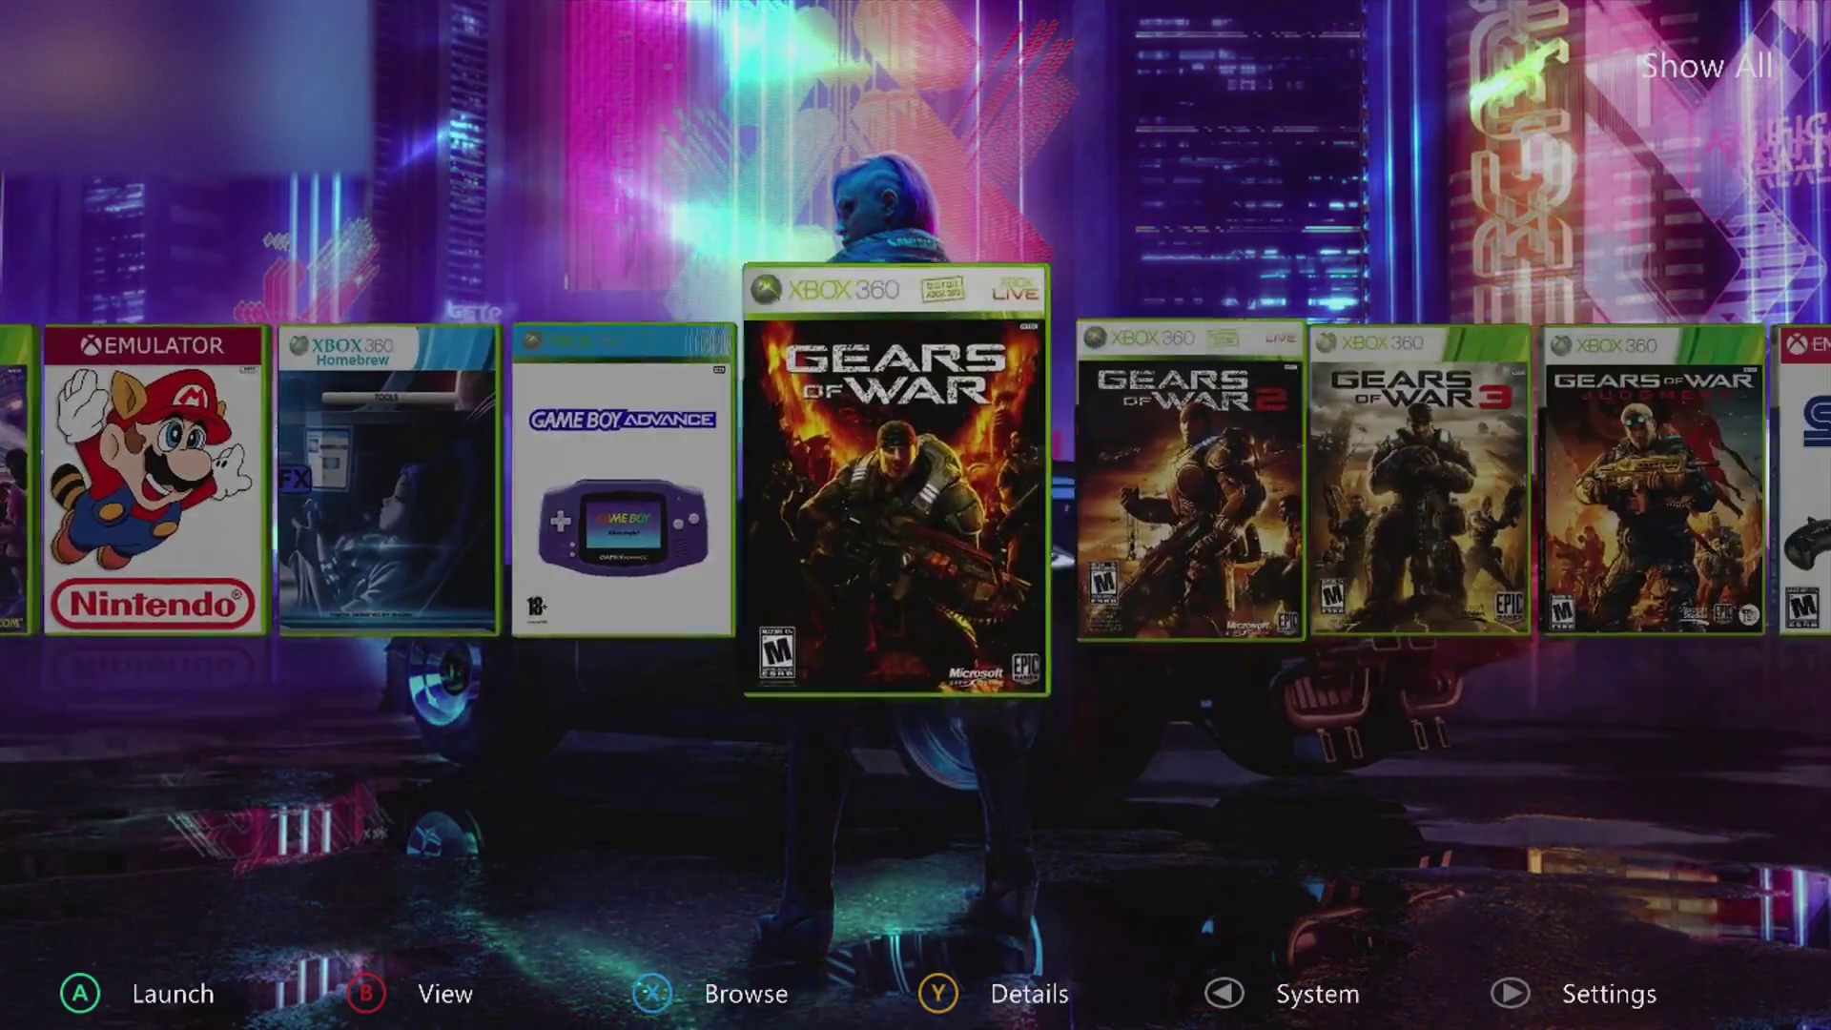
key("Right")
key("Right")
key("Right")
key("Right")
key("Right")
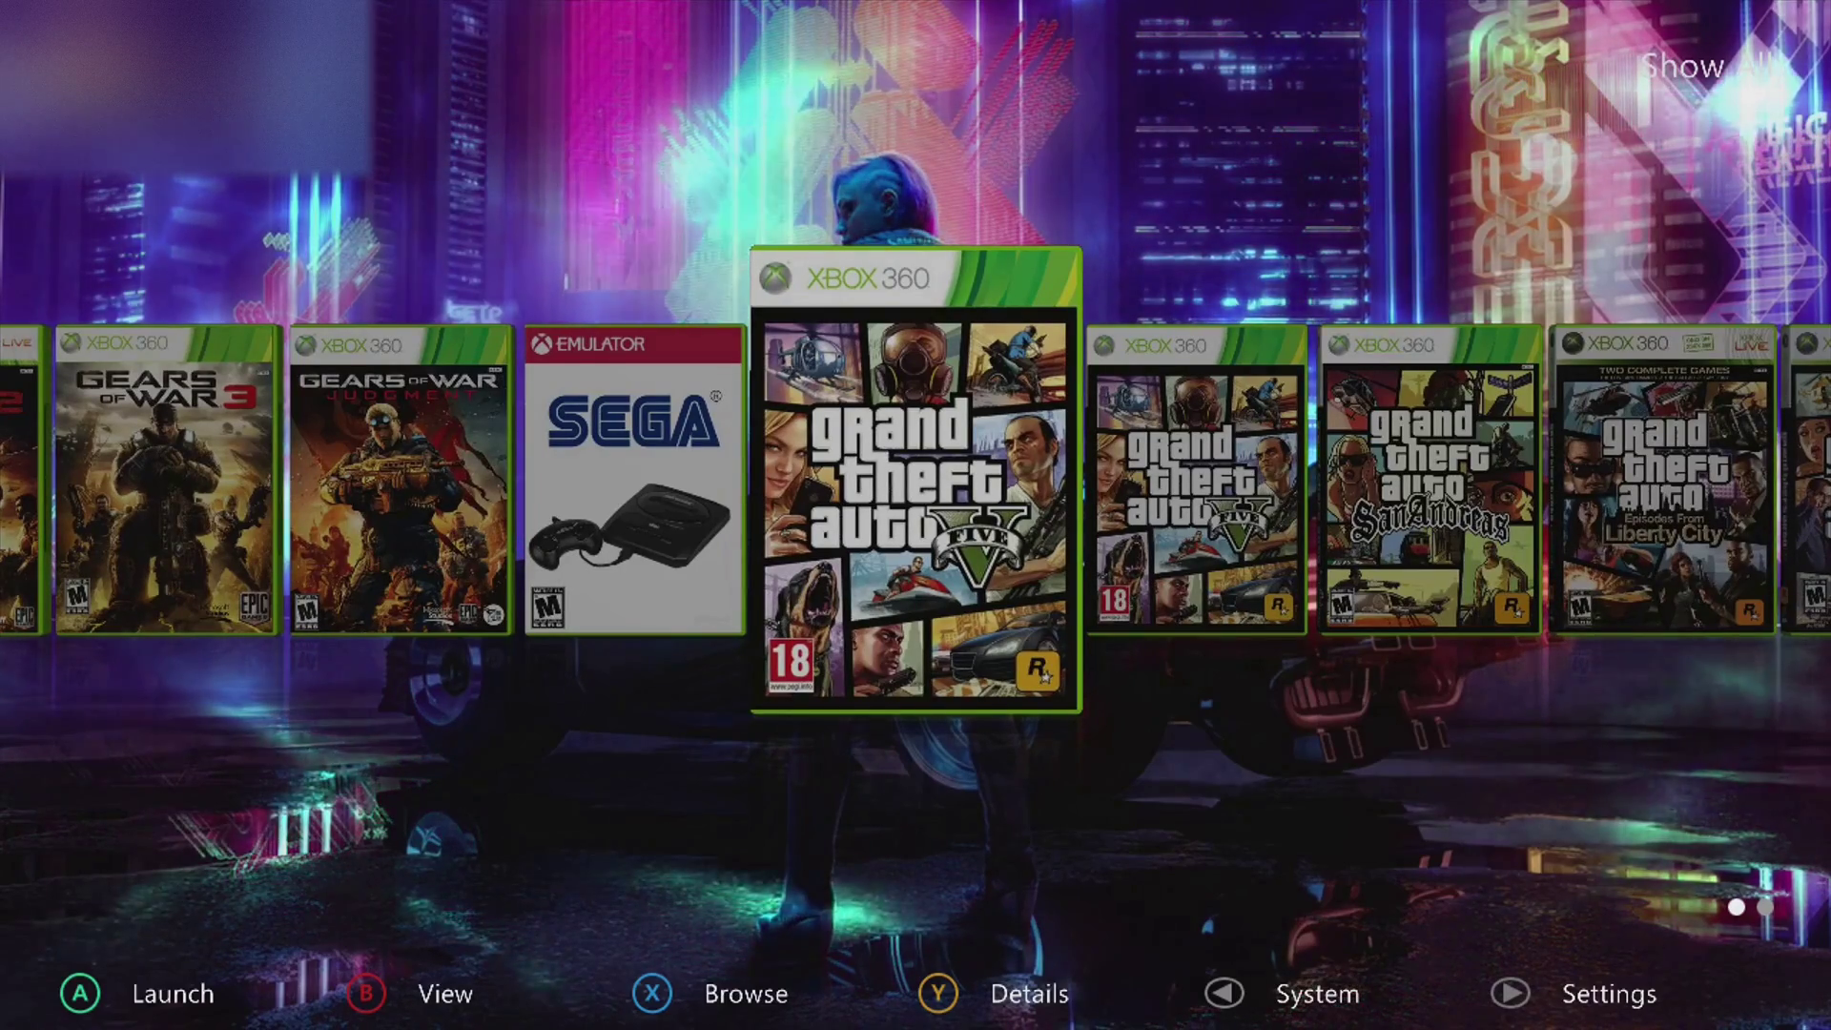
key("Escape")
key("Left")
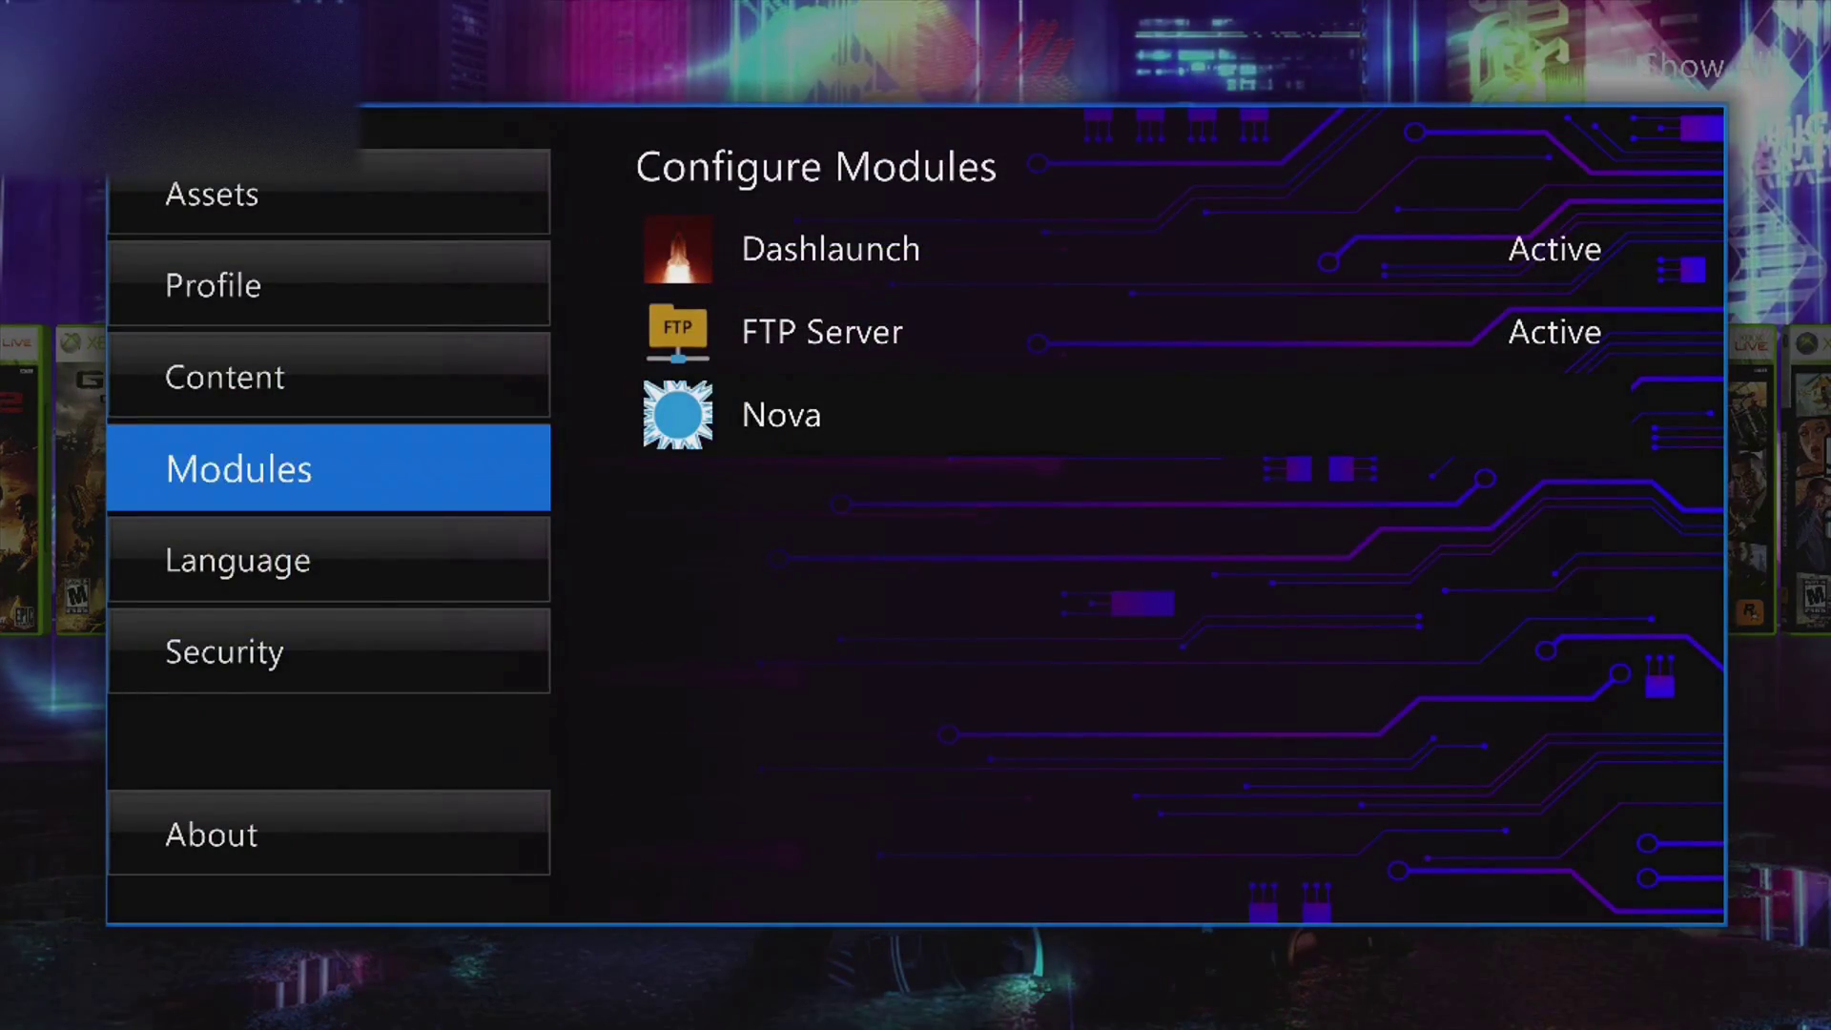
key("Up")
key("Down")
key("Right")
key("Up")
key("Return")
key("Down")
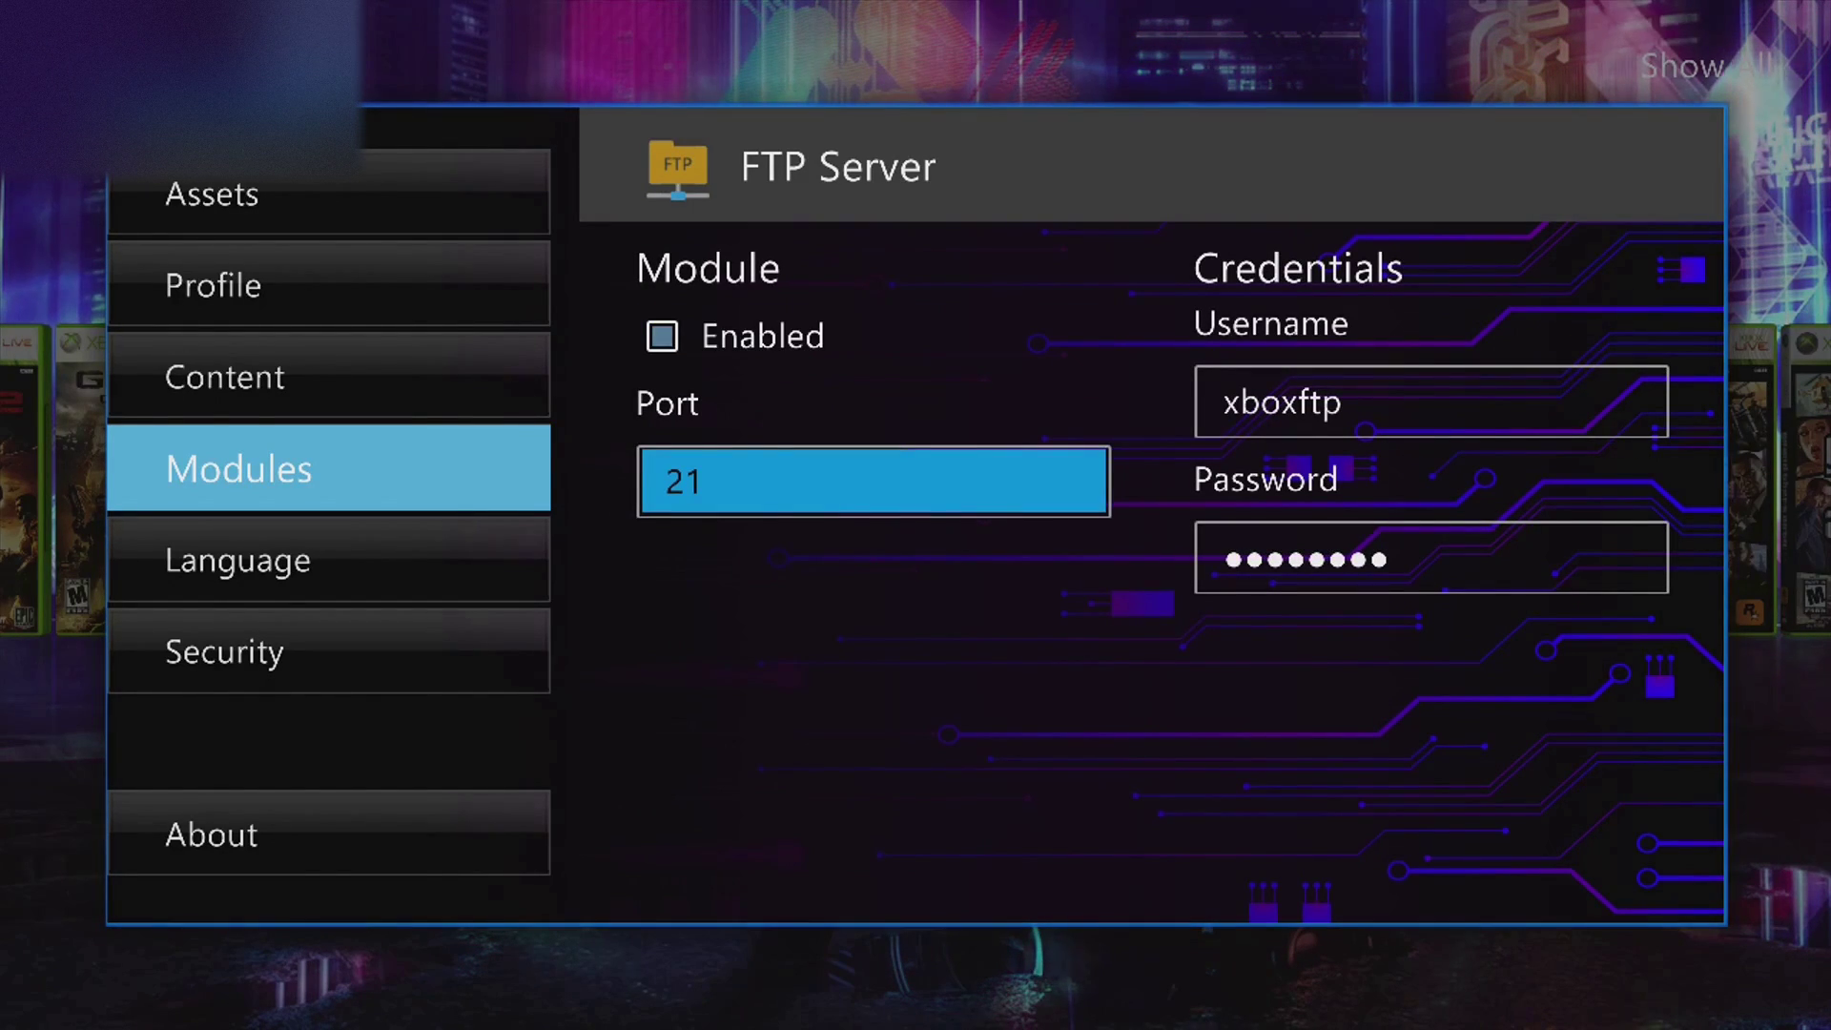
key("Right")
key("Up")
key("Down")
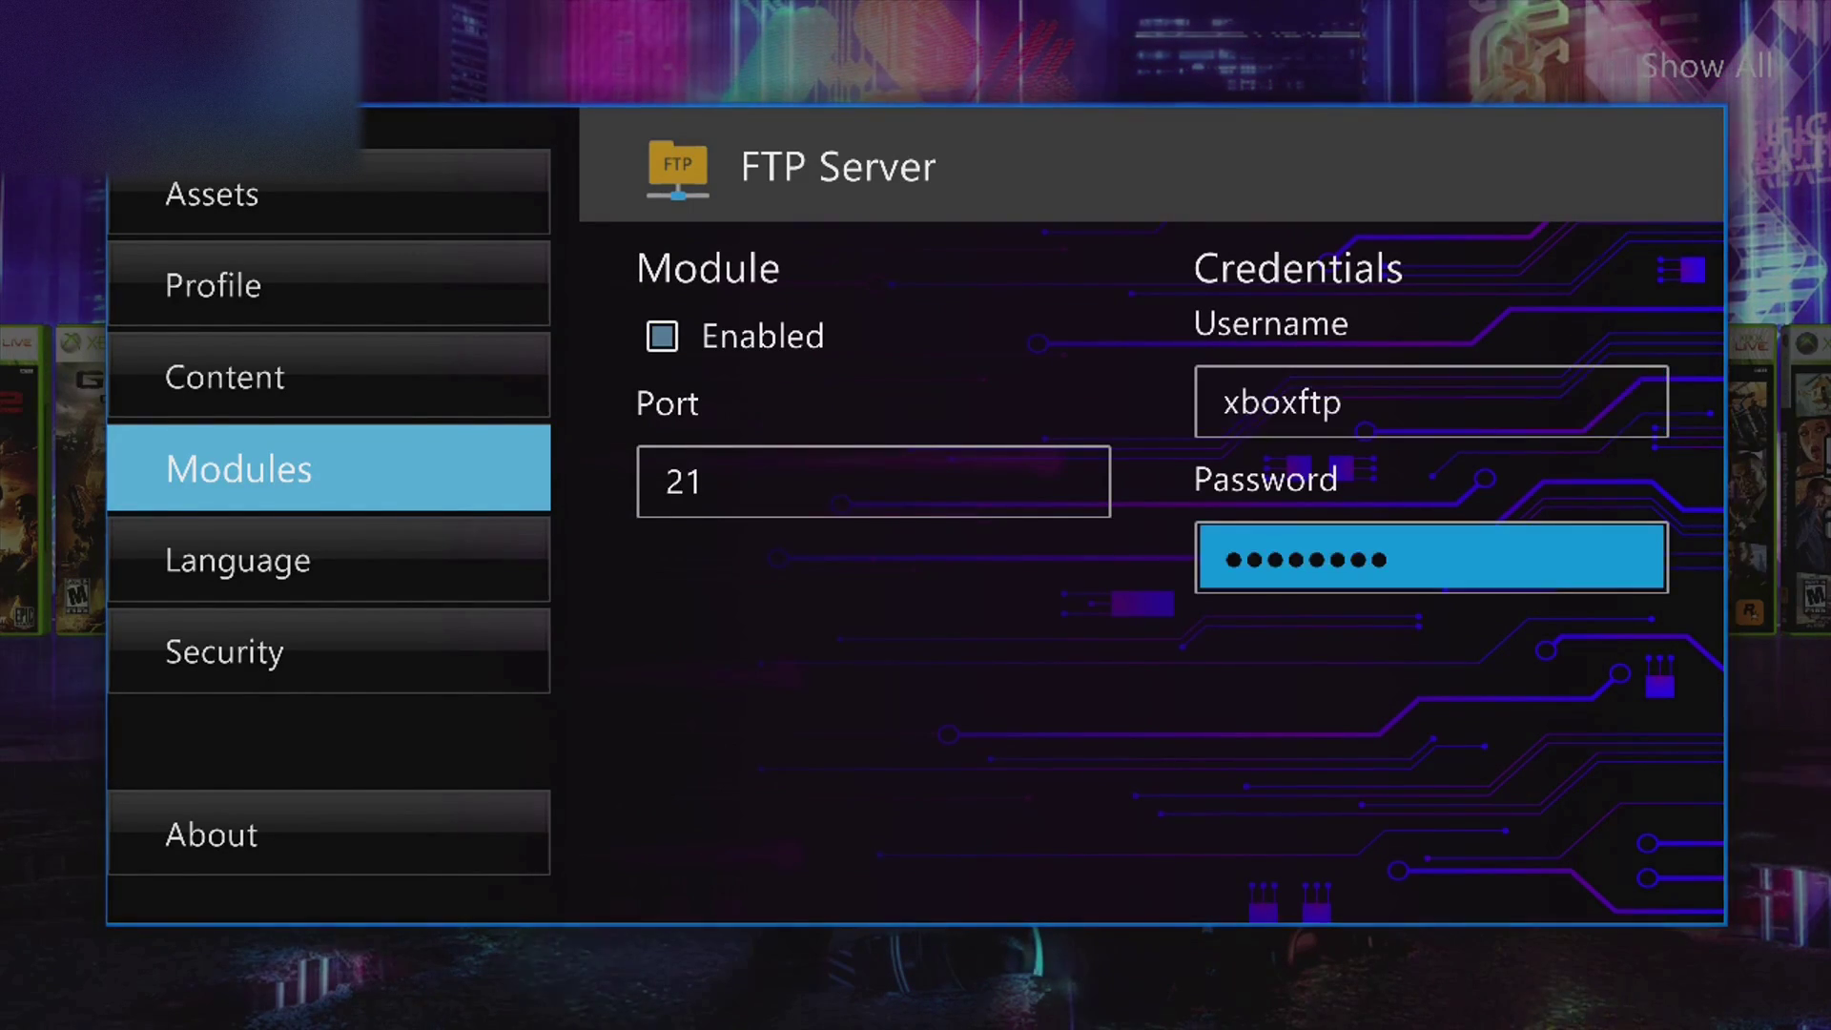
key("Escape")
key("Escape")
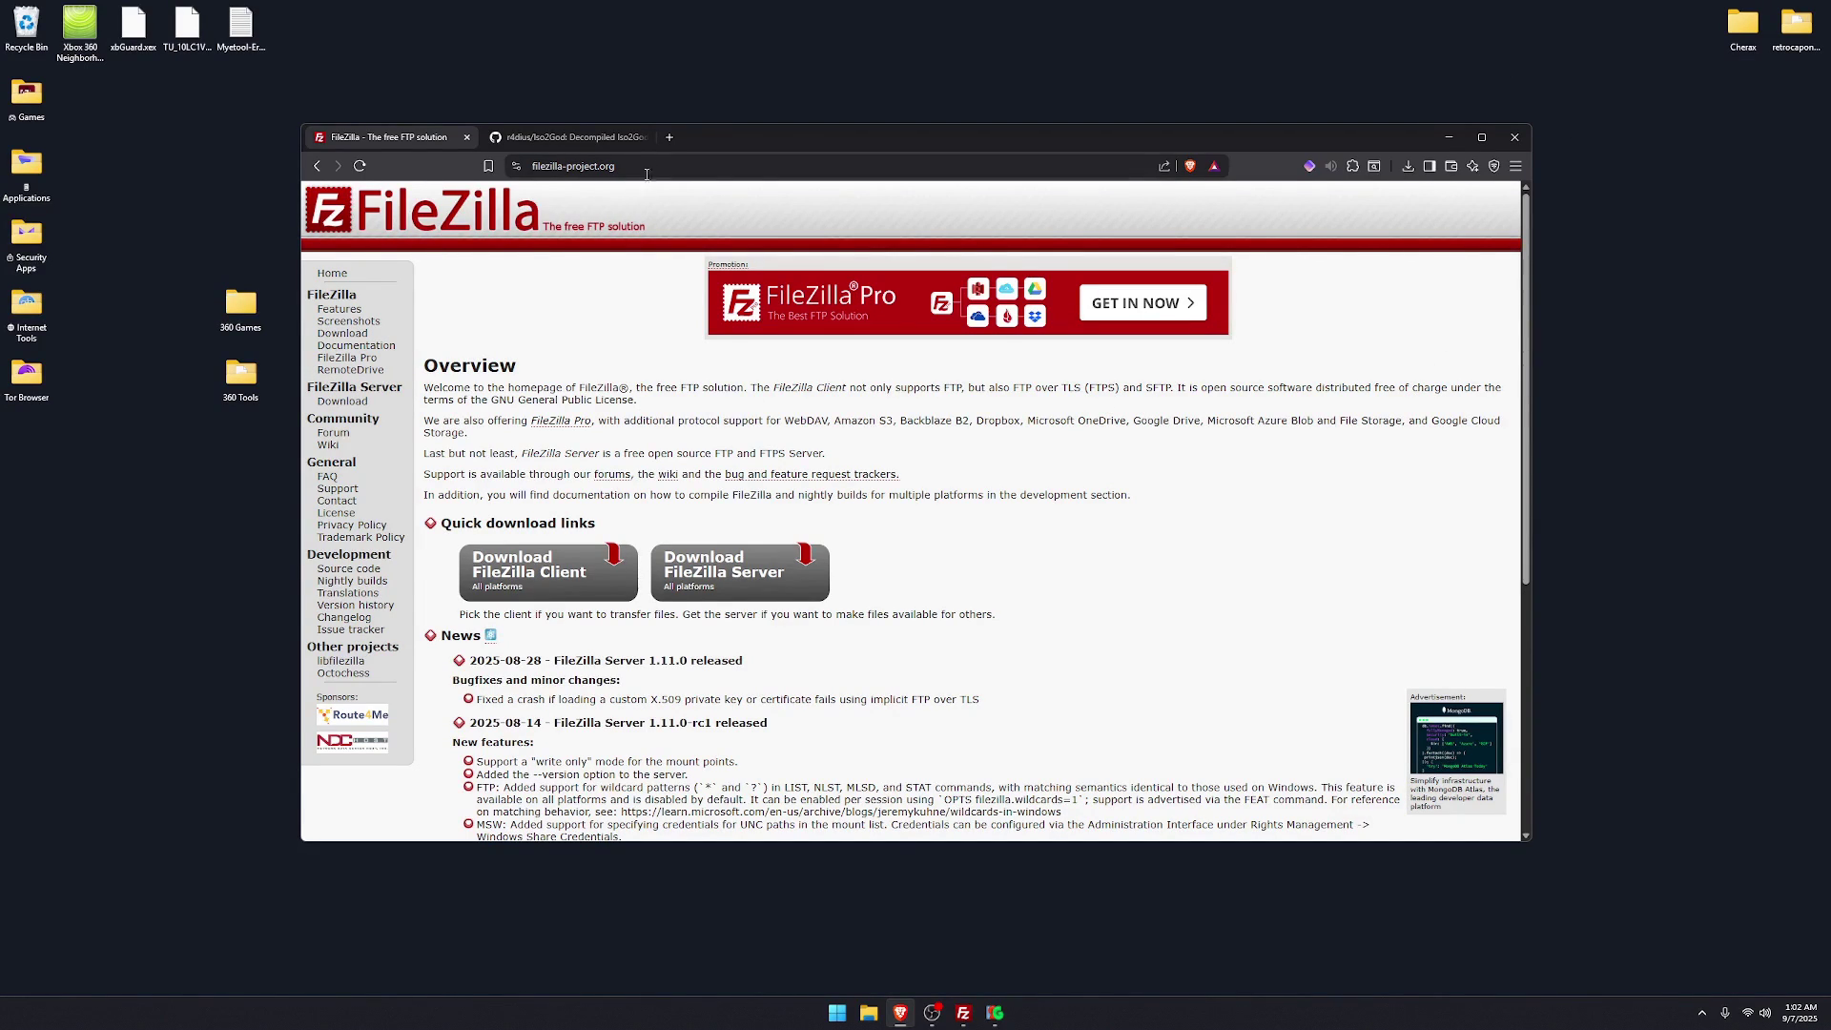
Look over the Iso2God GitHub page, then minimize Brave and bring up the FileZilla client.
left_click(553, 137)
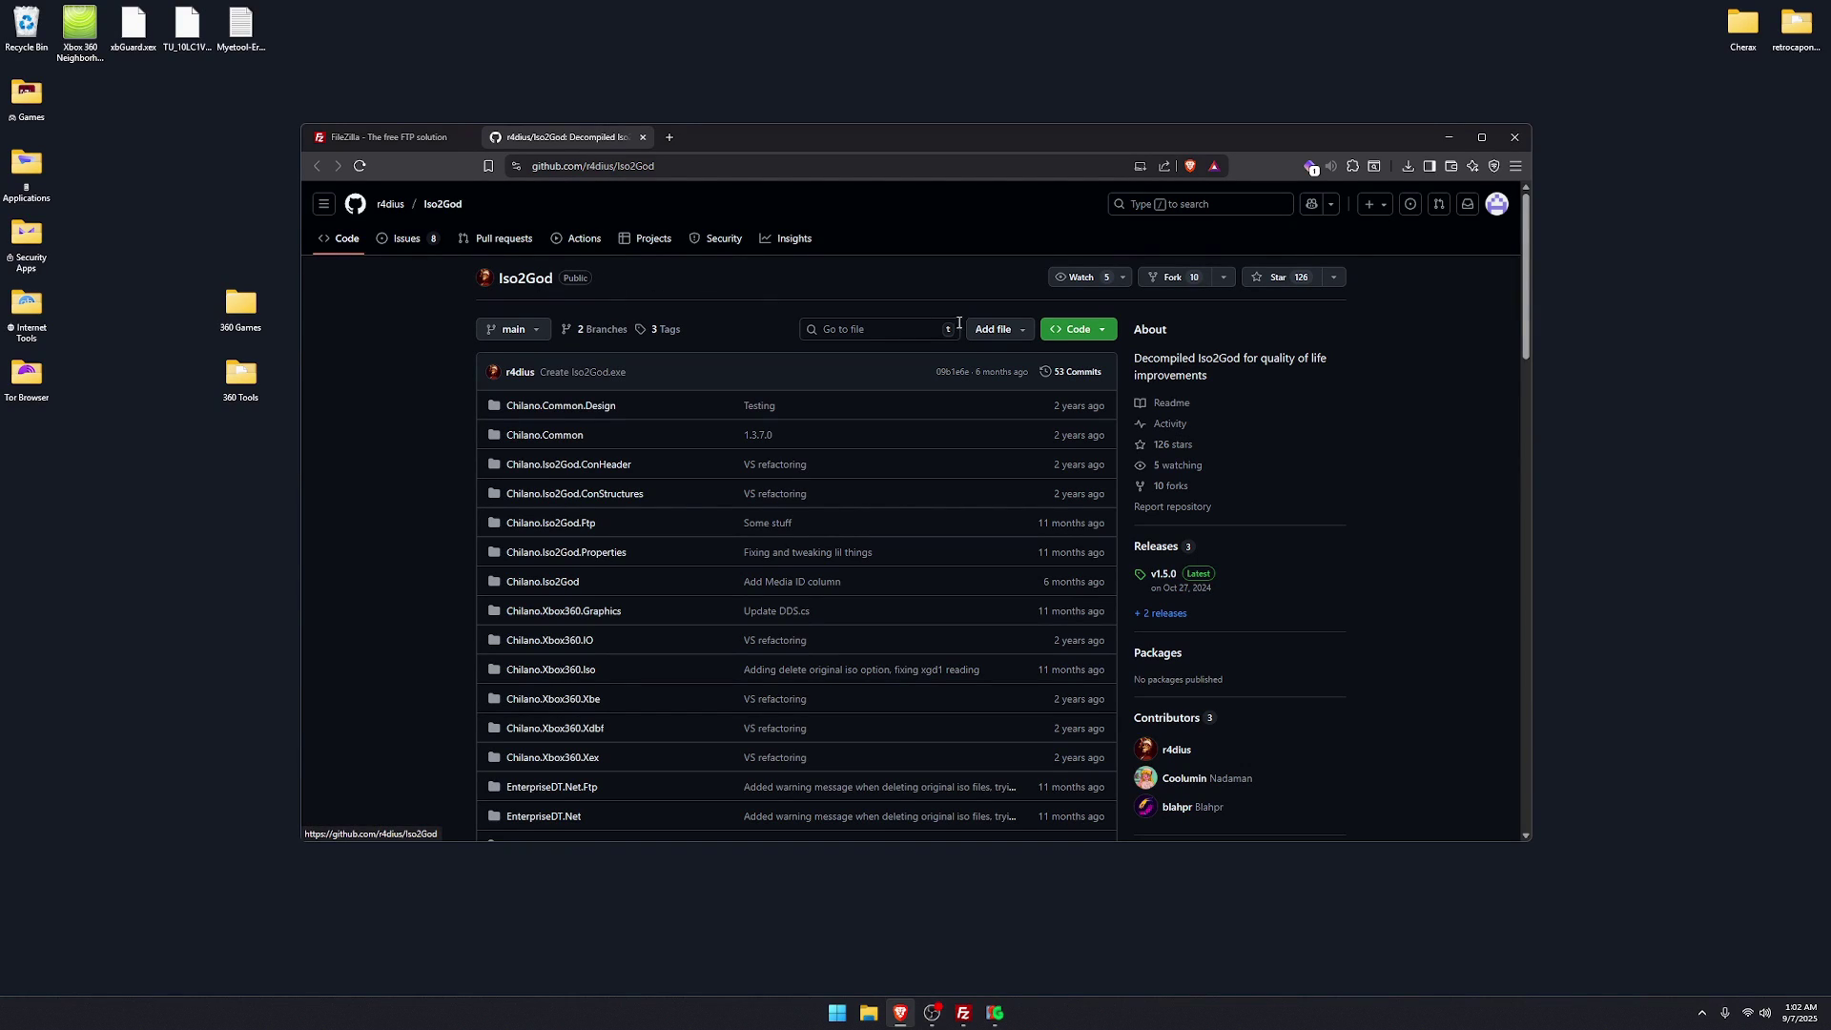
left_click(444, 141)
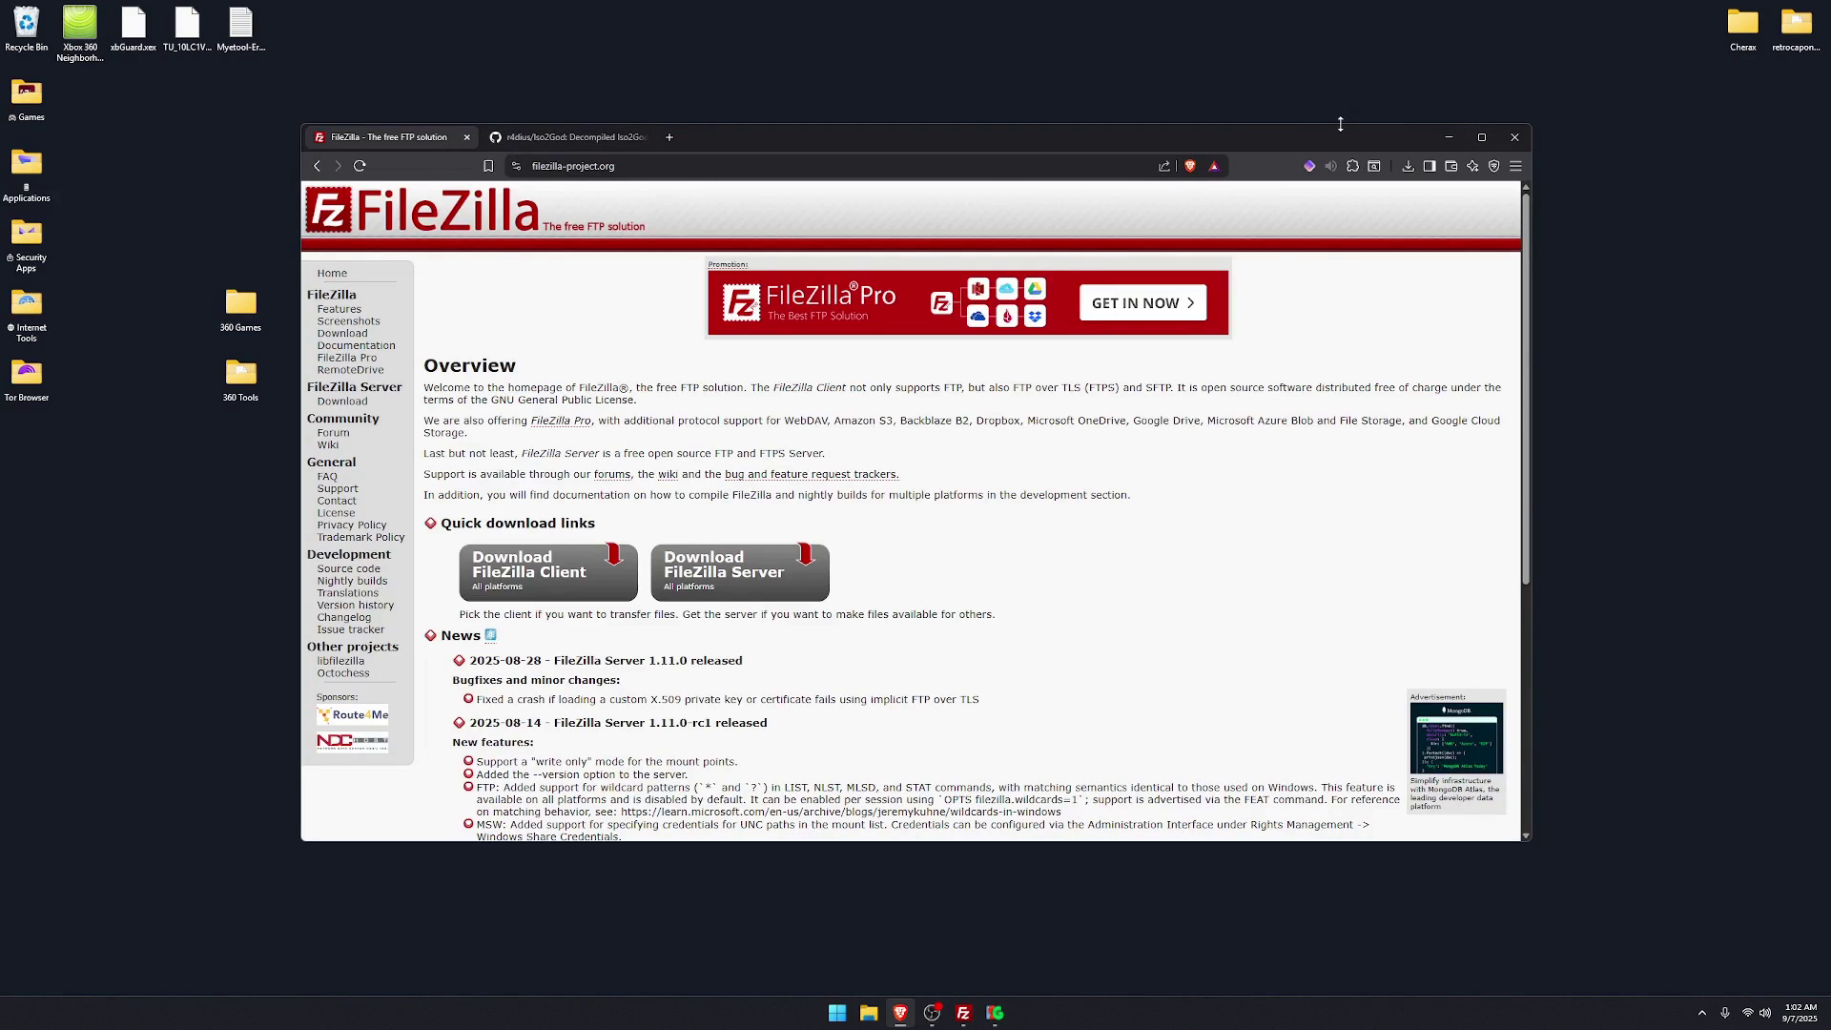
left_click(1447, 139)
left_click(964, 1013)
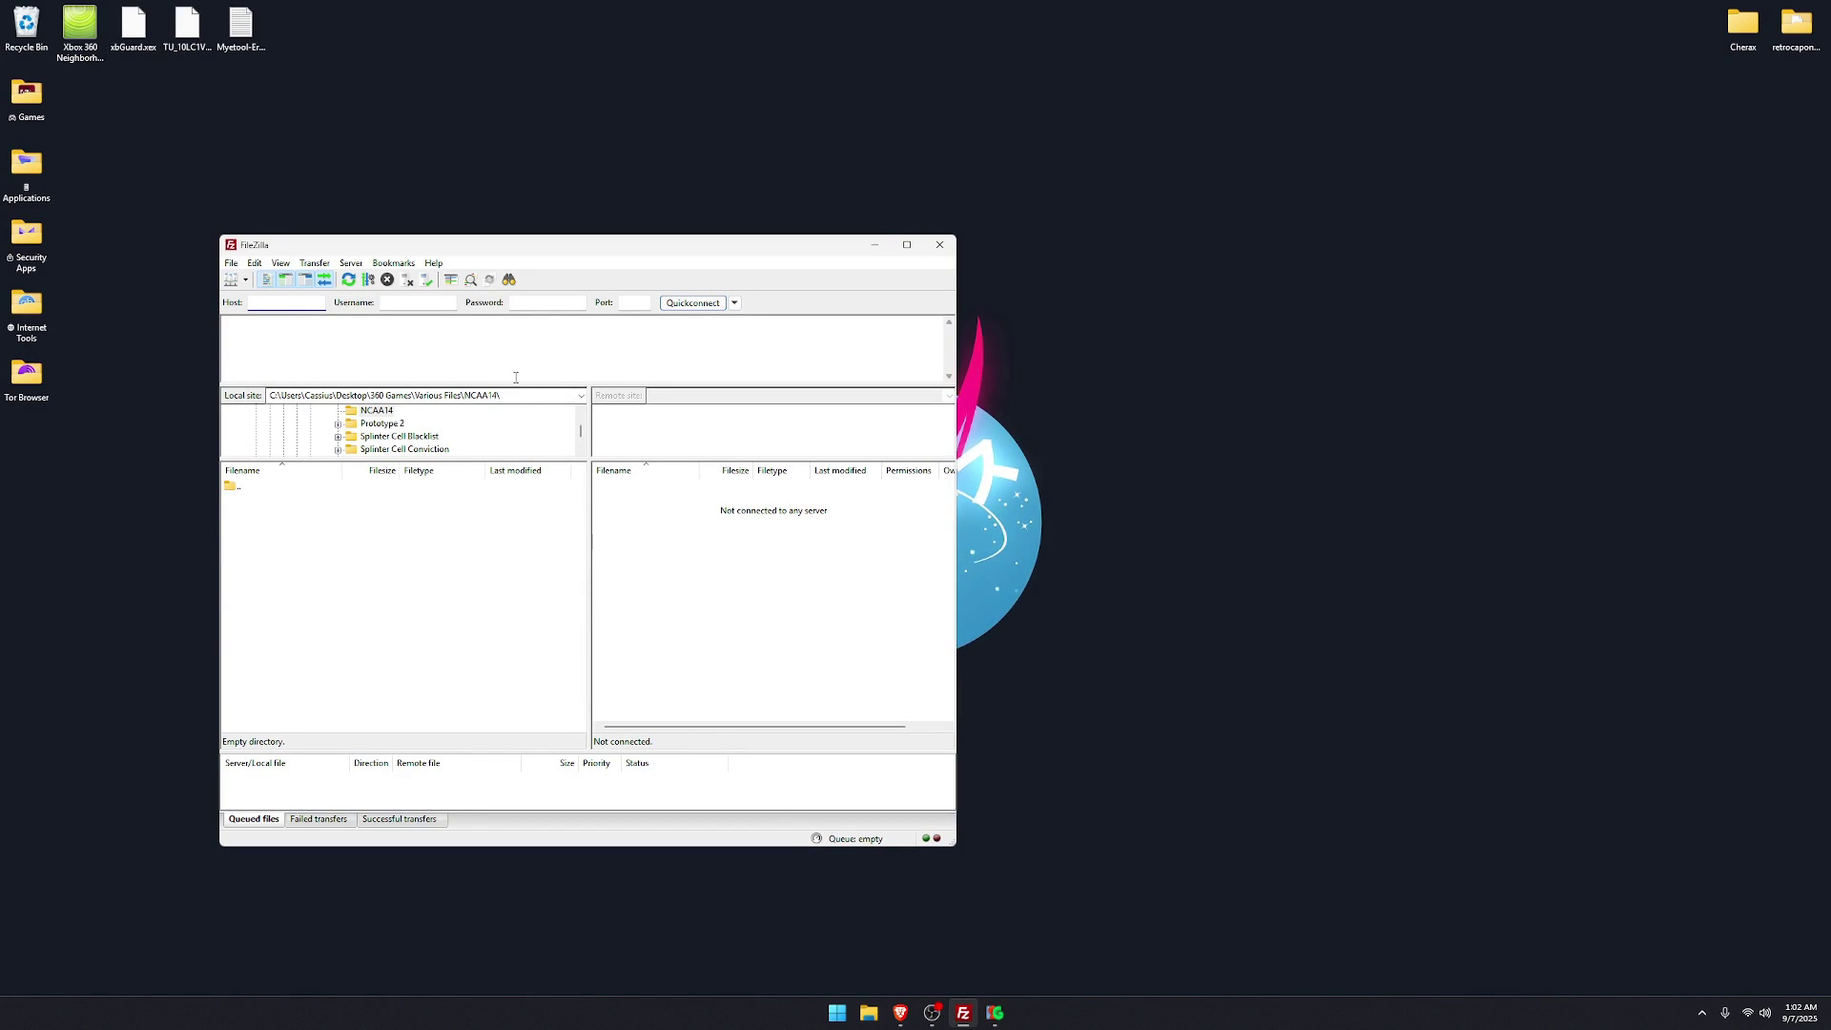
double_click(80, 29)
left_click(870, 271)
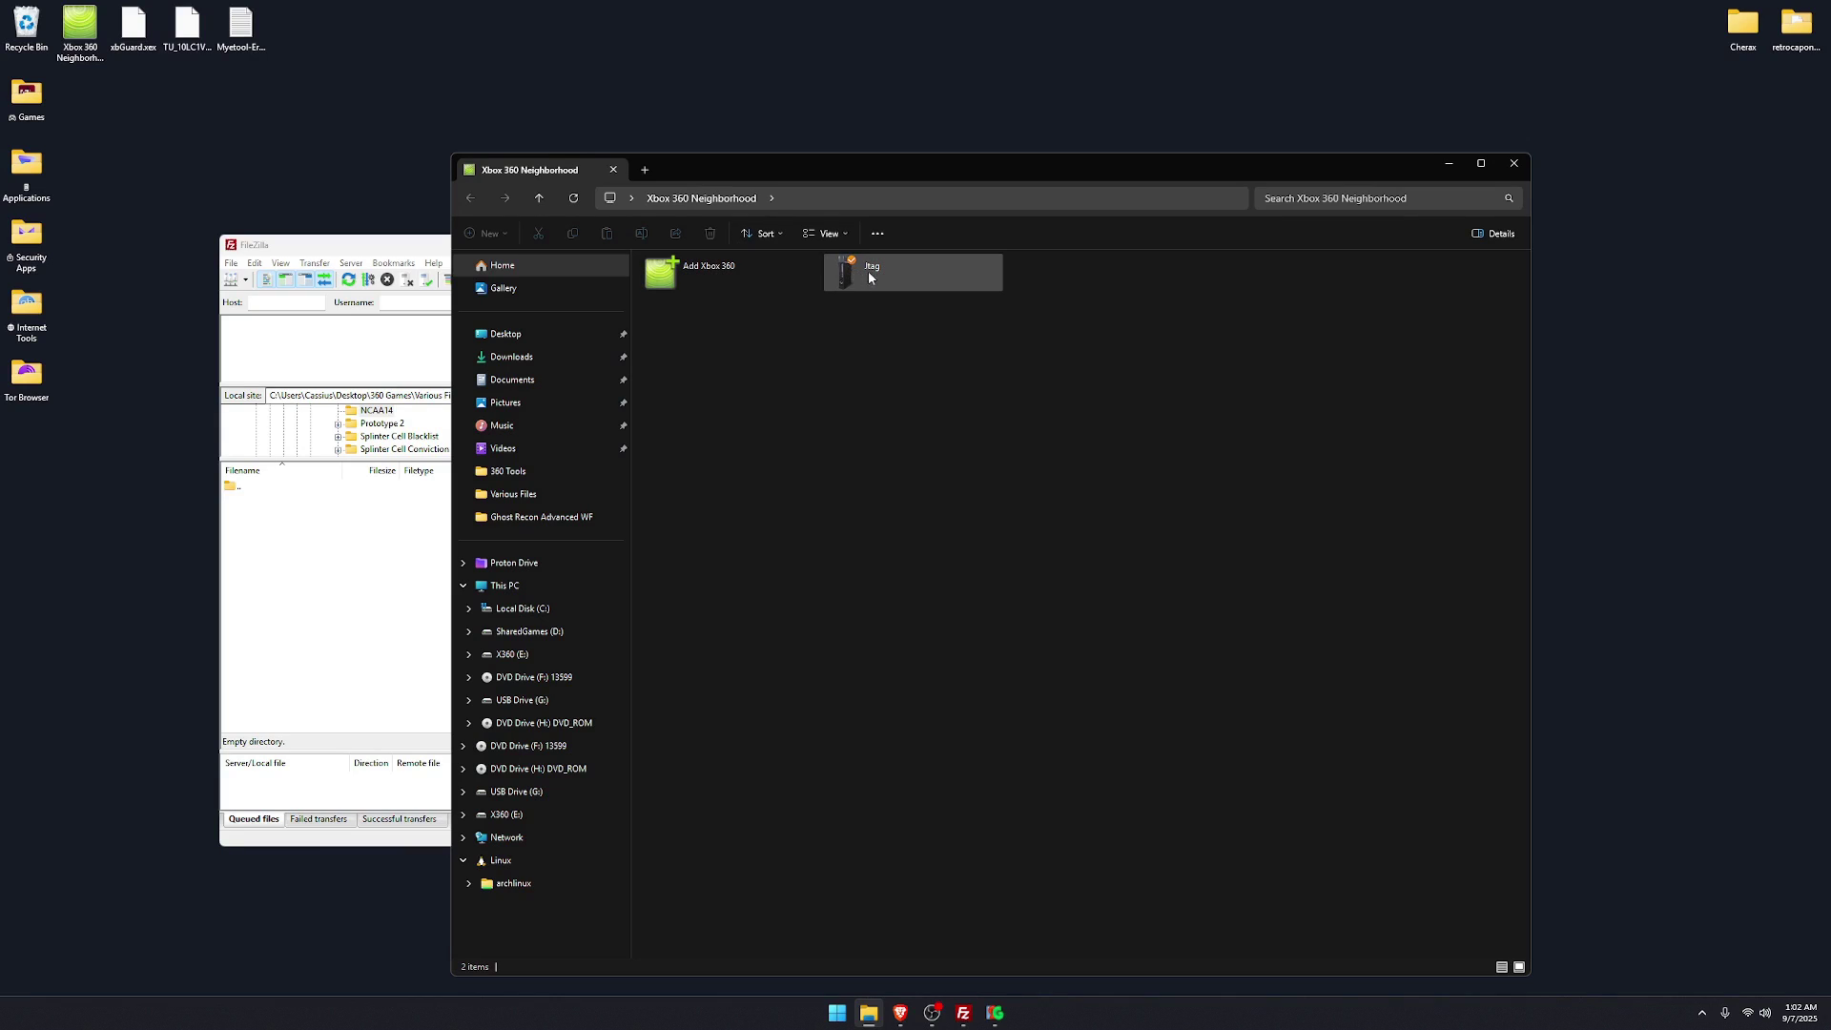
double_click(924, 266)
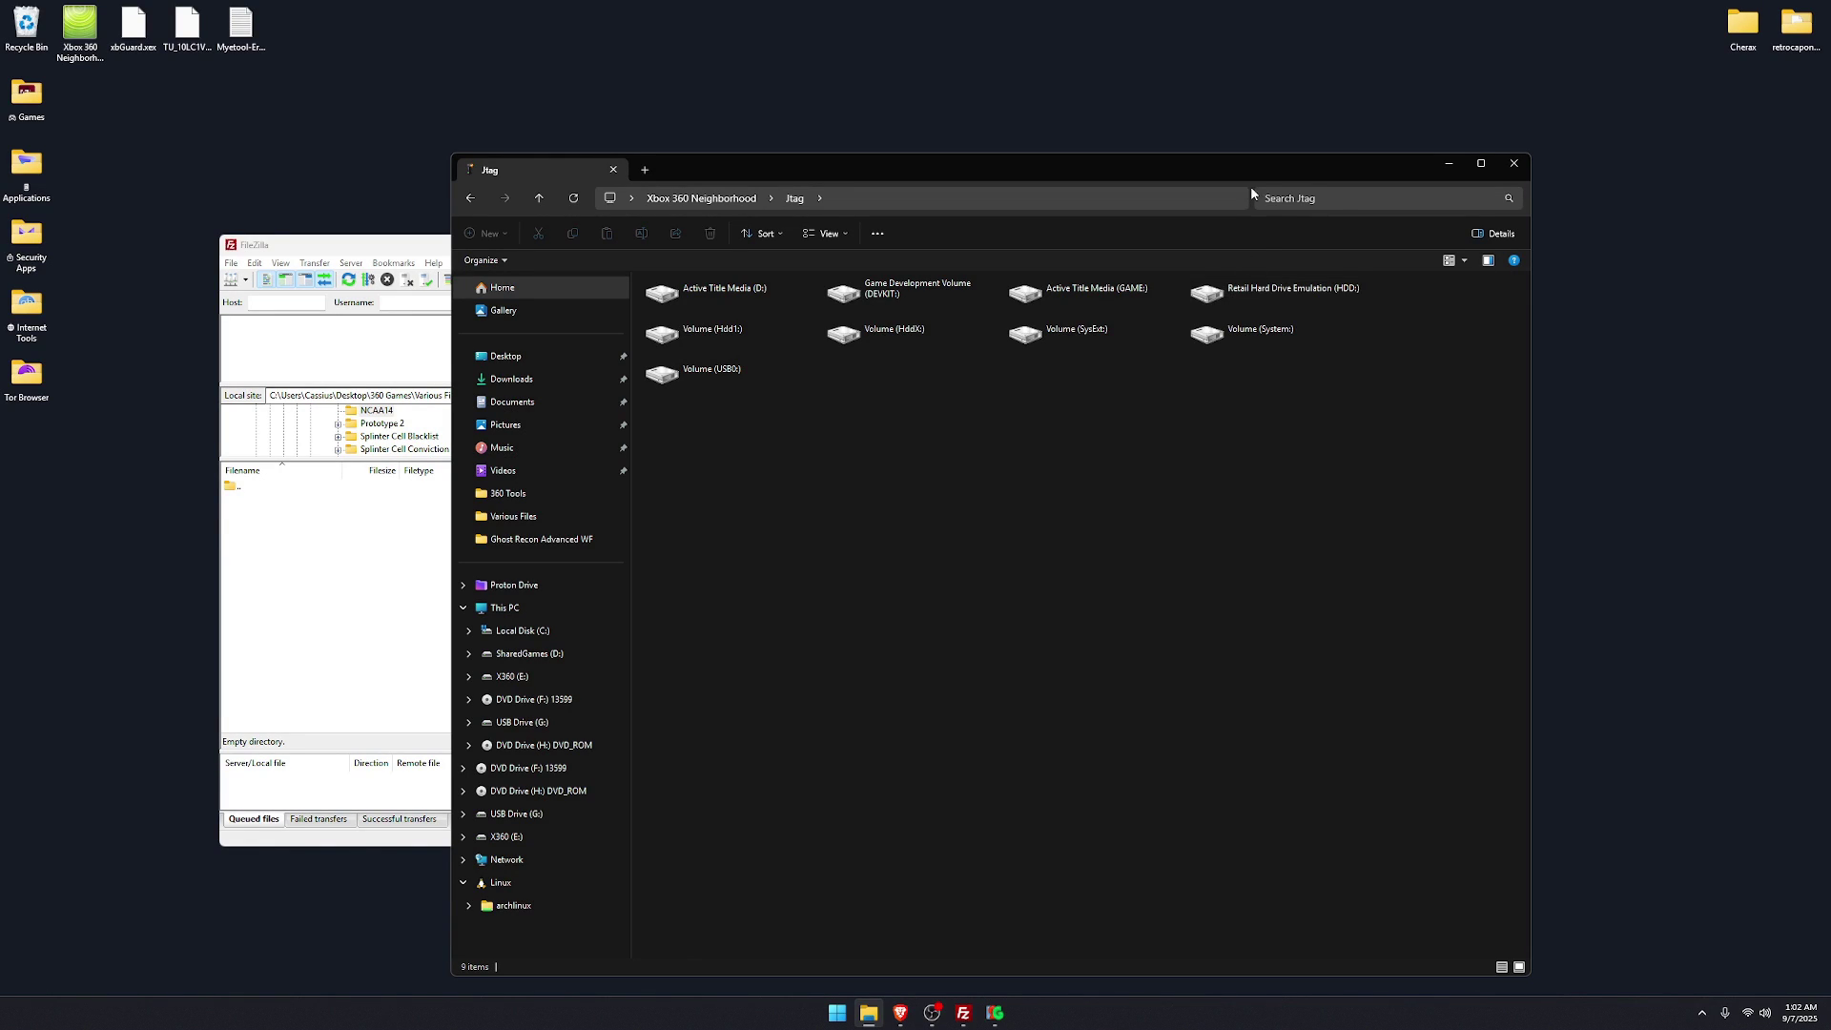
left_click(1525, 168)
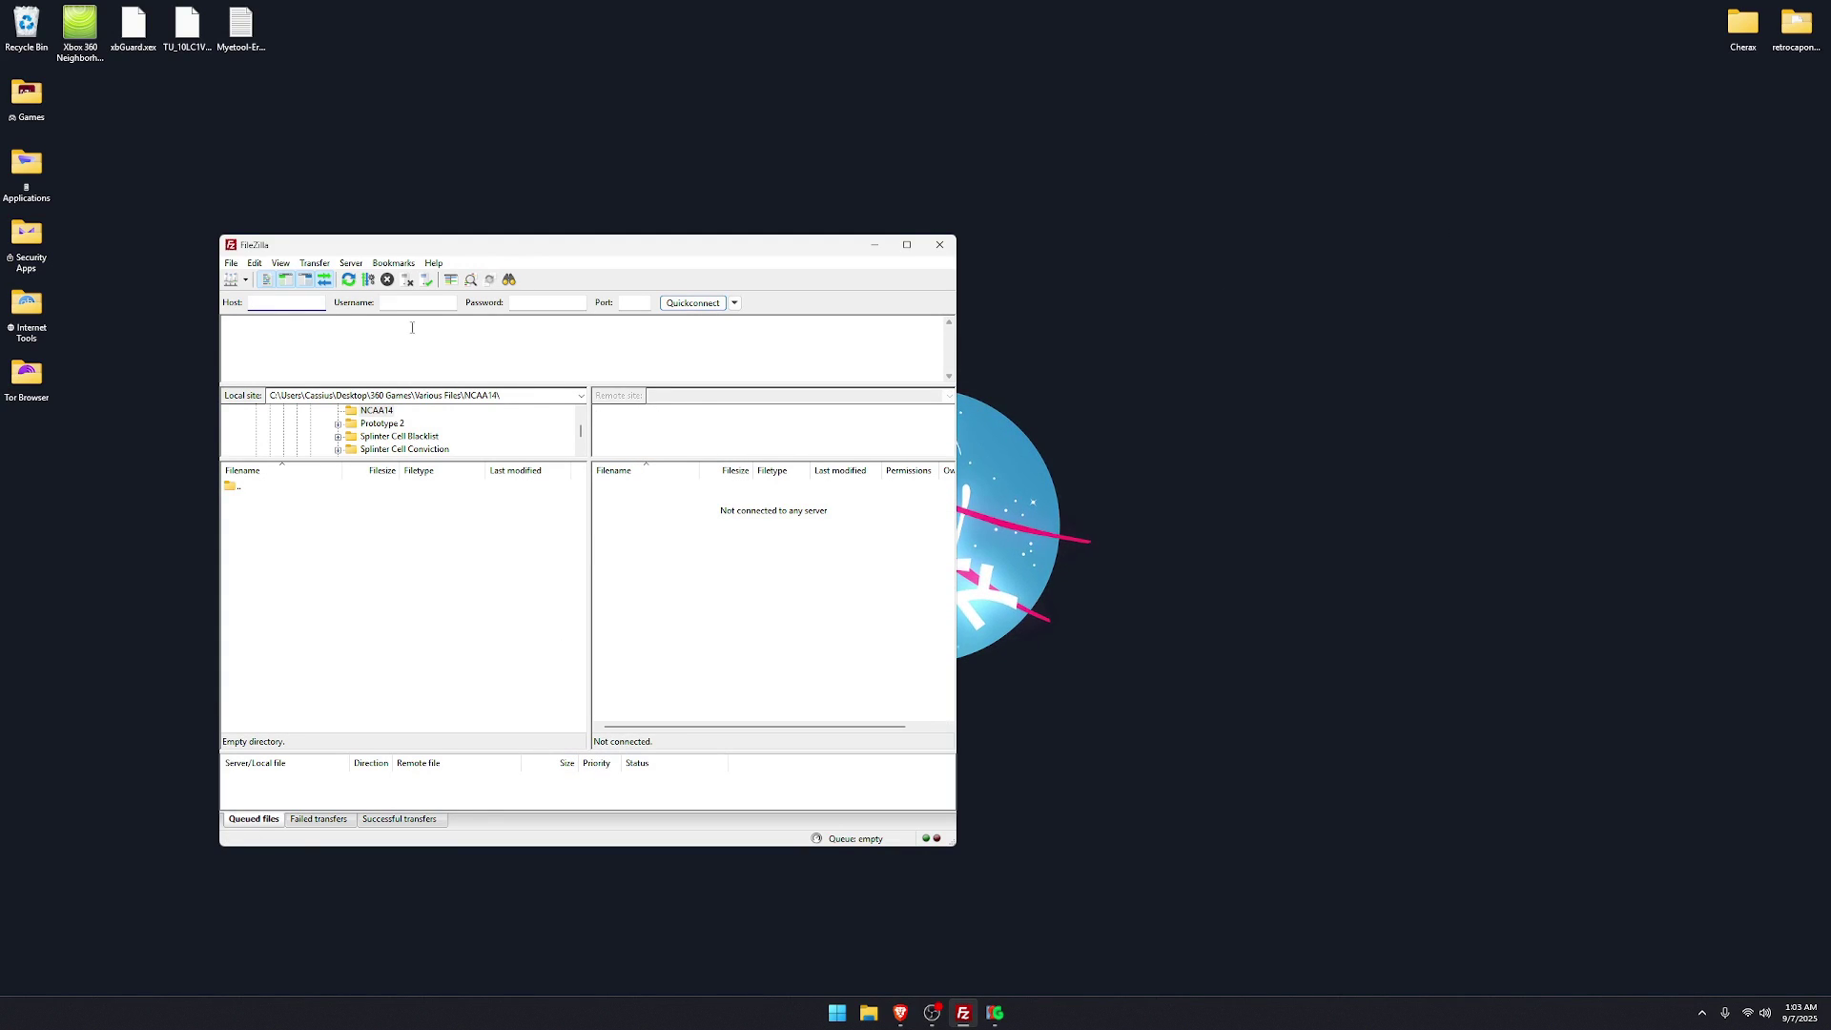
In Iso2God's Add ISO dialog, choose the NCAA Football 14 ISO as the source image.
left_click(995, 1013)
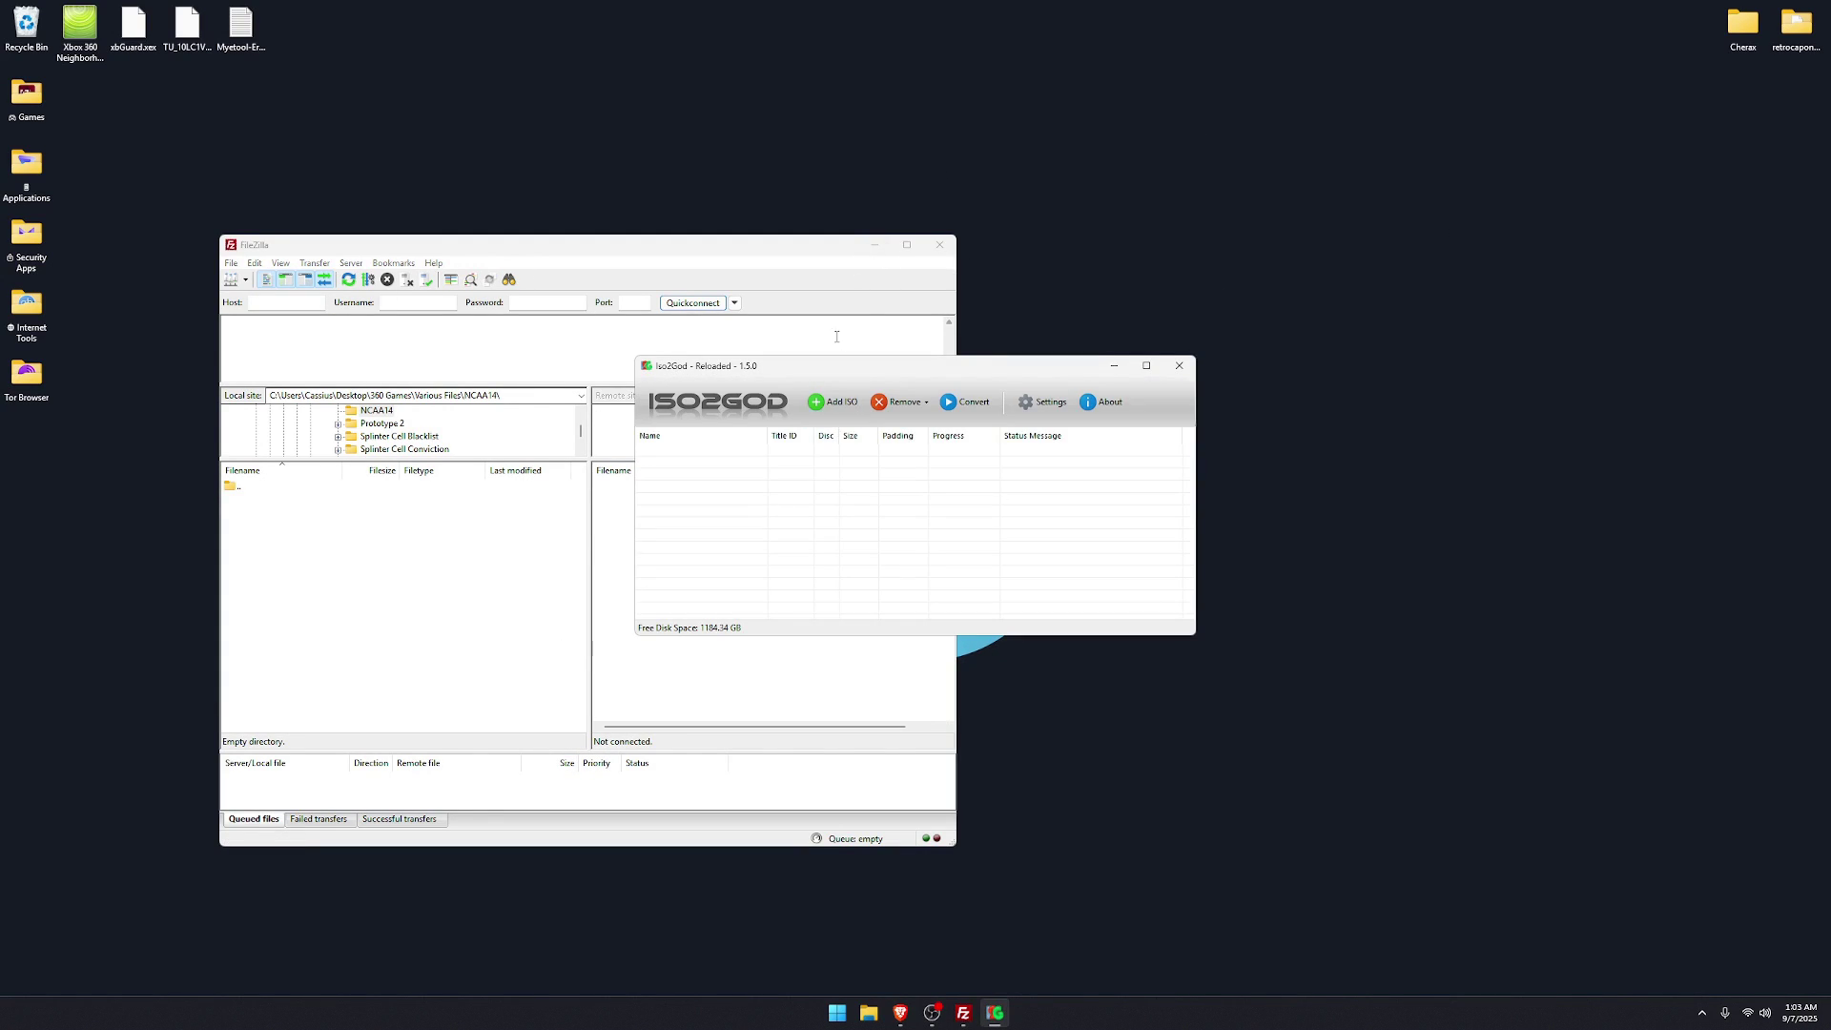
left_click(878, 247)
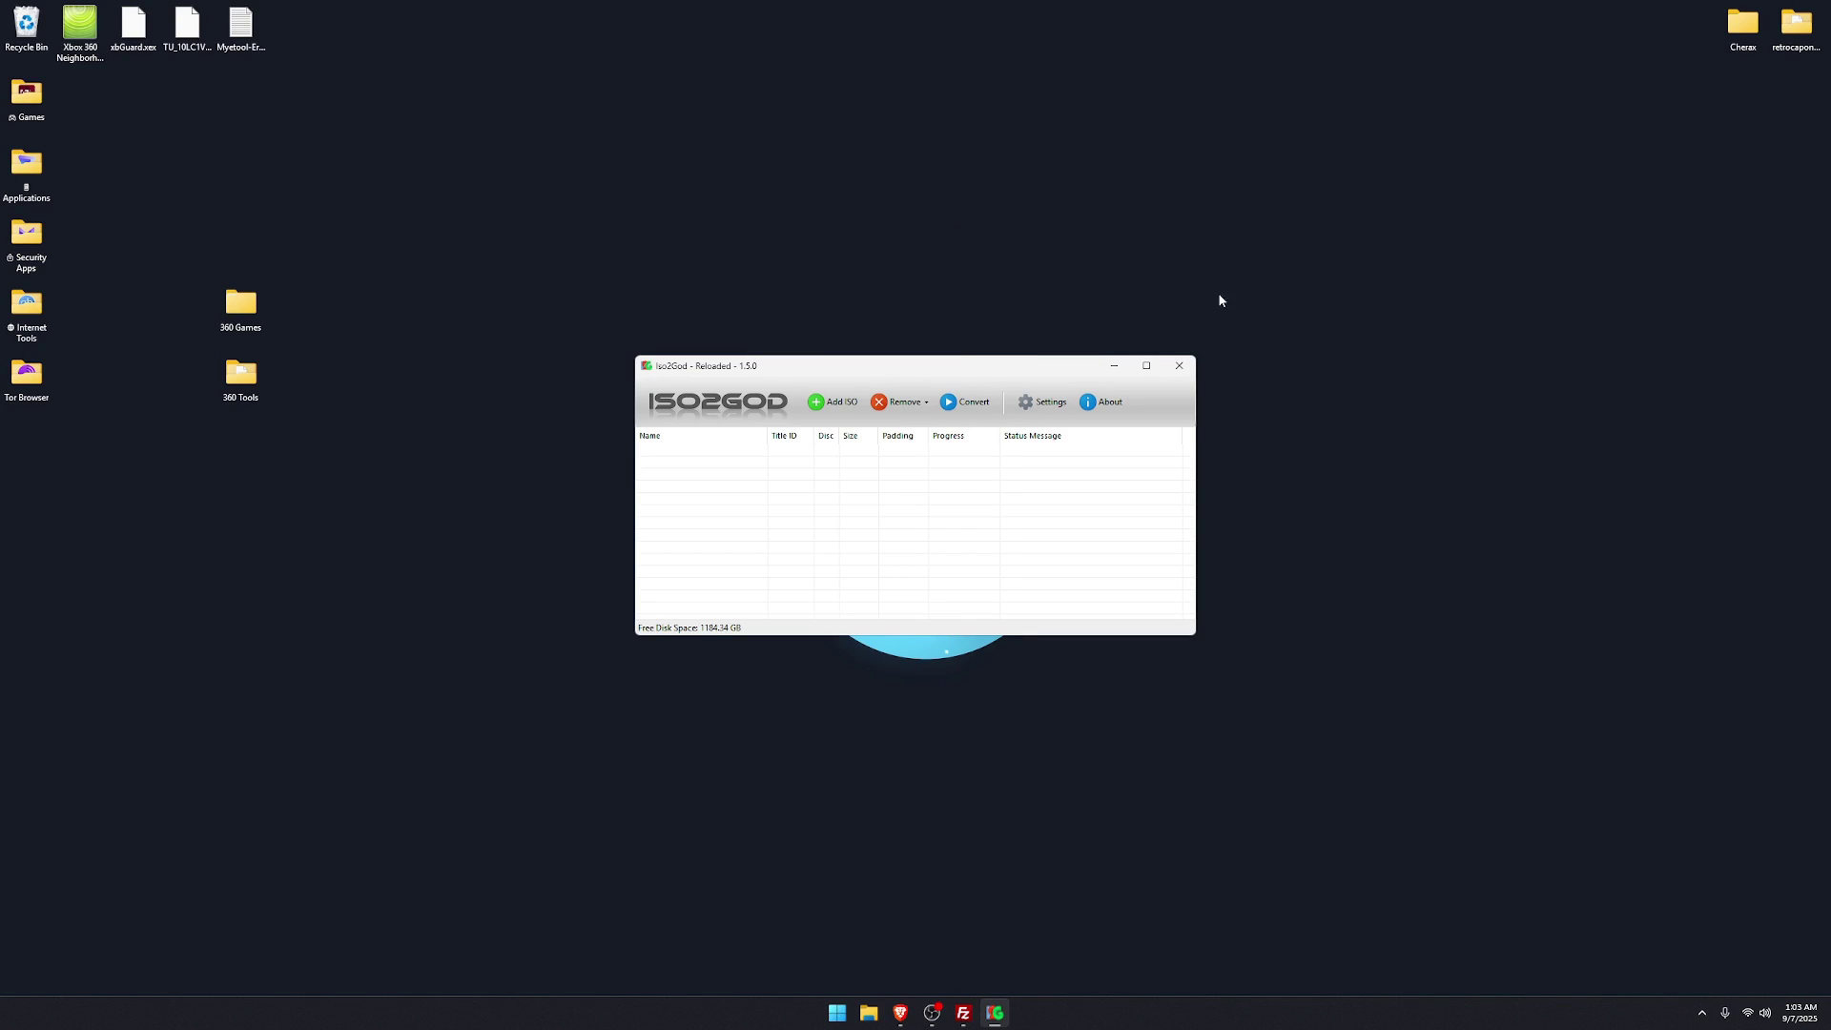
left_click(840, 405)
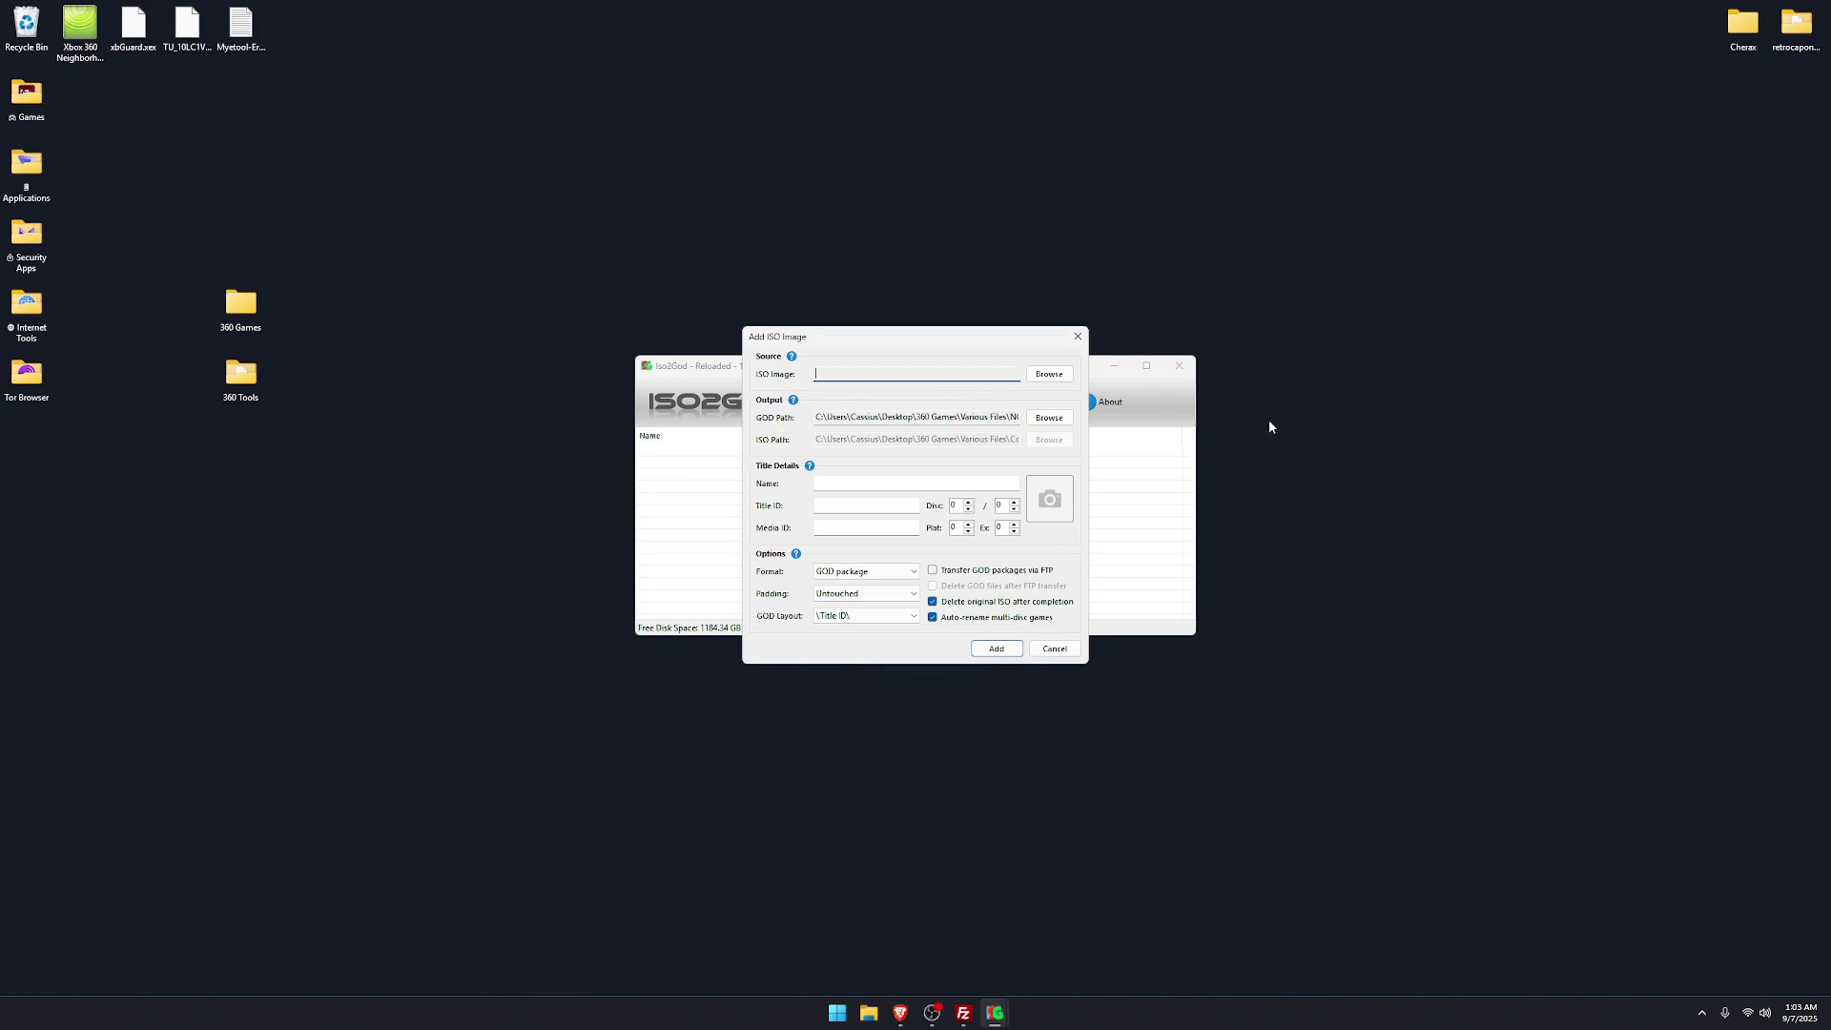
left_click(1049, 373)
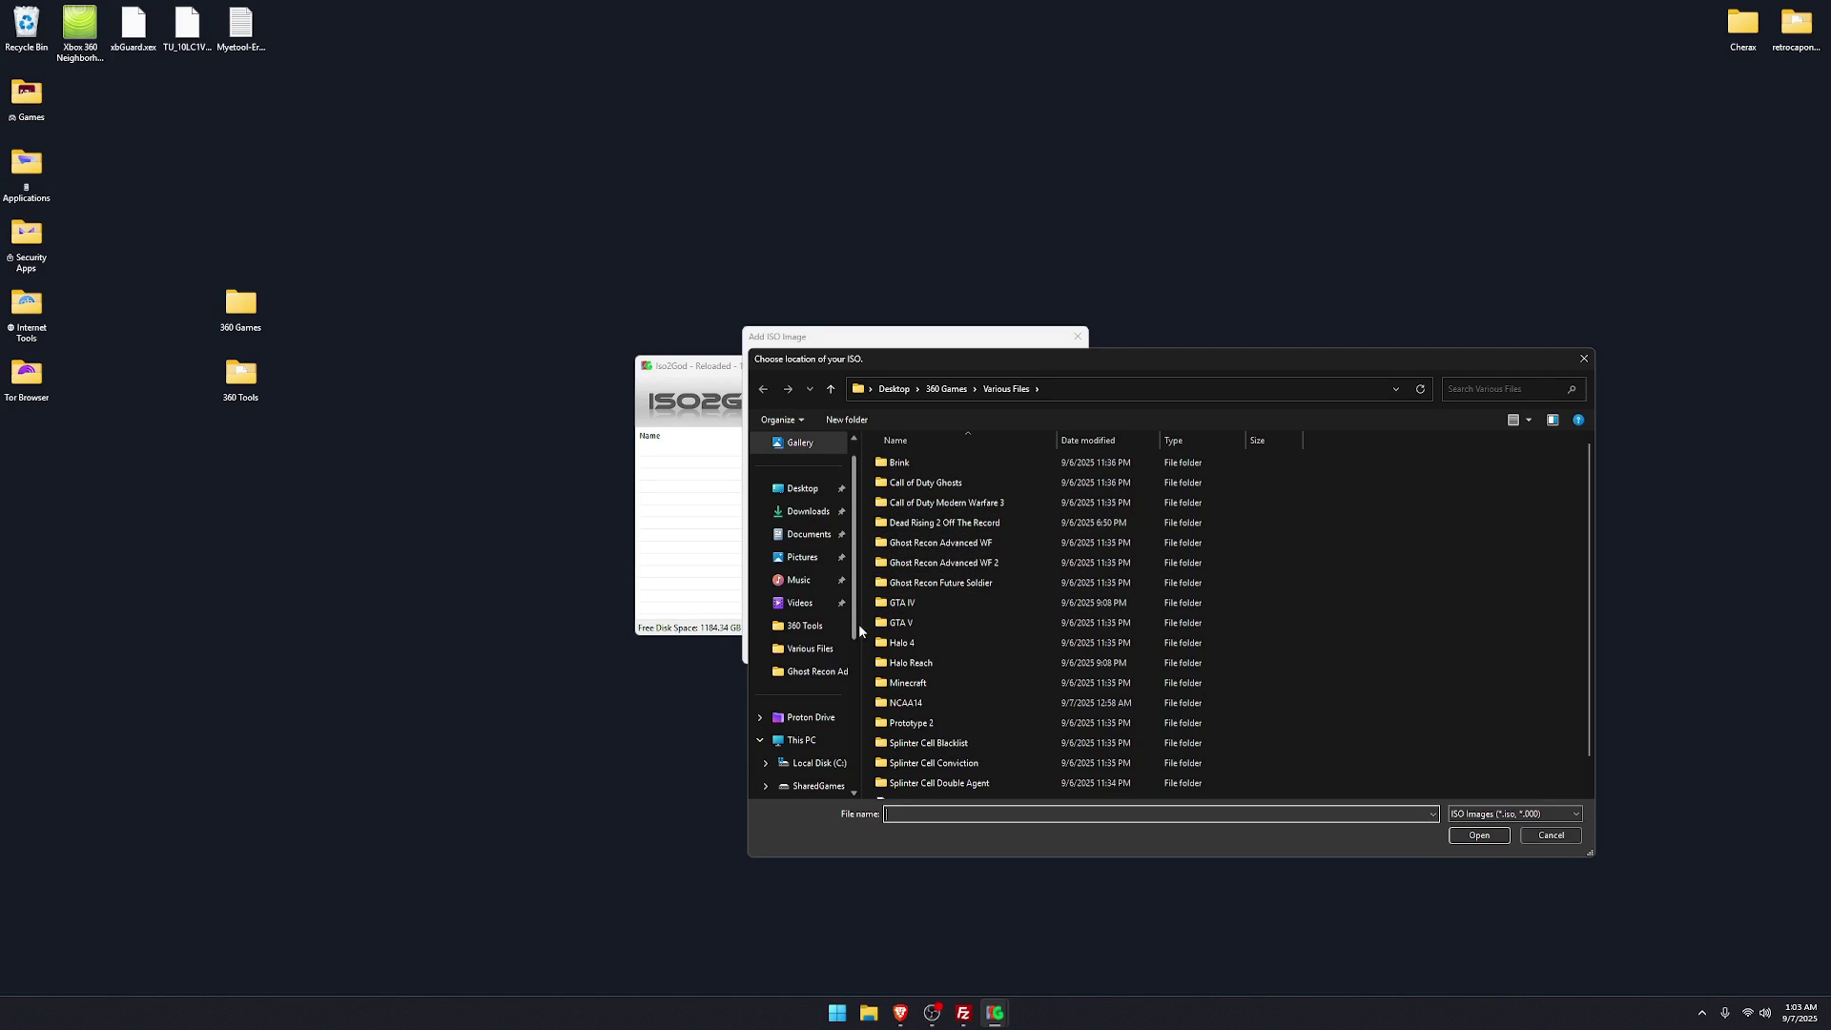
scroll(861, 631, "down", 1)
left_click(997, 791)
double_click(998, 792)
Set the NCAA14 folder as the GOD output destination and keep padding Untouched.
left_click(1050, 418)
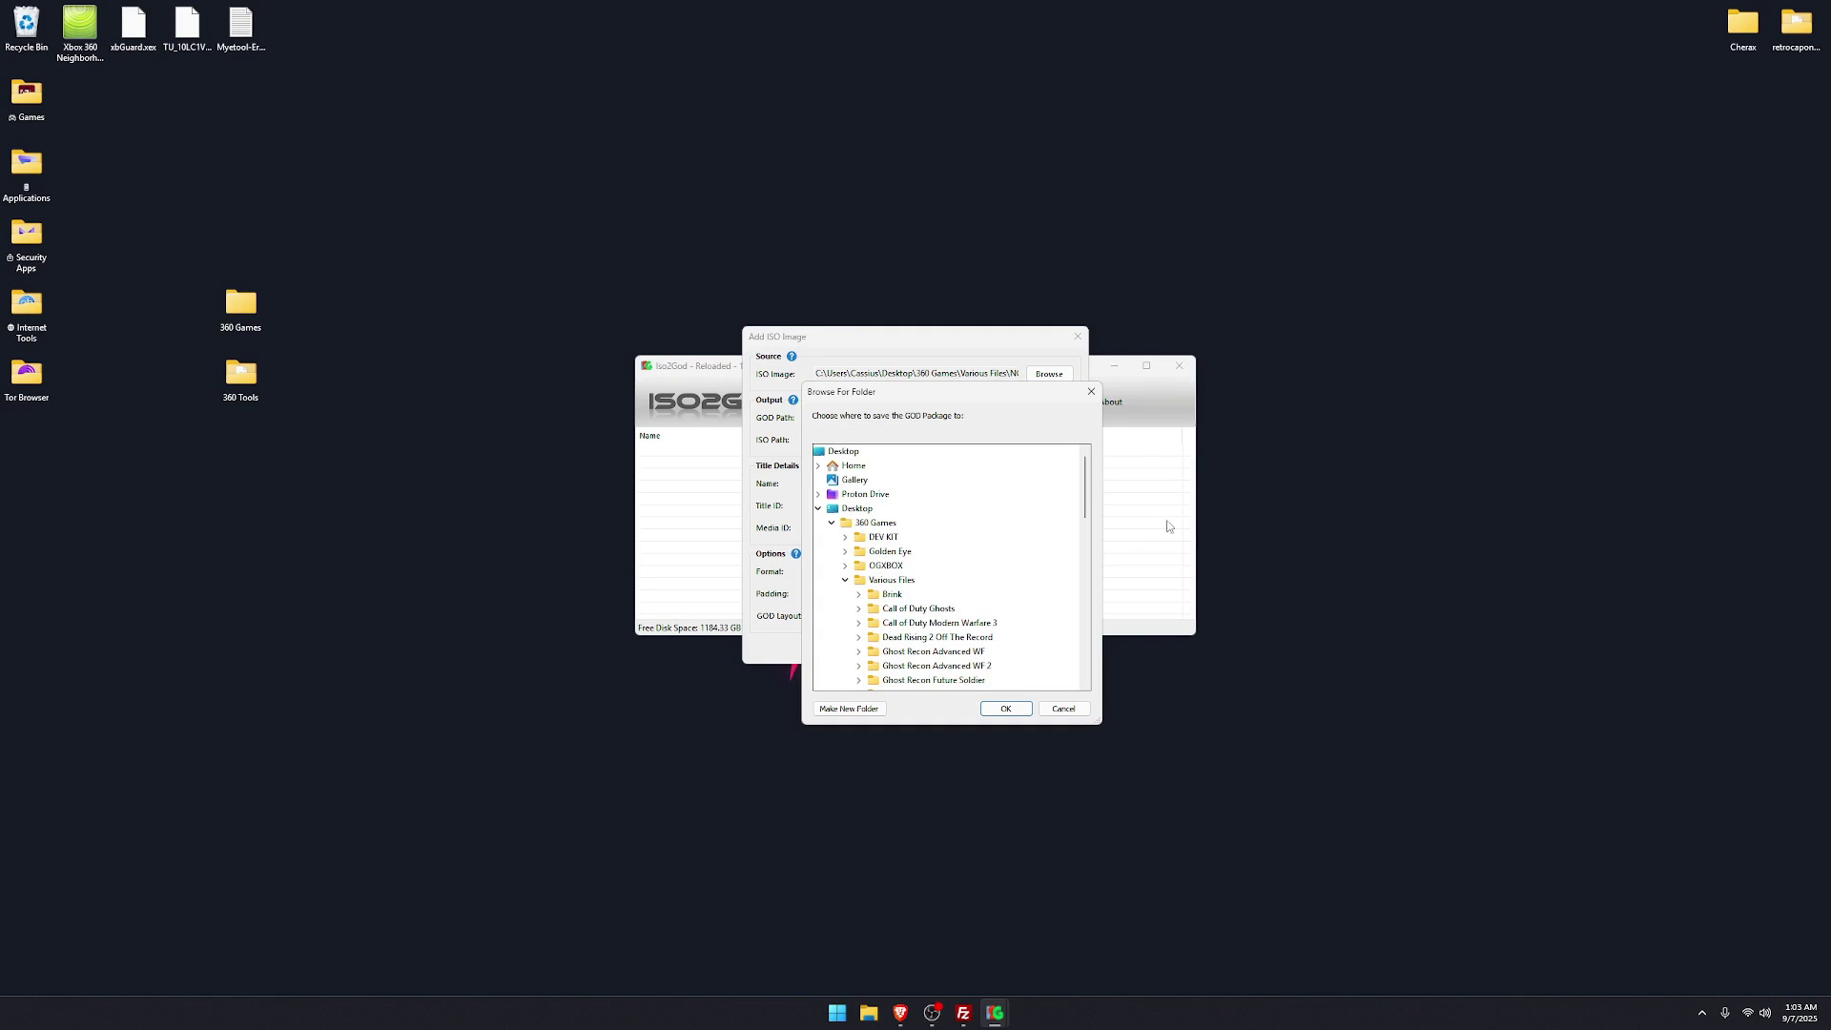
scroll(981, 603, "down", 1)
left_click(898, 637)
left_click(1004, 708)
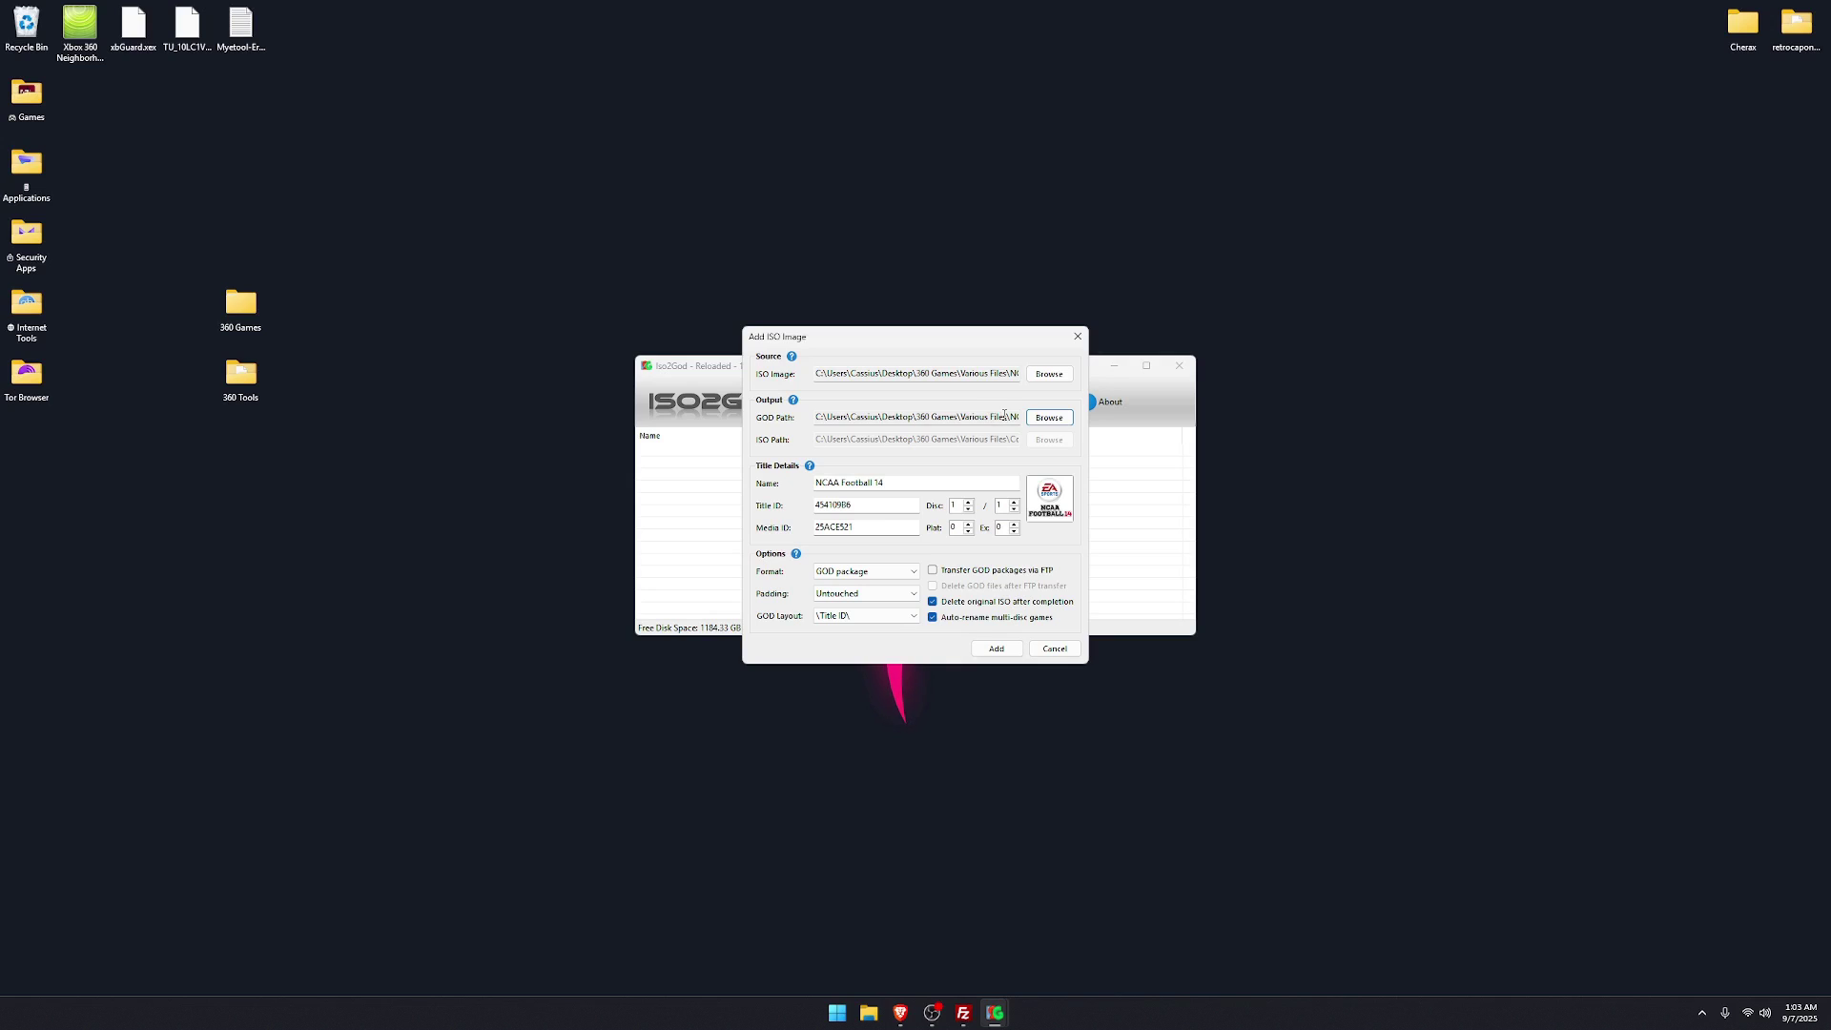
left_click(885, 594)
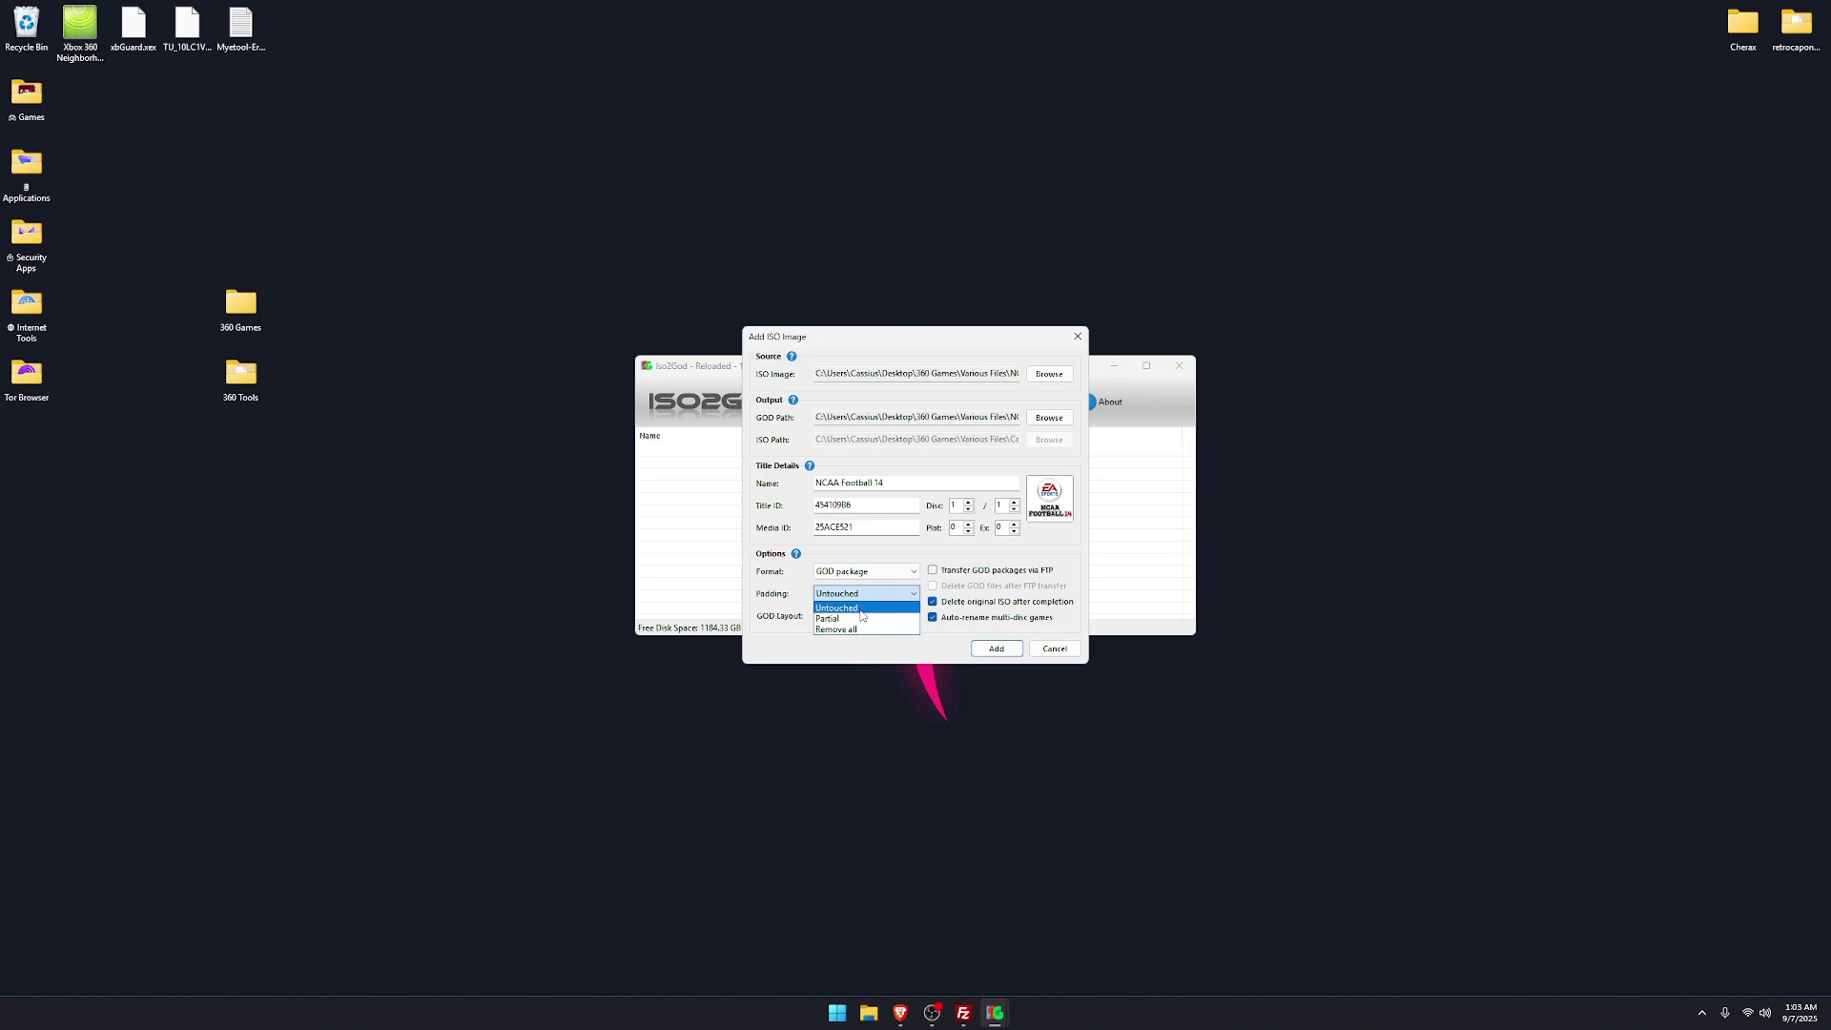
left_click(863, 609)
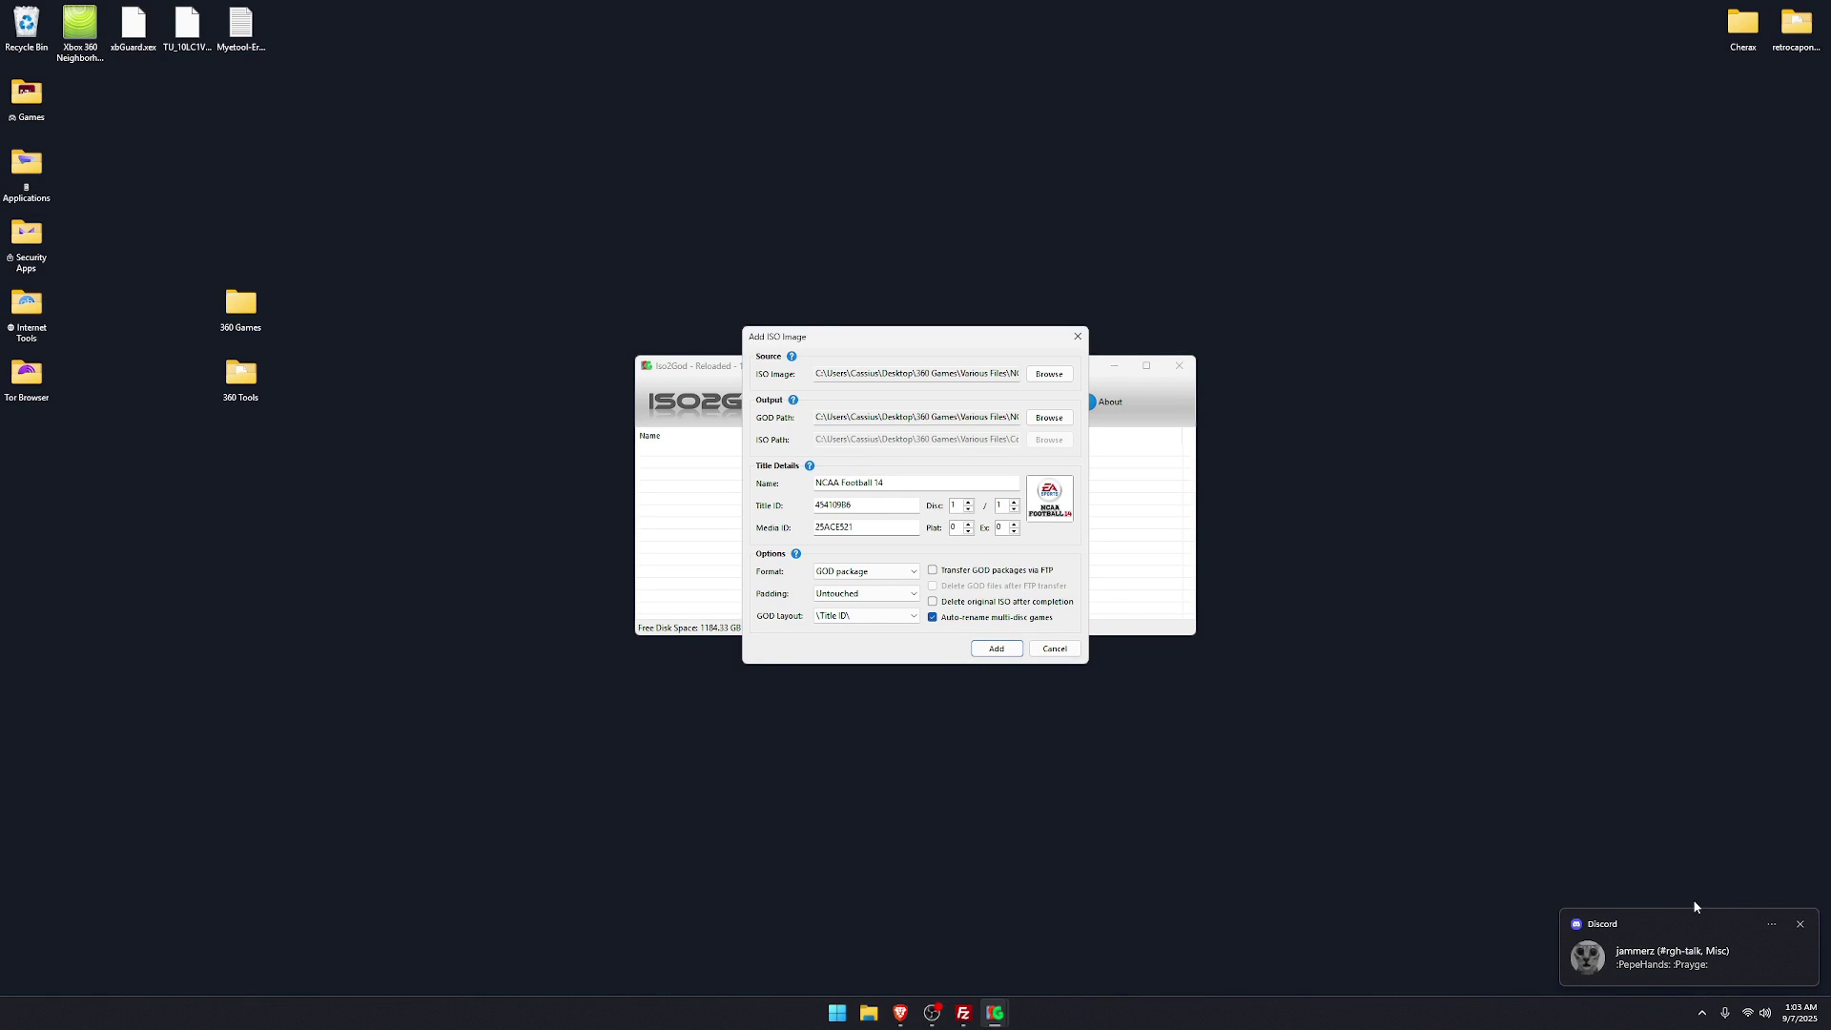
Add the NCAA Football 14 ISO to the queue and start its GOD conversion.
left_click(1802, 926)
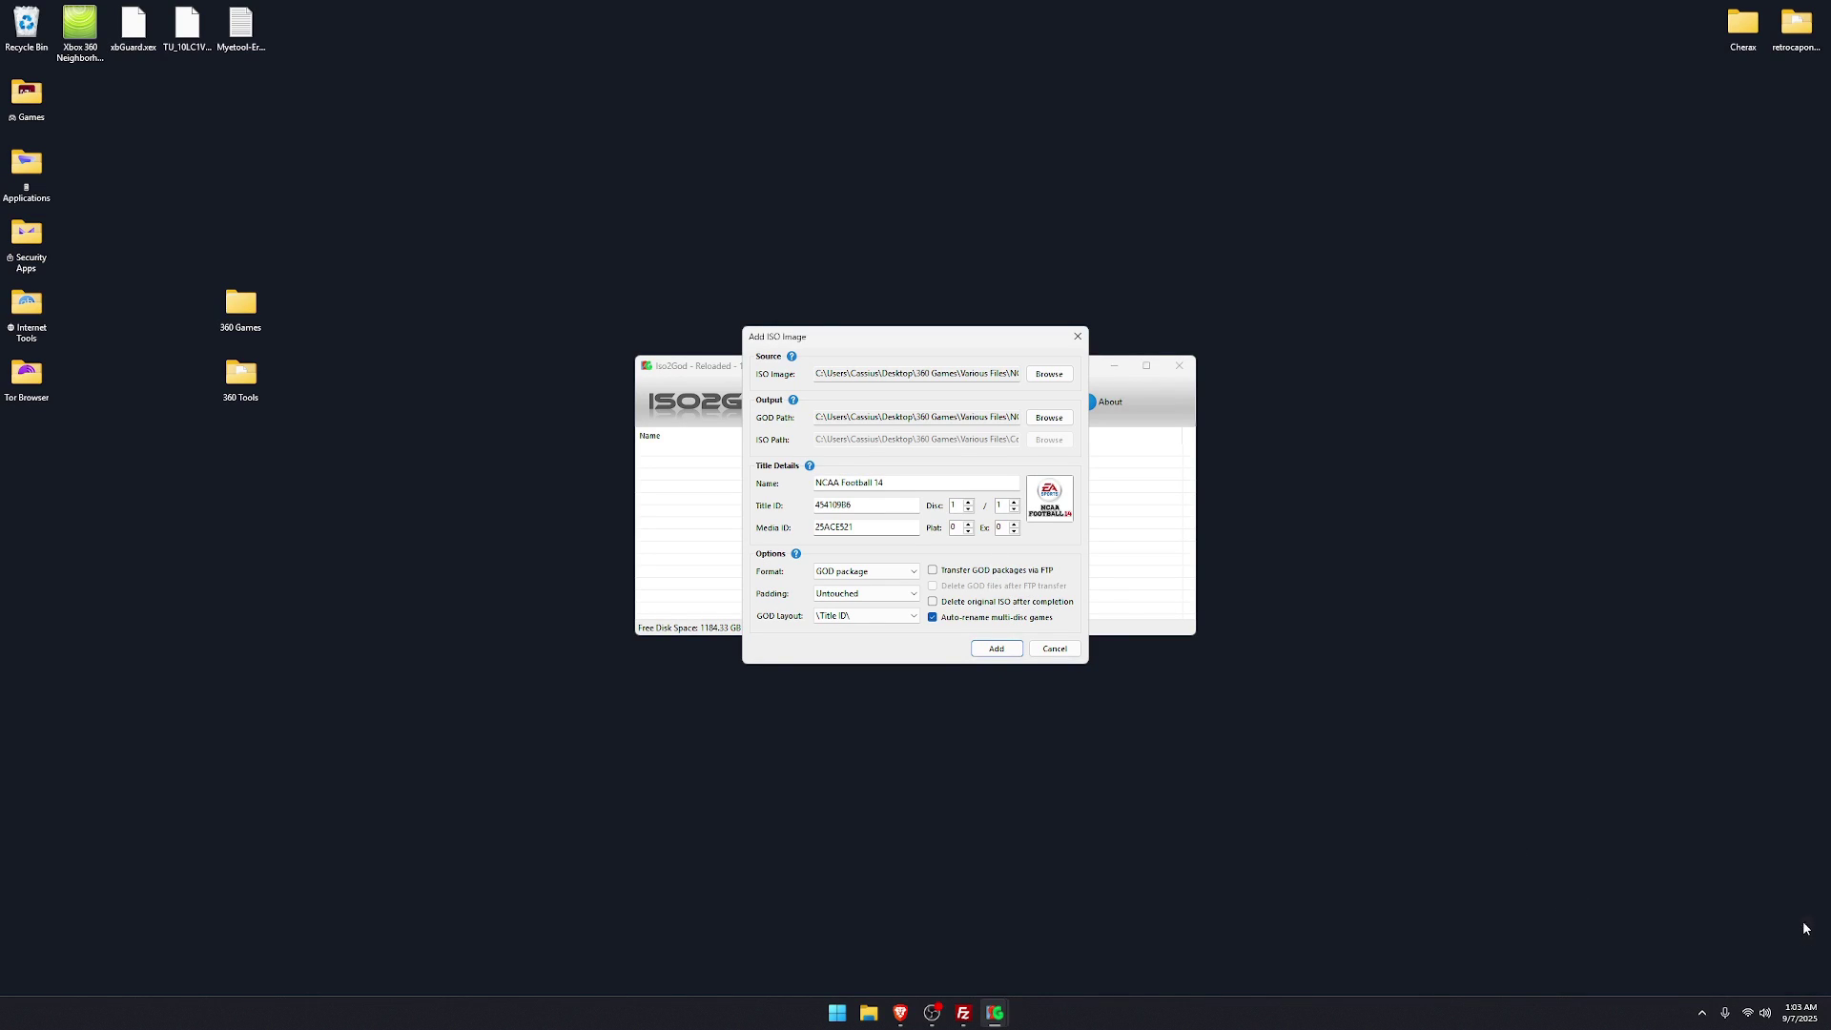
left_click(999, 652)
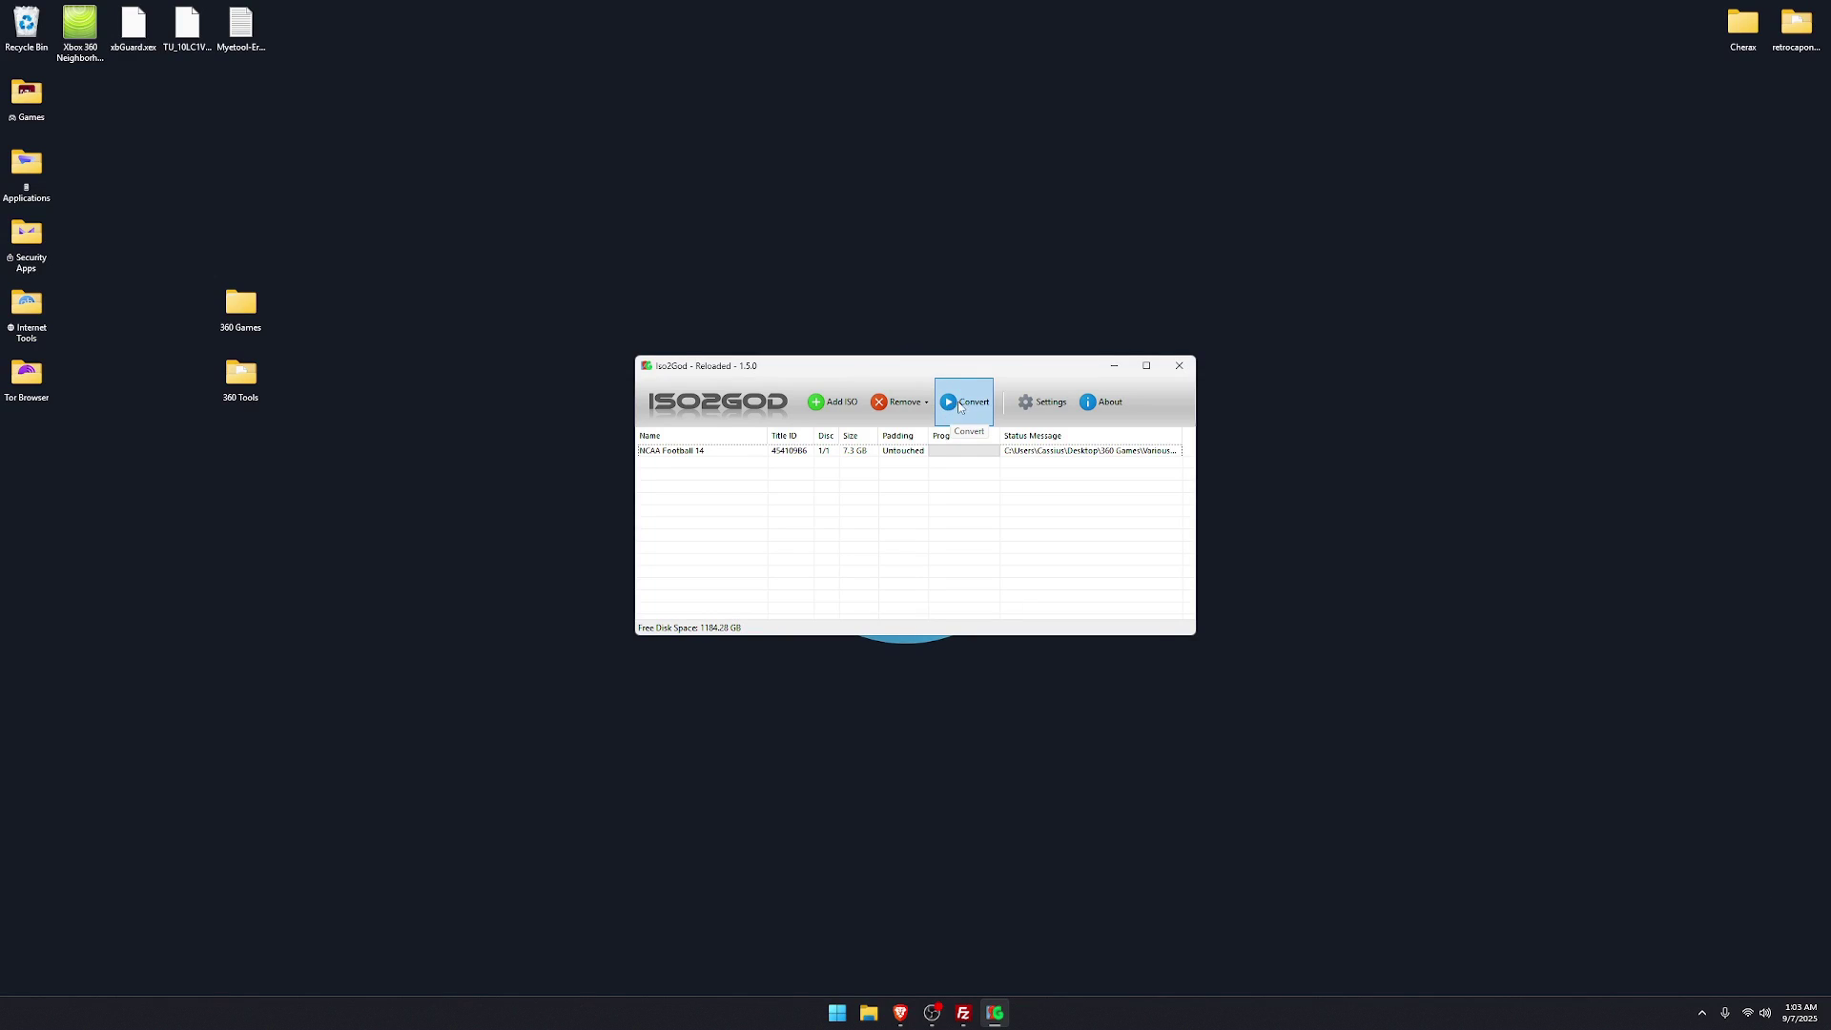
left_click(958, 406)
left_click_drag(949, 375, 815, 174)
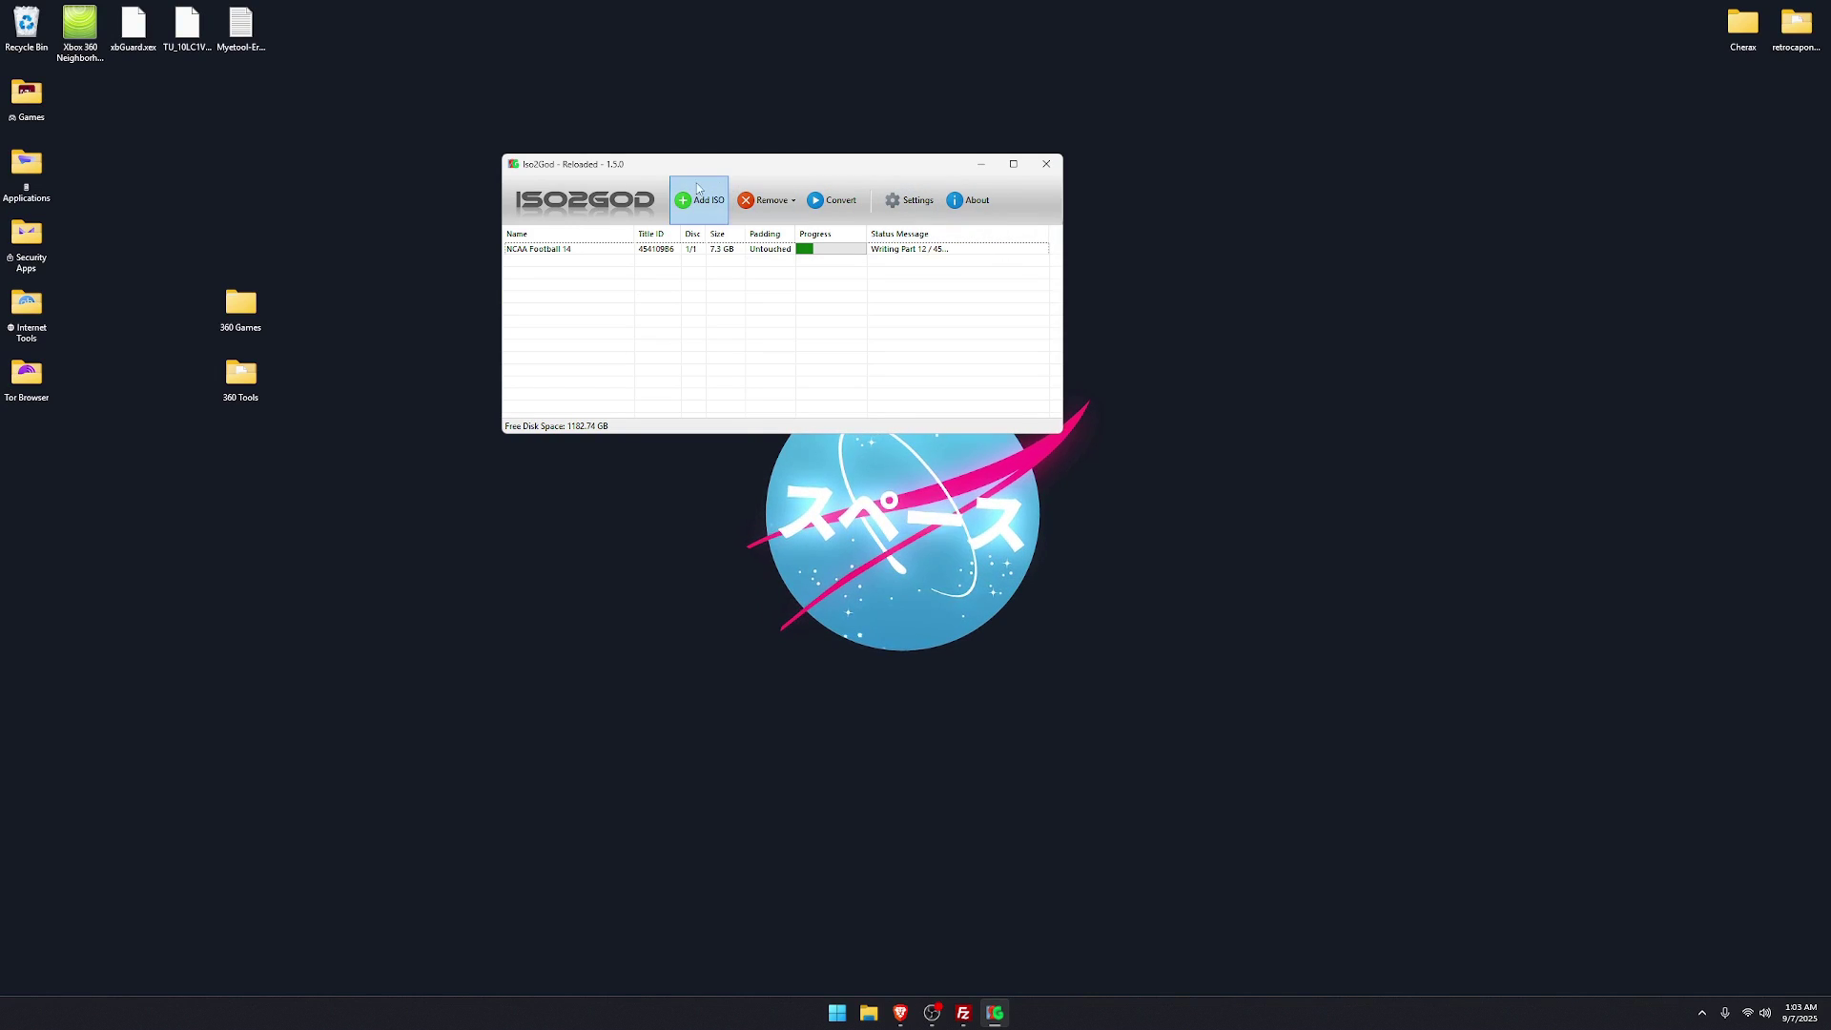
Quickconnect FileZilla to 192.168.137.121 on port 21 and accept the insecure plain FTP connection.
left_click(963, 1013)
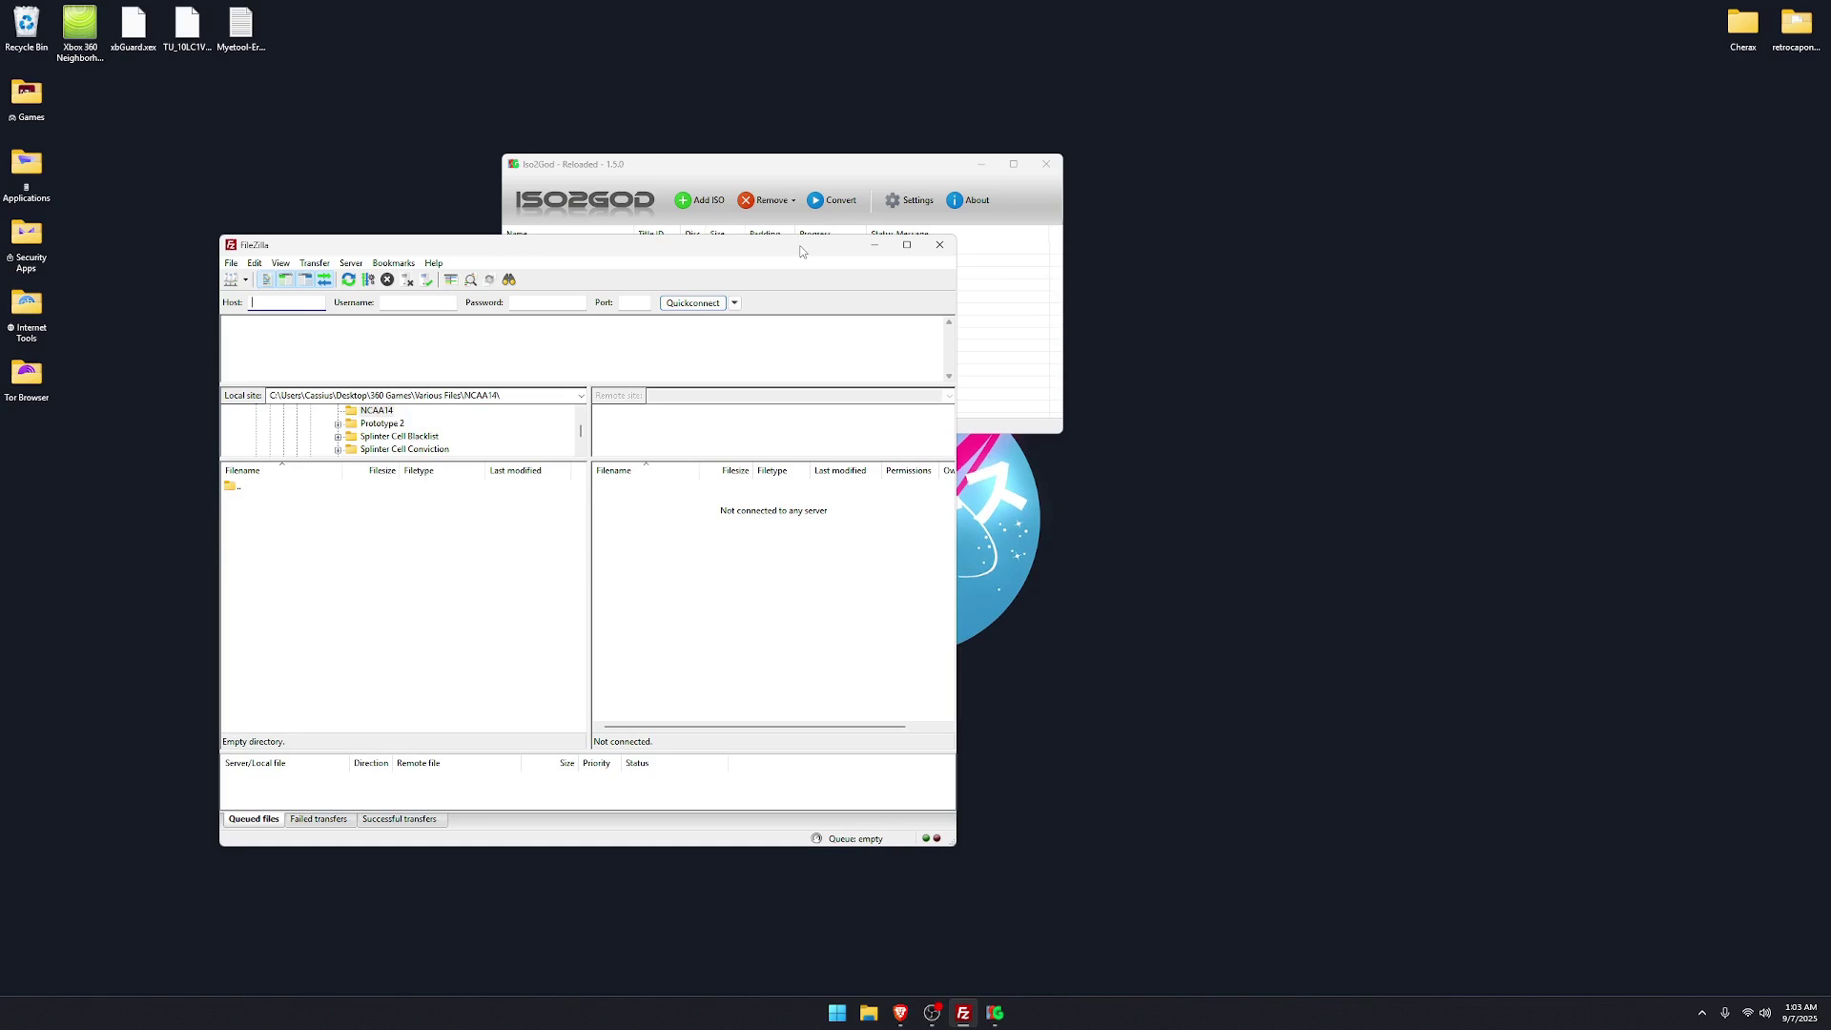
left_click_drag(802, 251, 1064, 168)
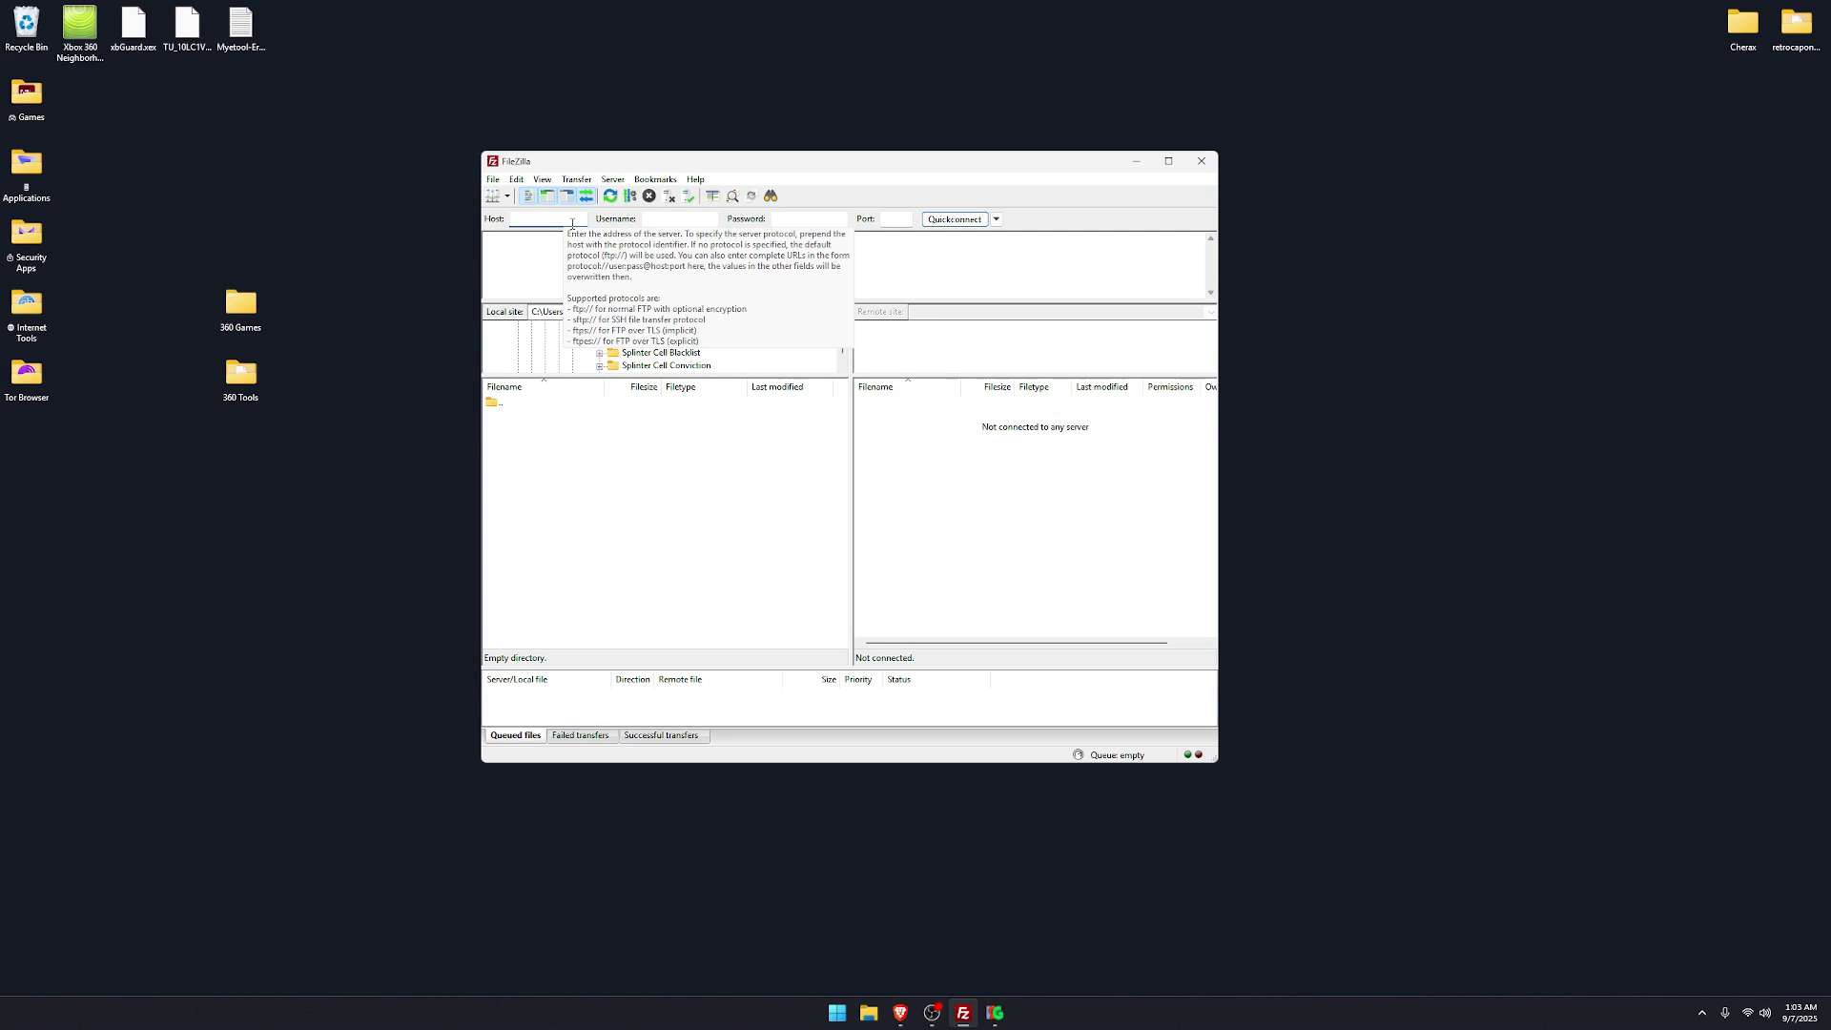
type("192.168.137.121")
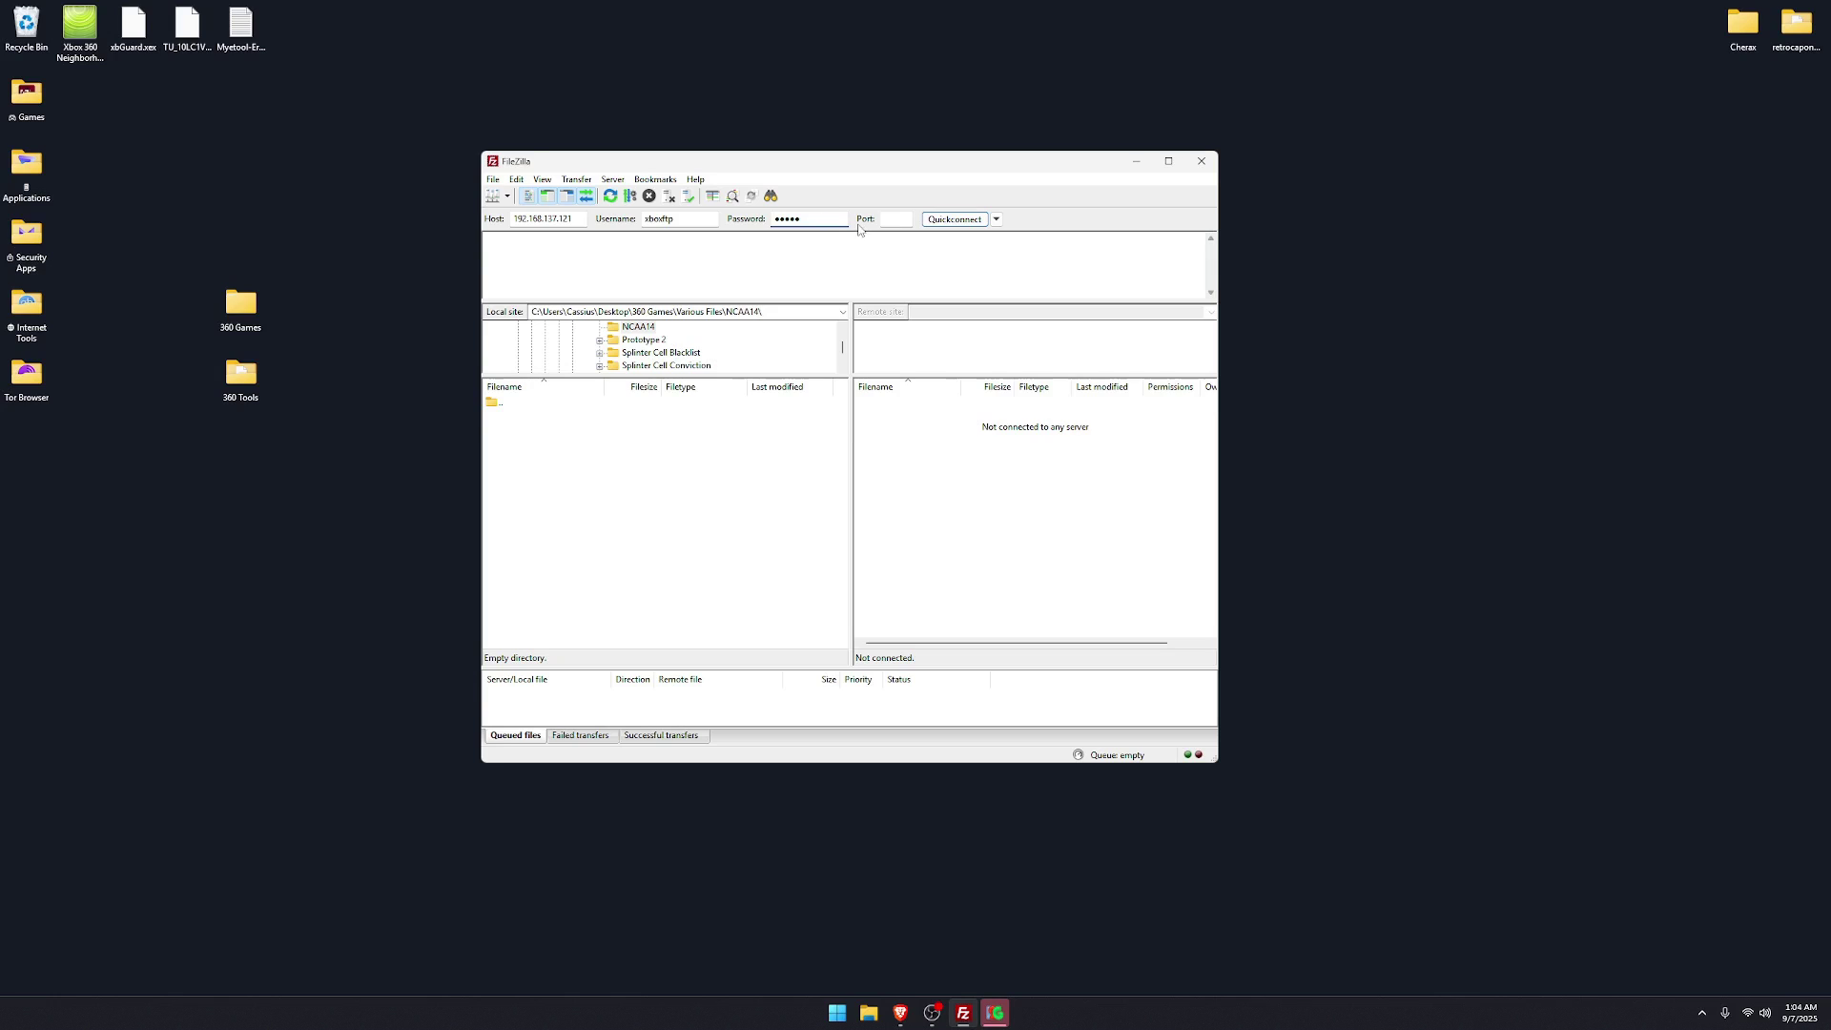
left_click(897, 216)
type("21")
left_click(947, 221)
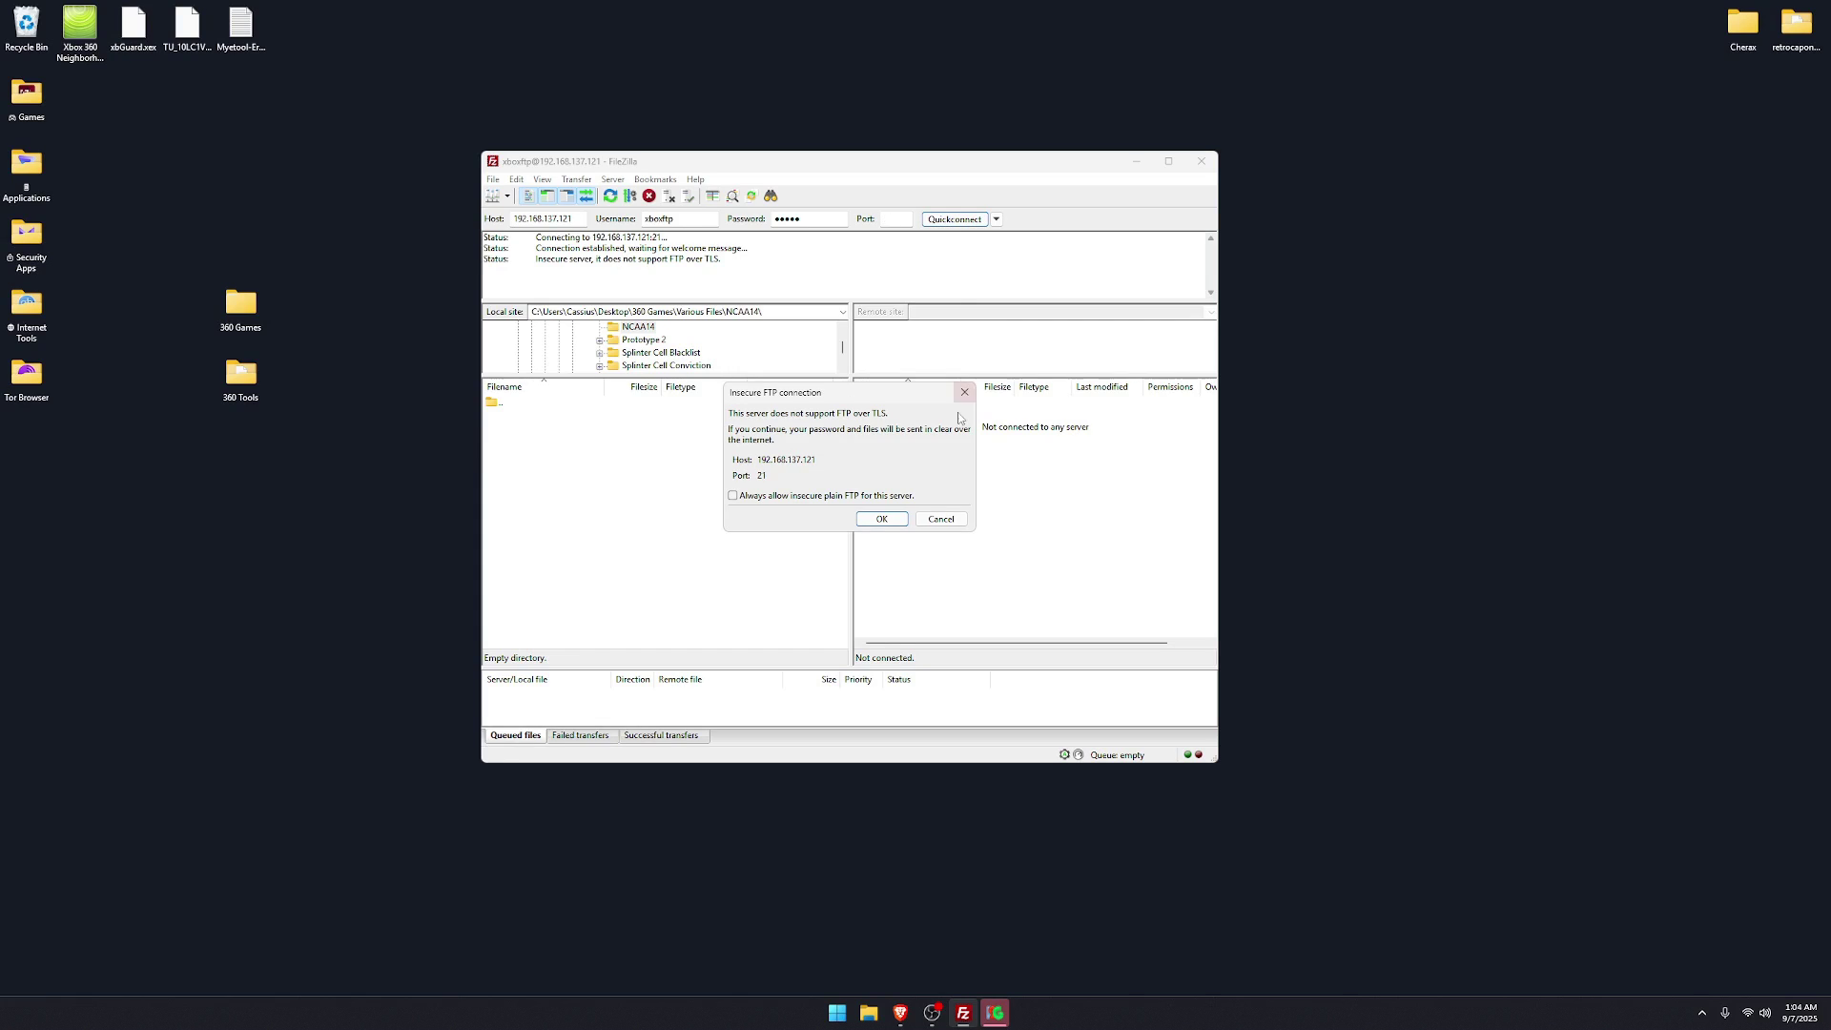
left_click(884, 519)
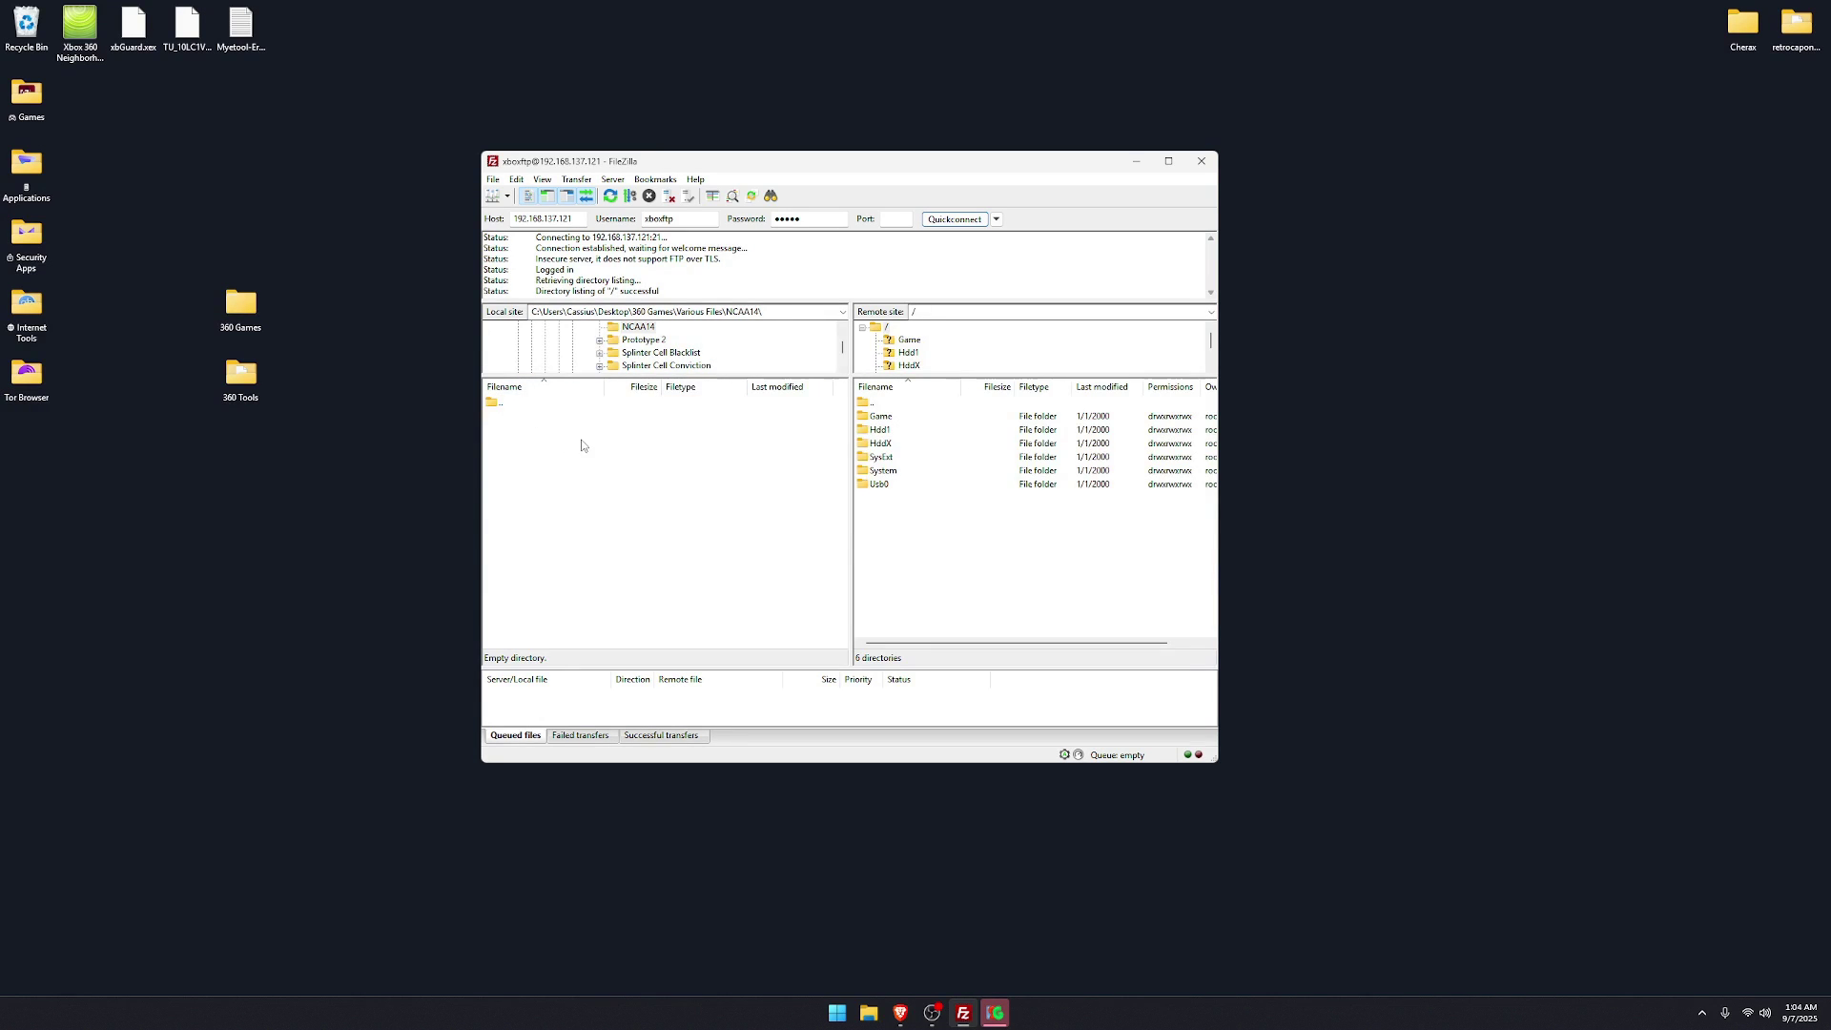
scroll(632, 350, "up", 3)
scroll(668, 355, "up", 5)
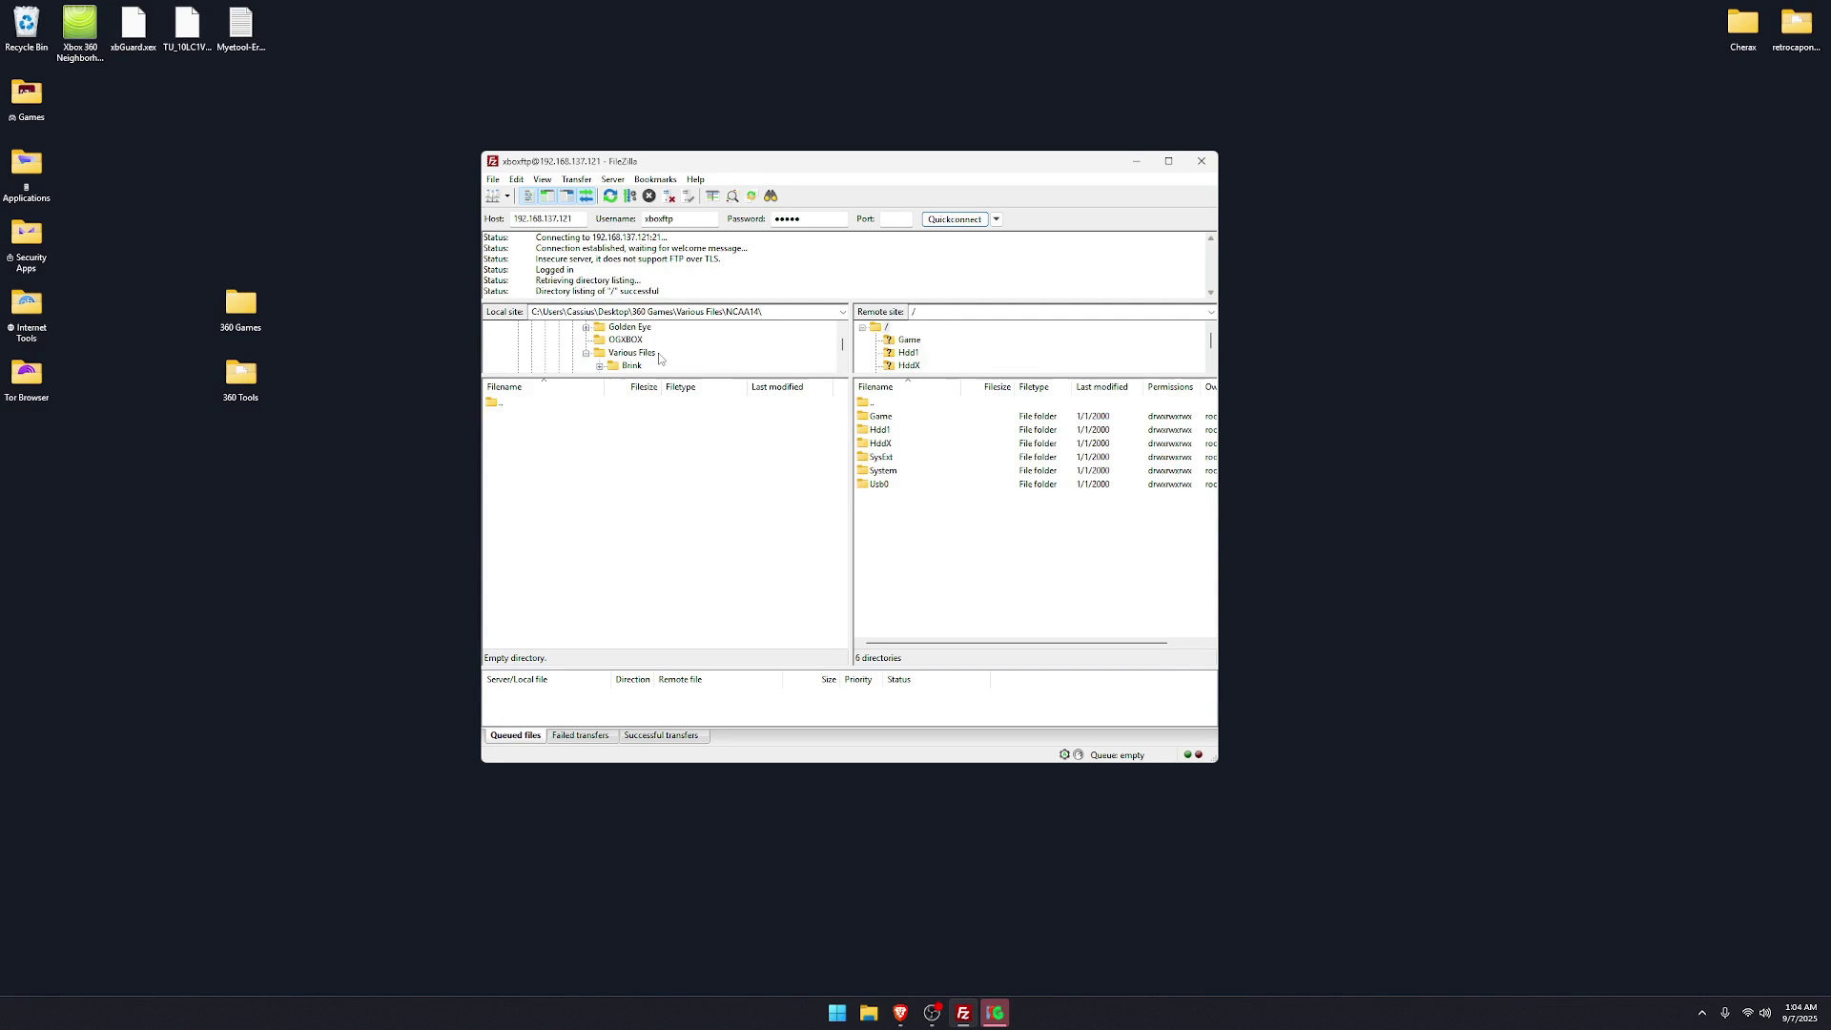
left_click(586, 354)
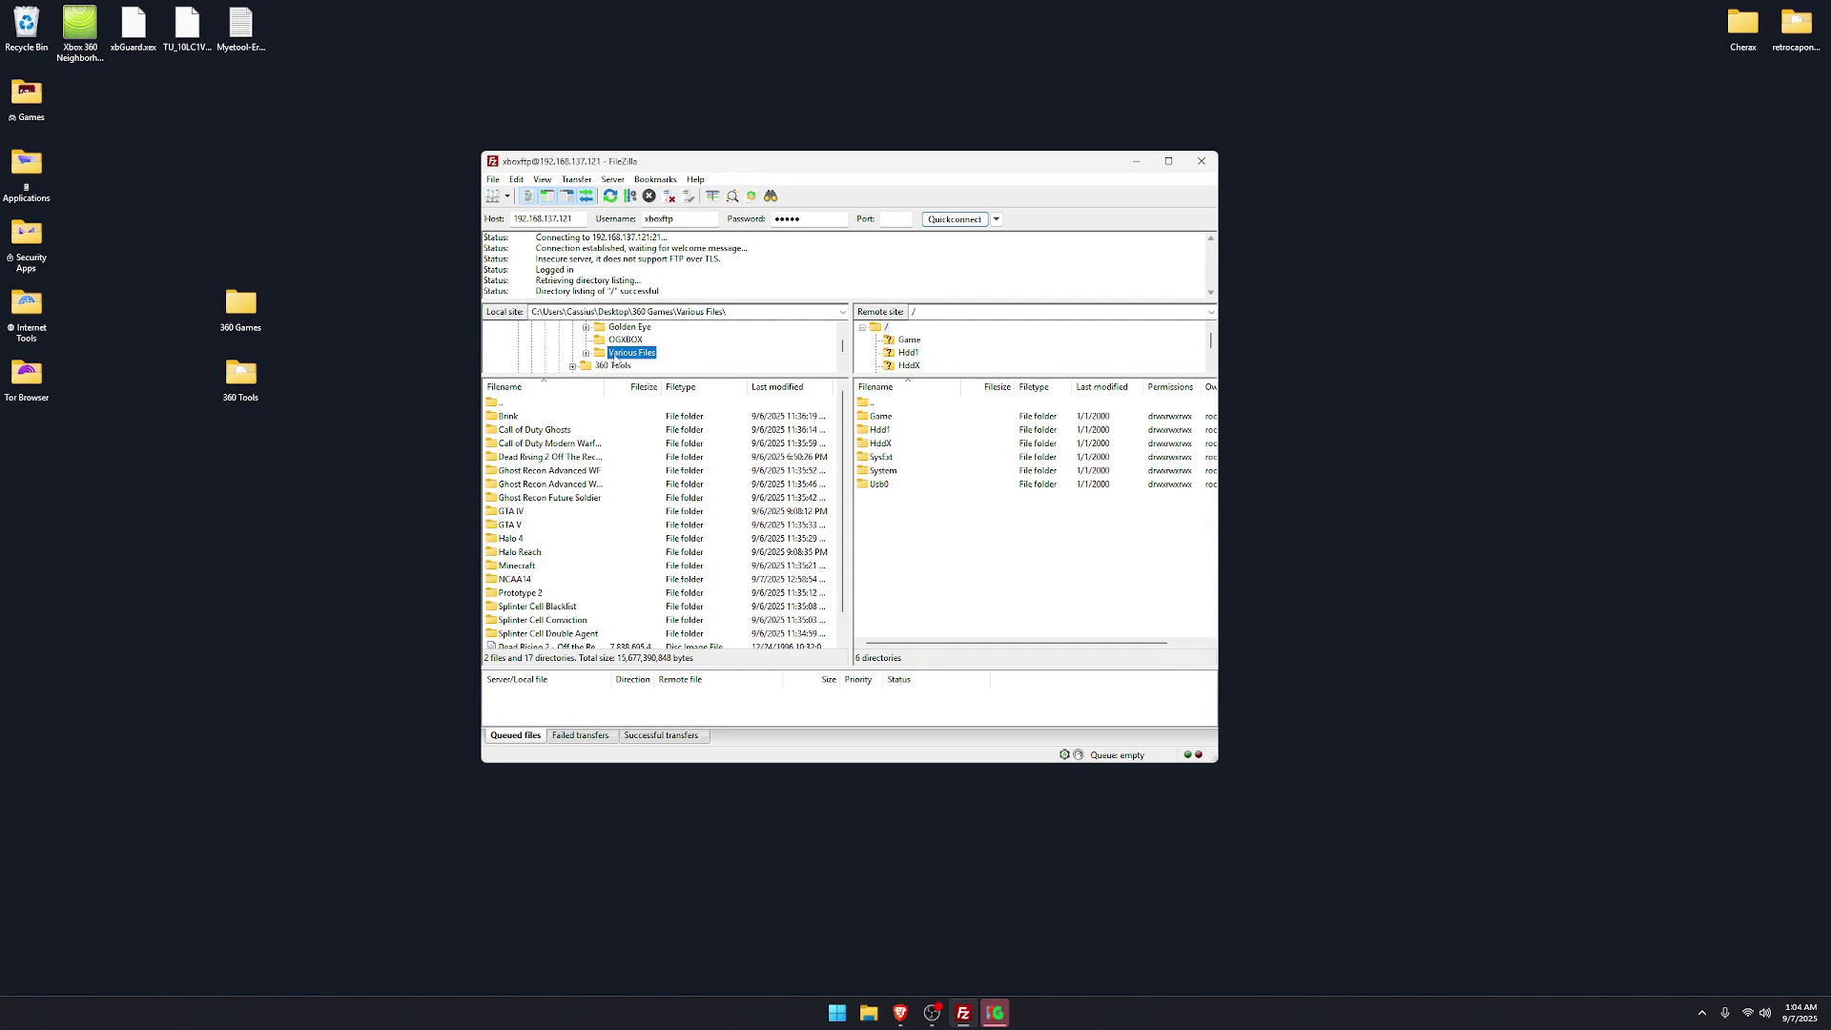
scroll(649, 365, "up", 1)
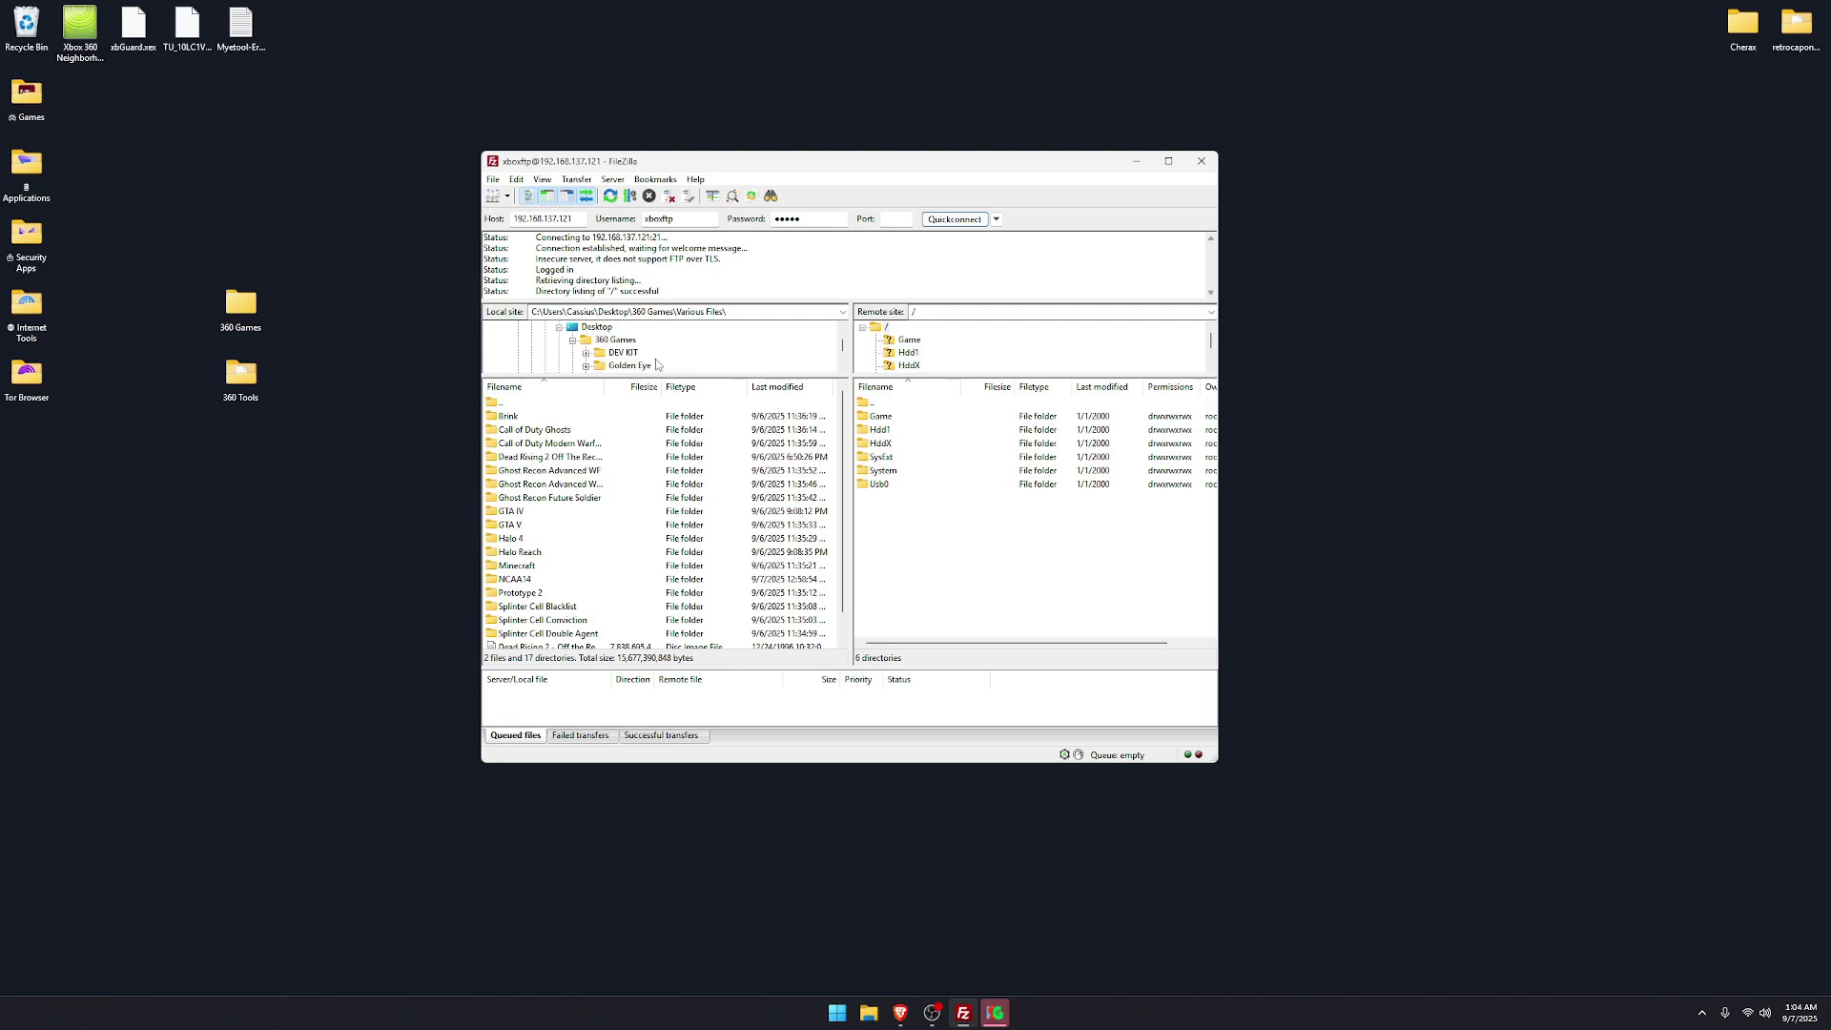
scroll(655, 365, "down", 1)
left_click(585, 327)
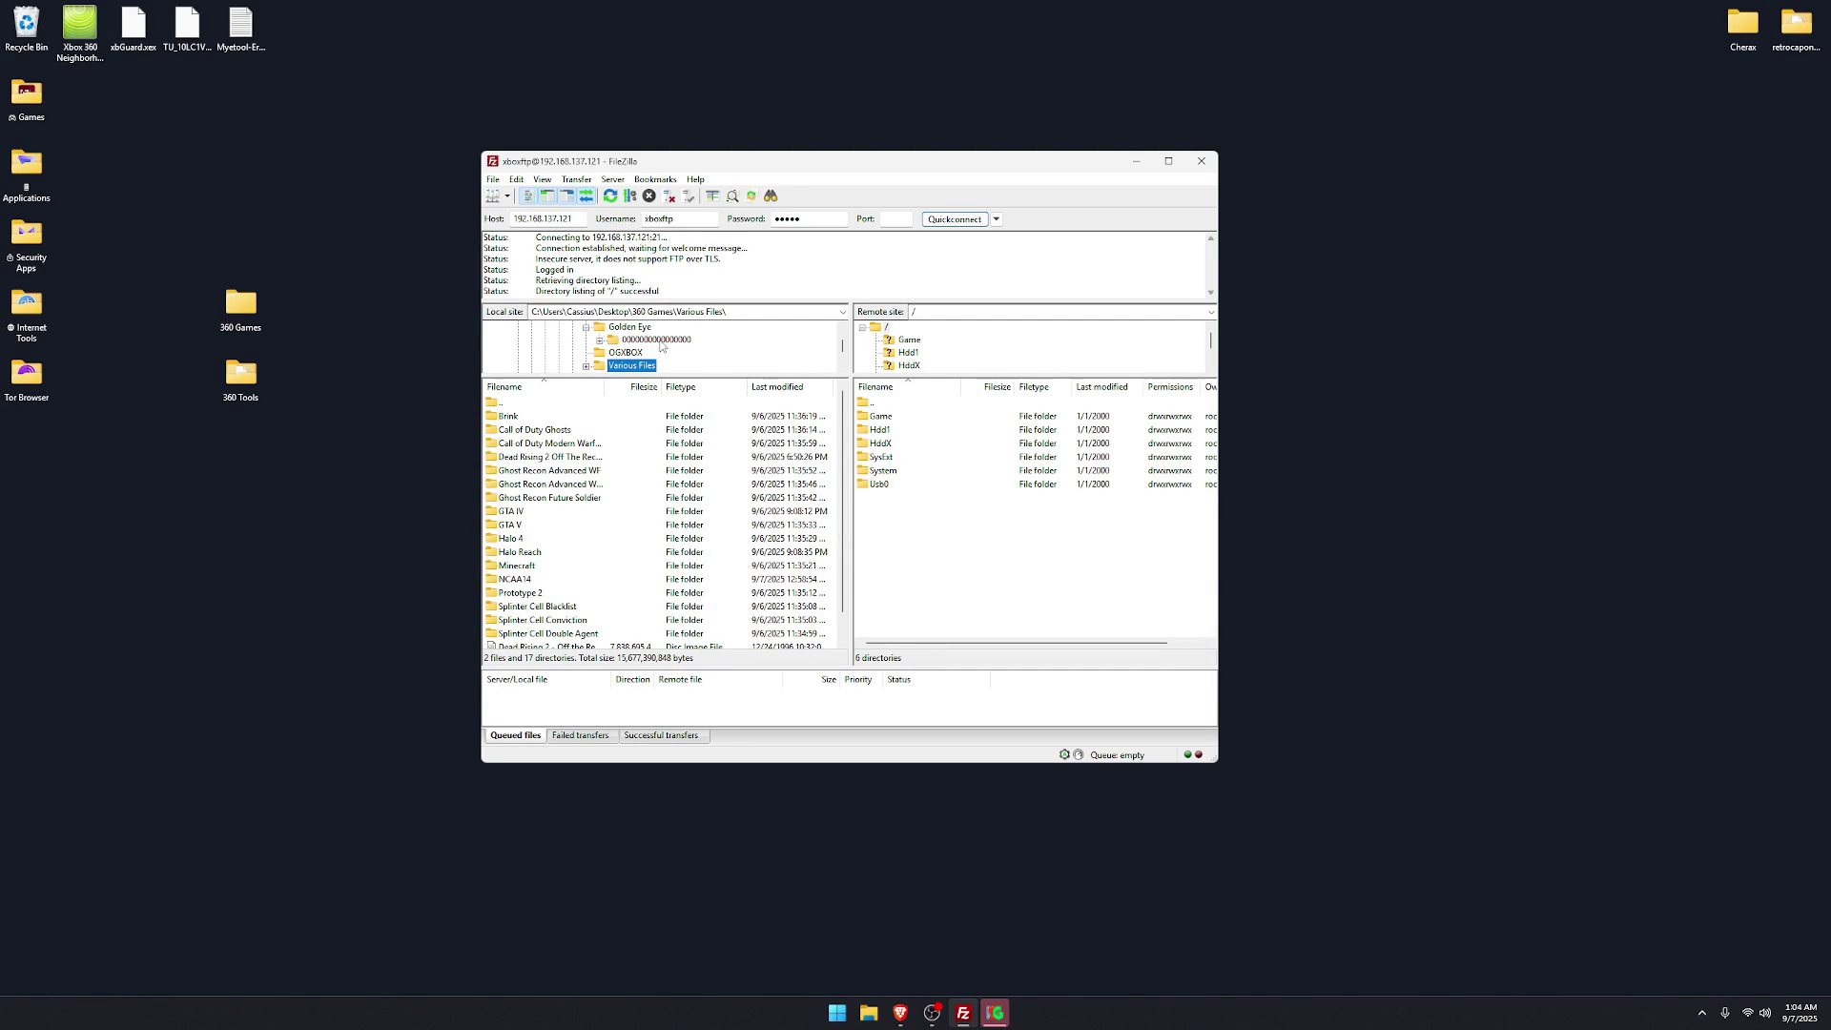
left_click(658, 341)
left_click(868, 1013)
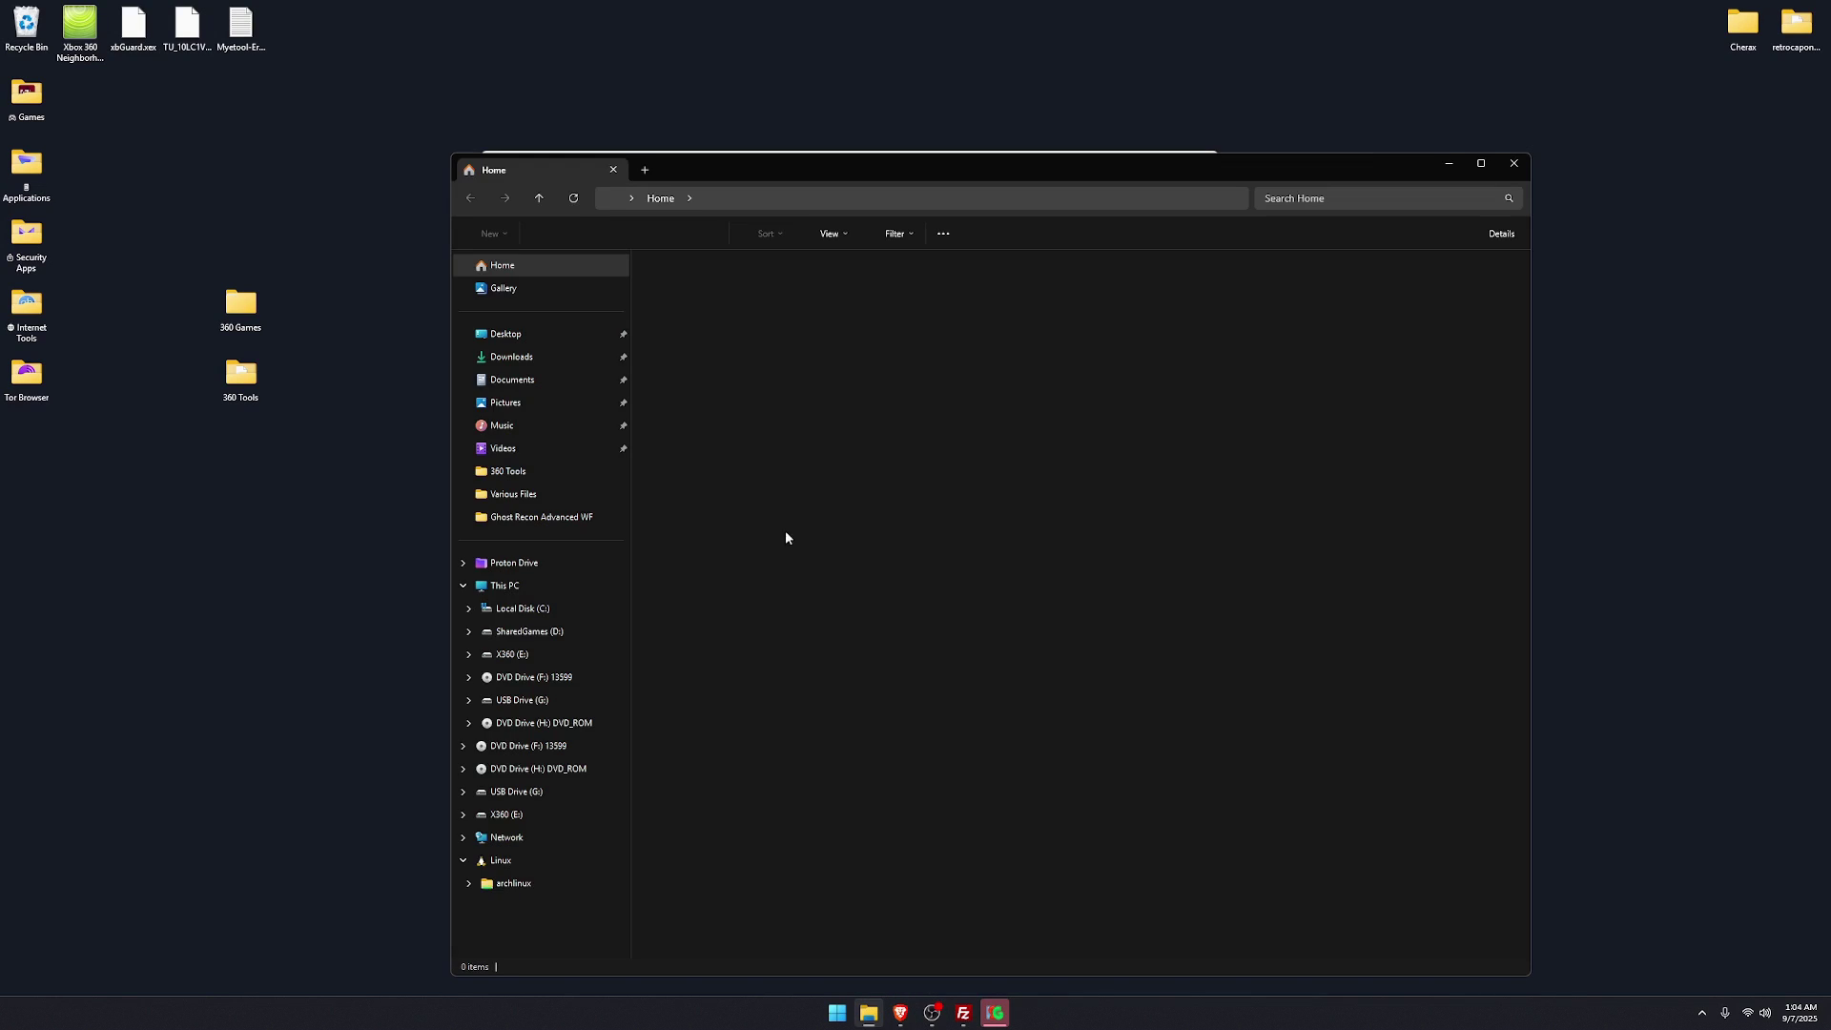
left_click(1510, 172)
double_click(242, 304)
left_click_drag(824, 171, 1104, 248)
left_click_drag(884, 164, 1349, 277)
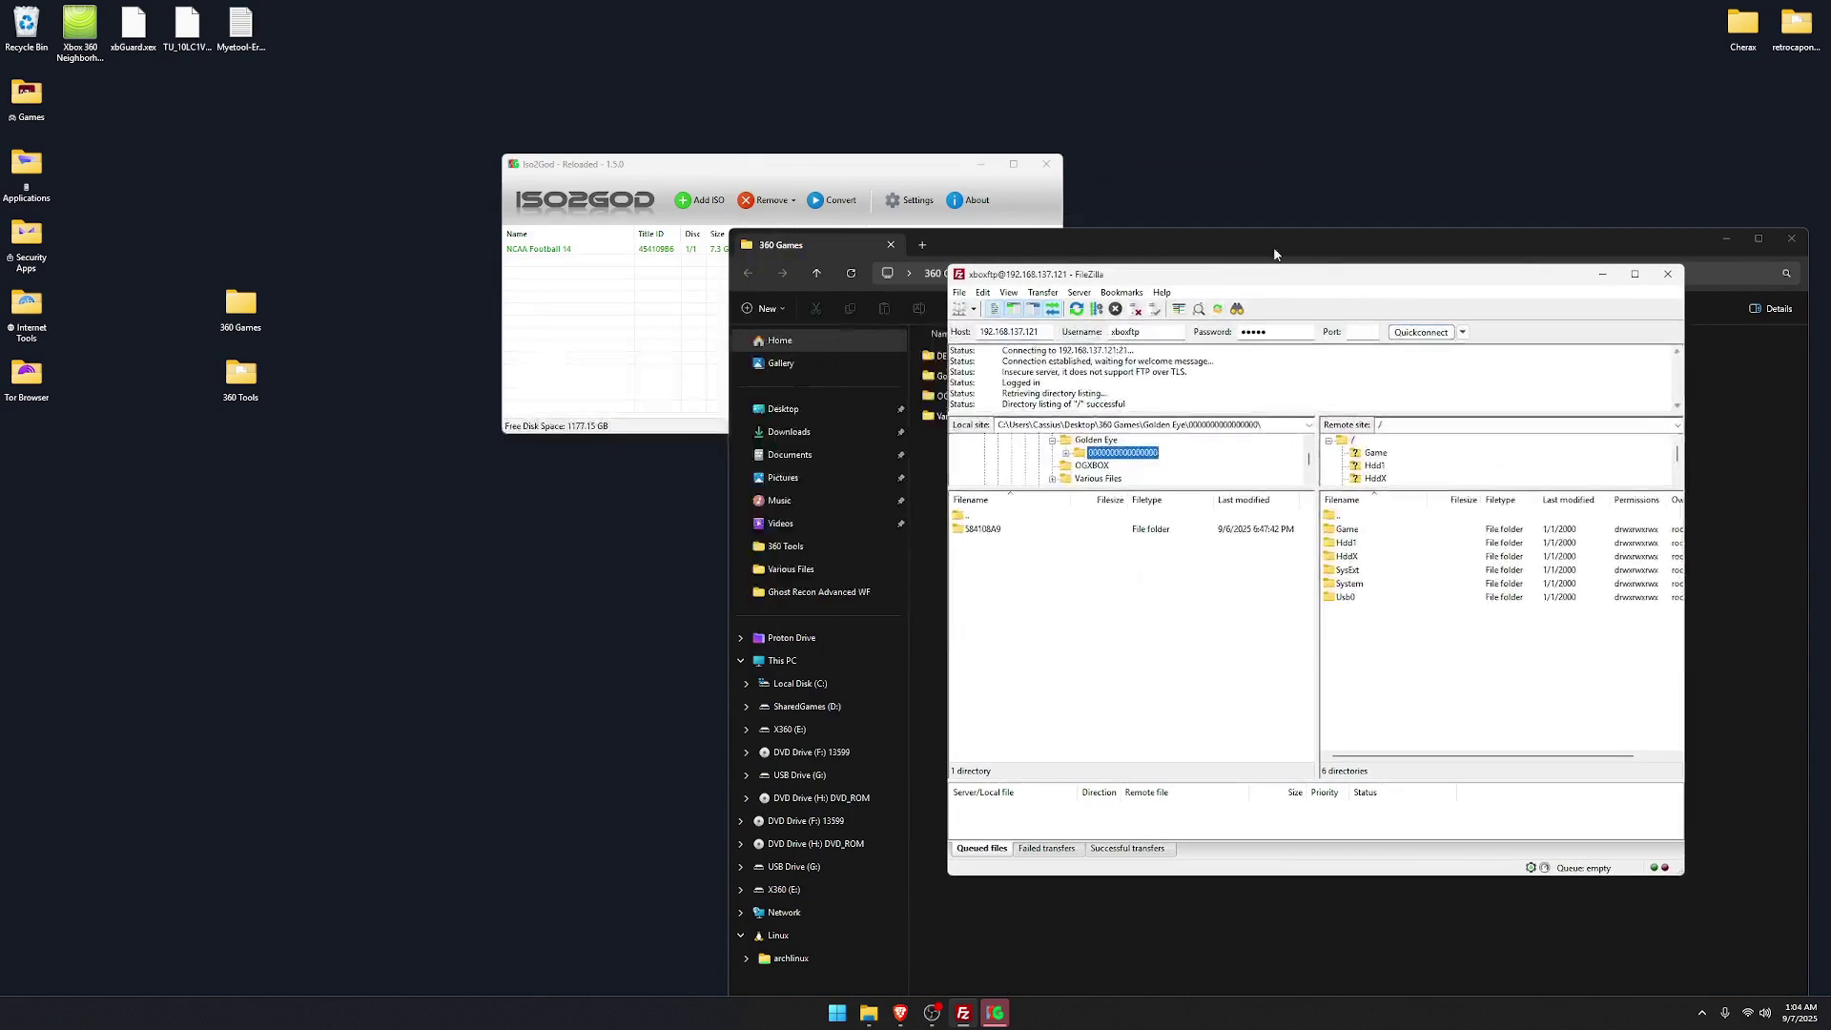
left_click(896, 163)
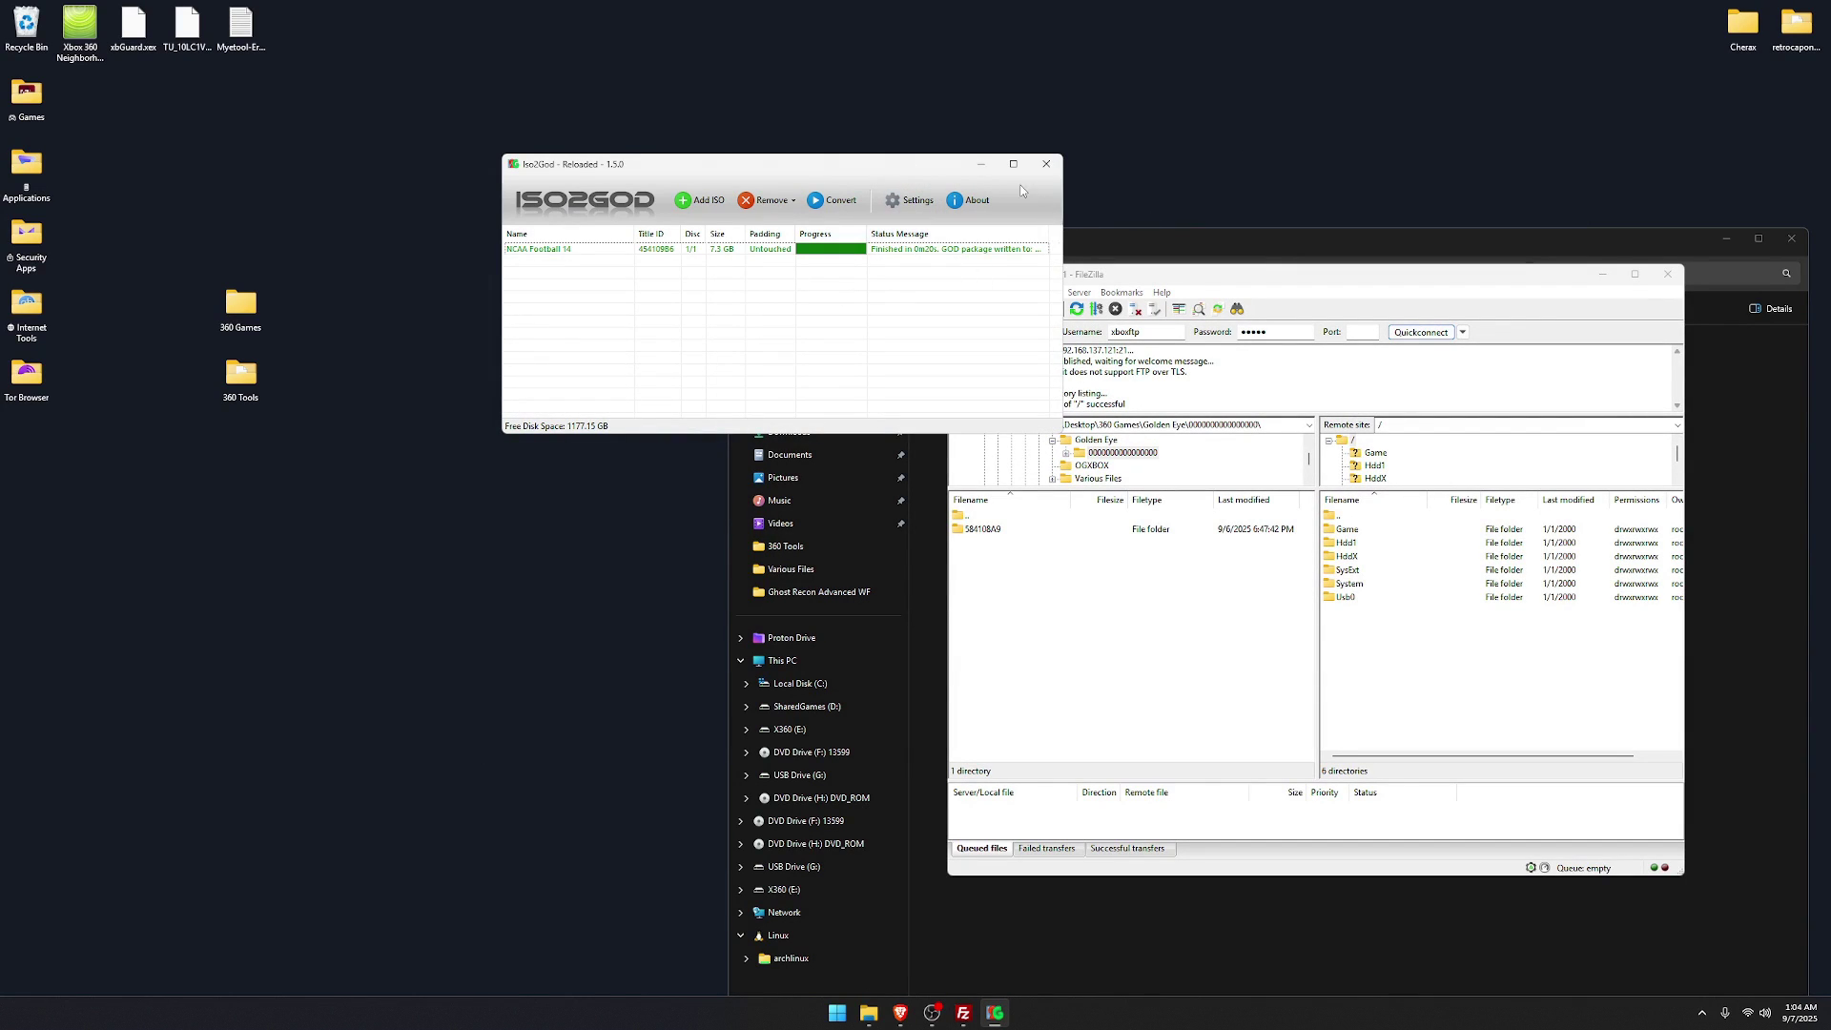
left_click(983, 166)
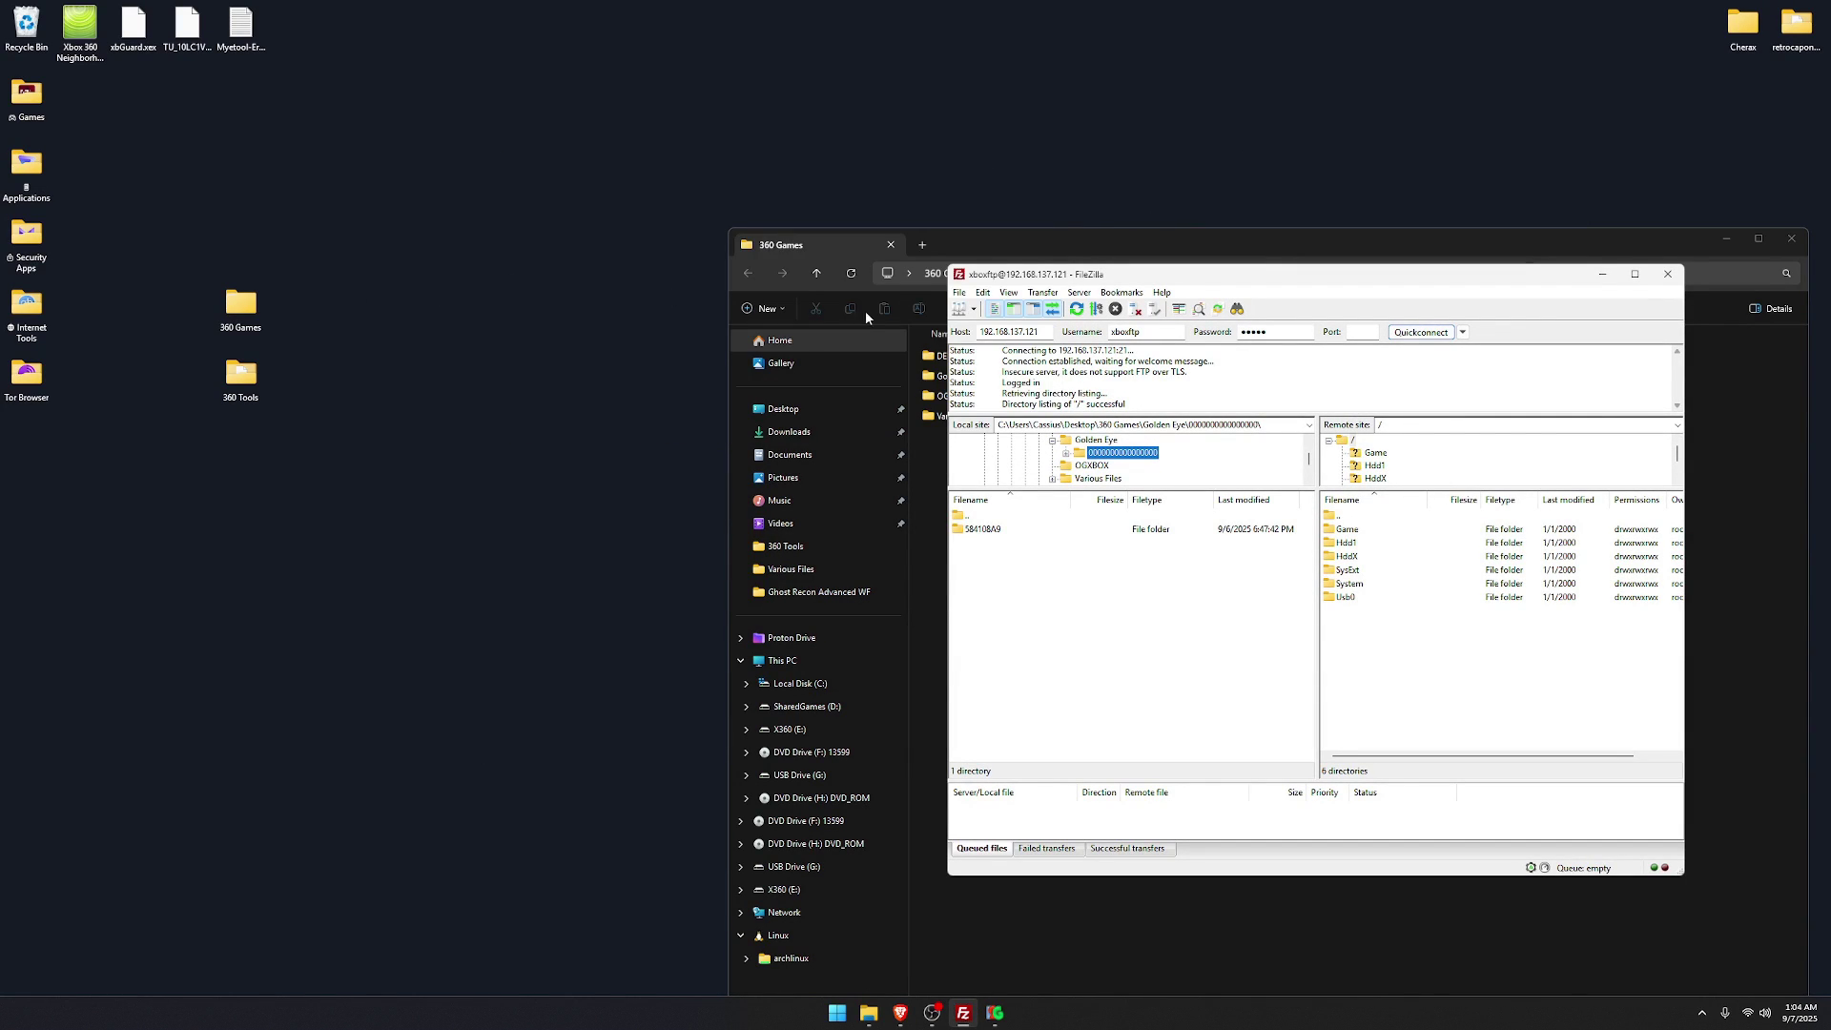
Check the .data part files under Various Files > NCAA14 > 454109B6 > 00007000, then close Explorer.
left_click(1048, 245)
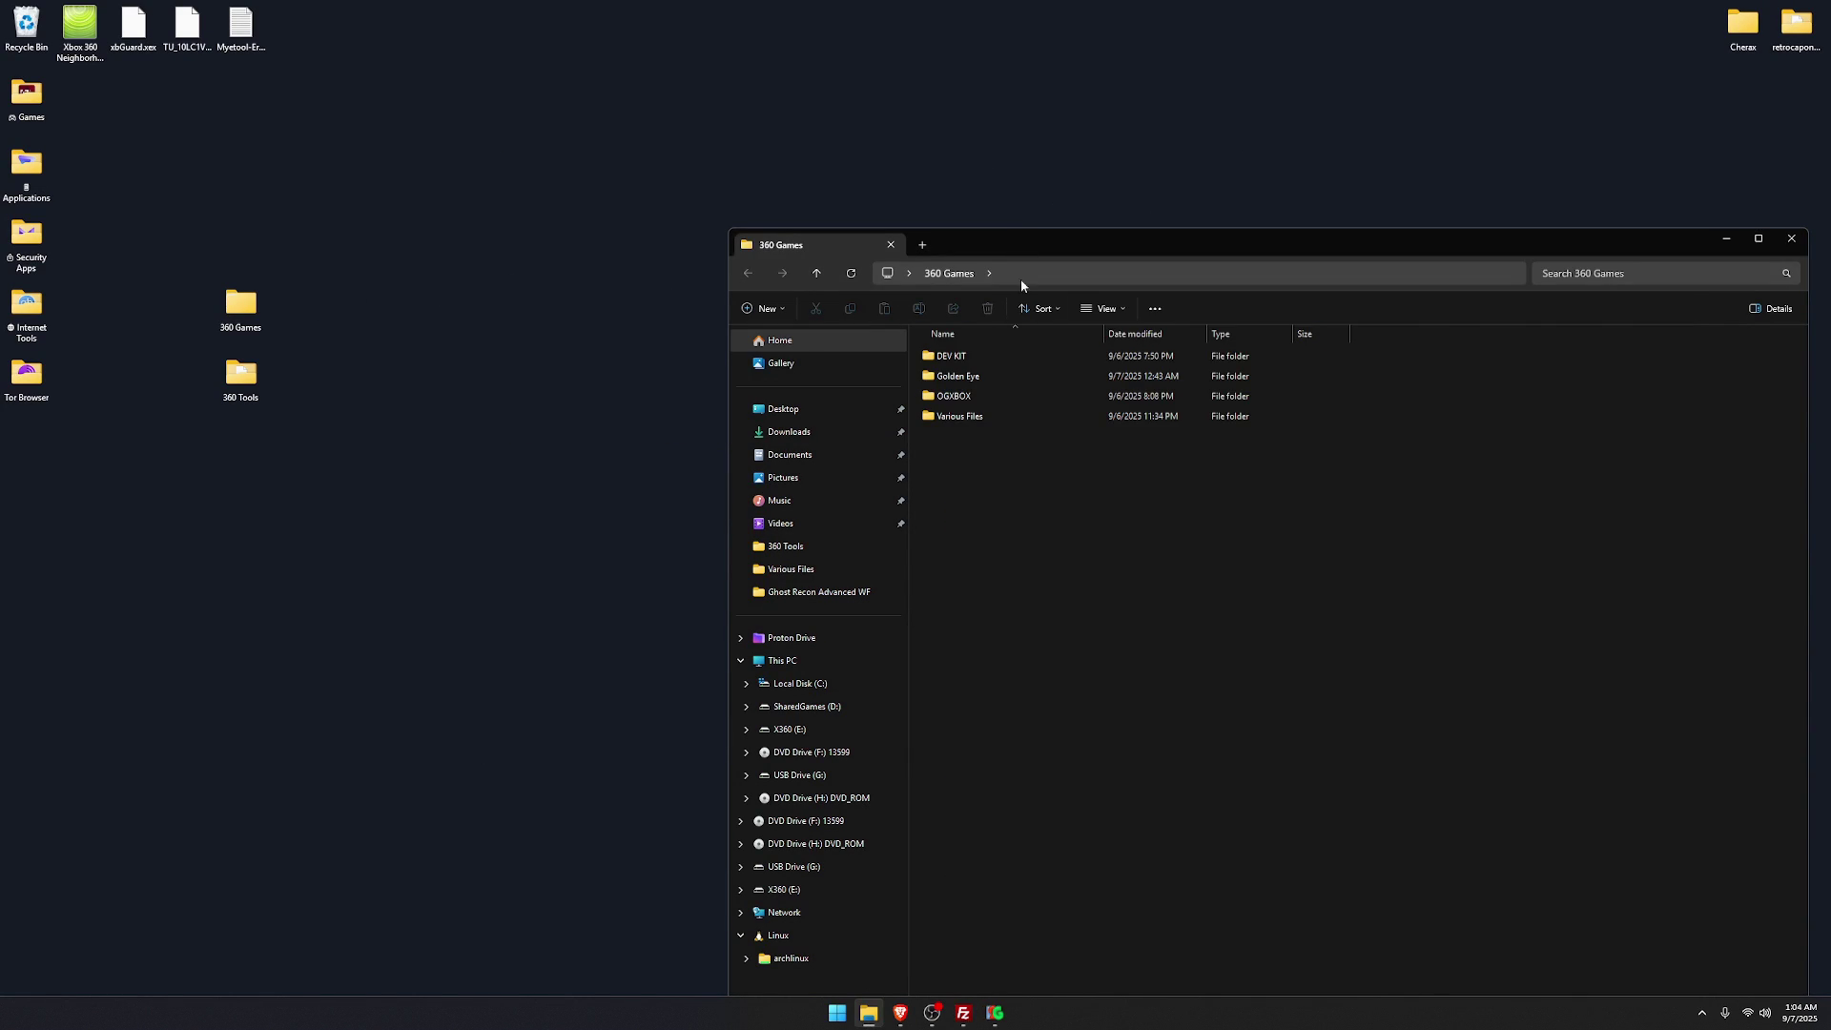
left_click(985, 420)
double_click(986, 420)
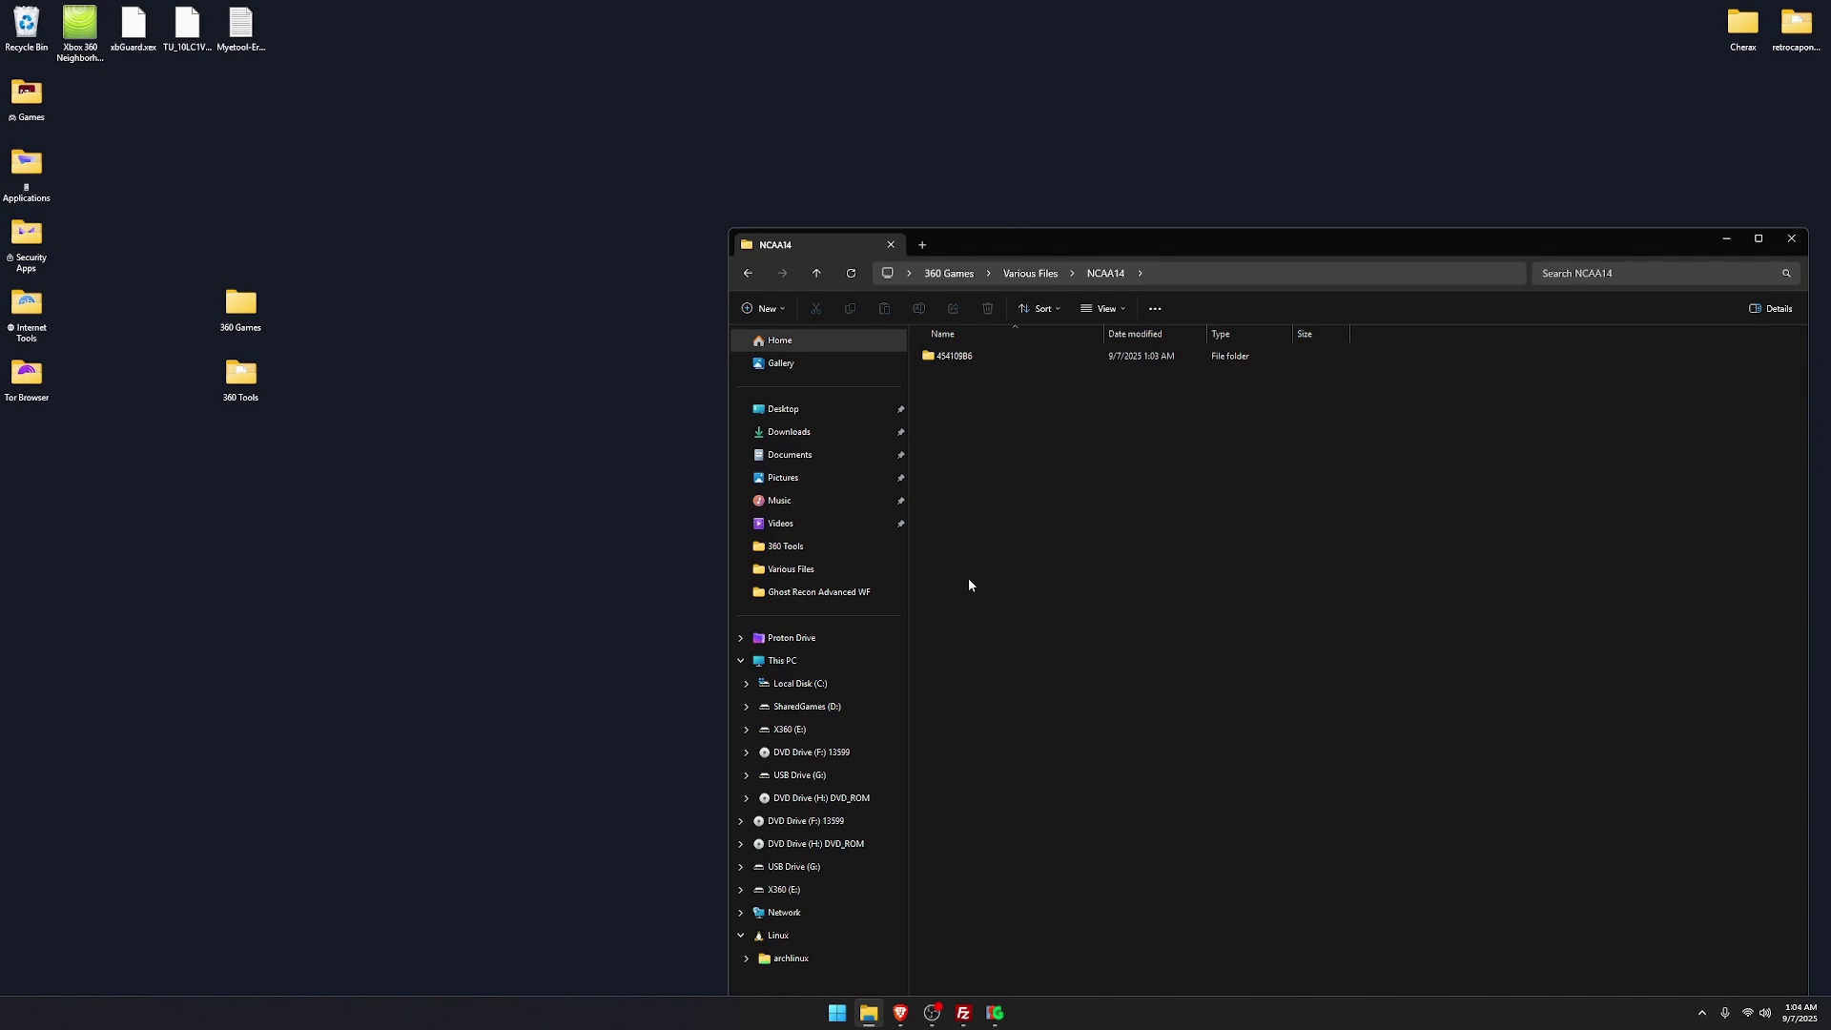
double_click(987, 357)
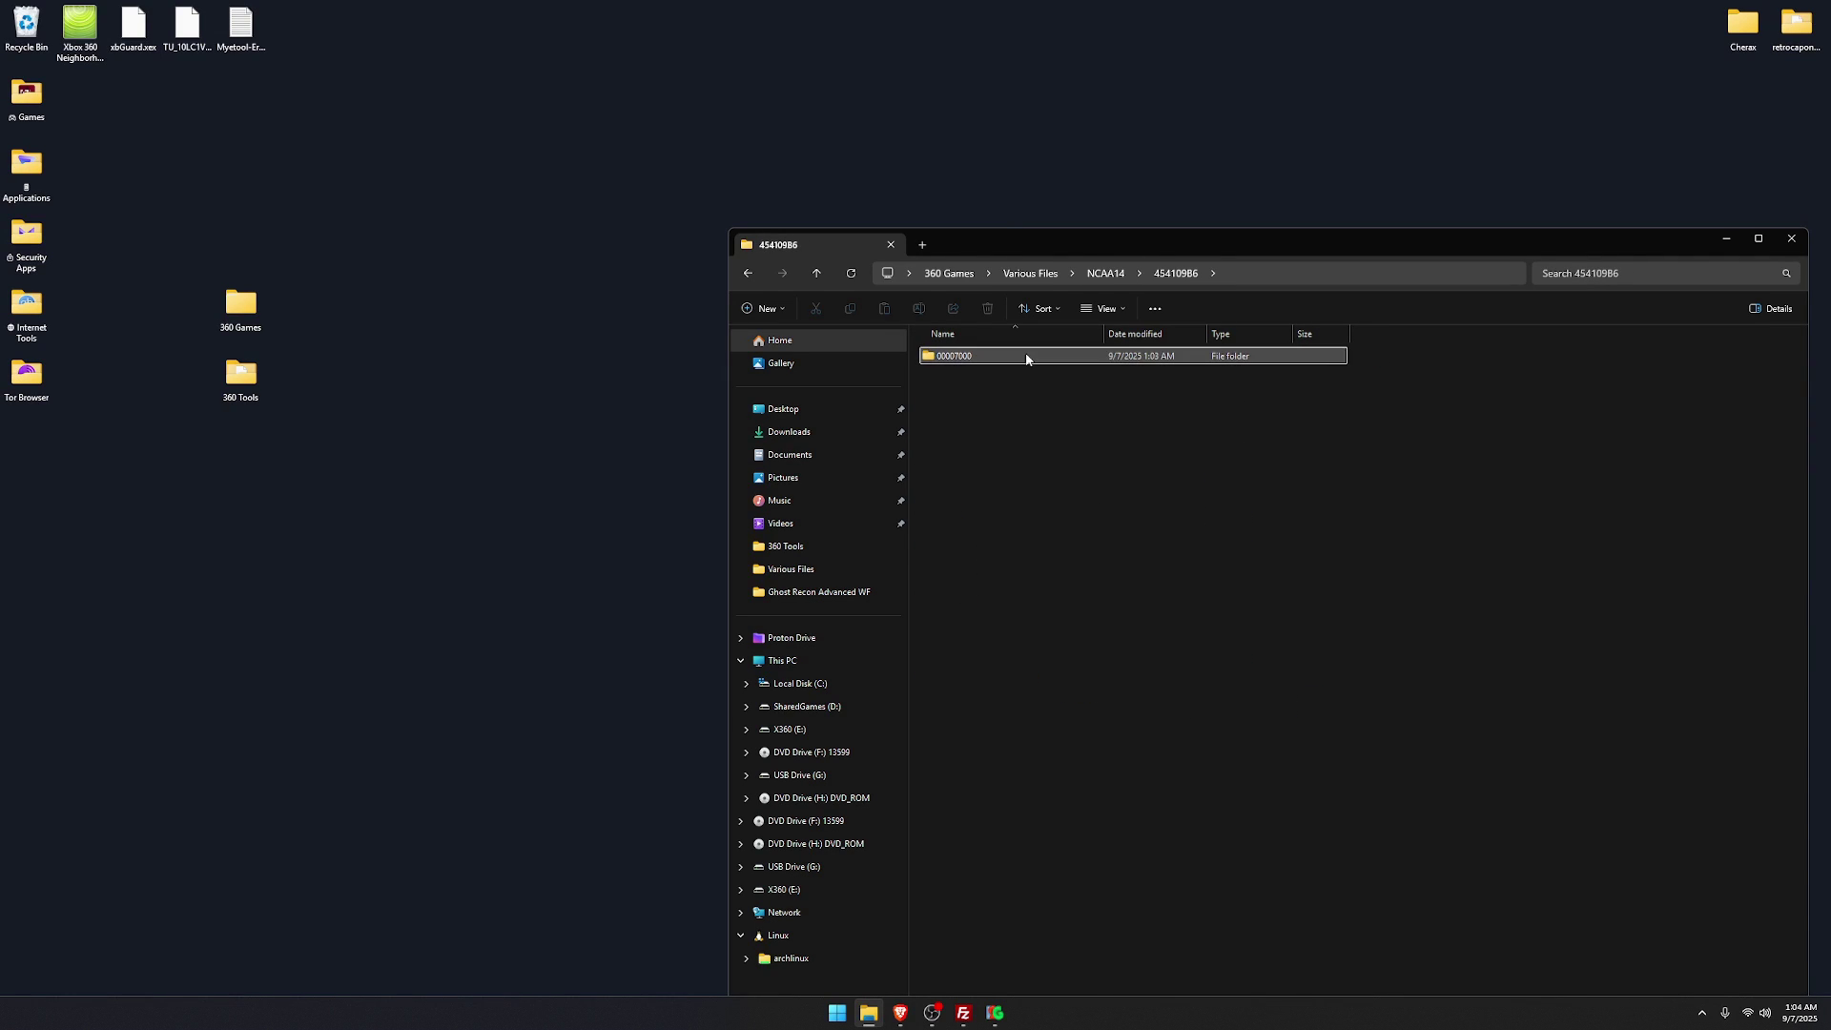
double_click(1028, 359)
double_click(1025, 356)
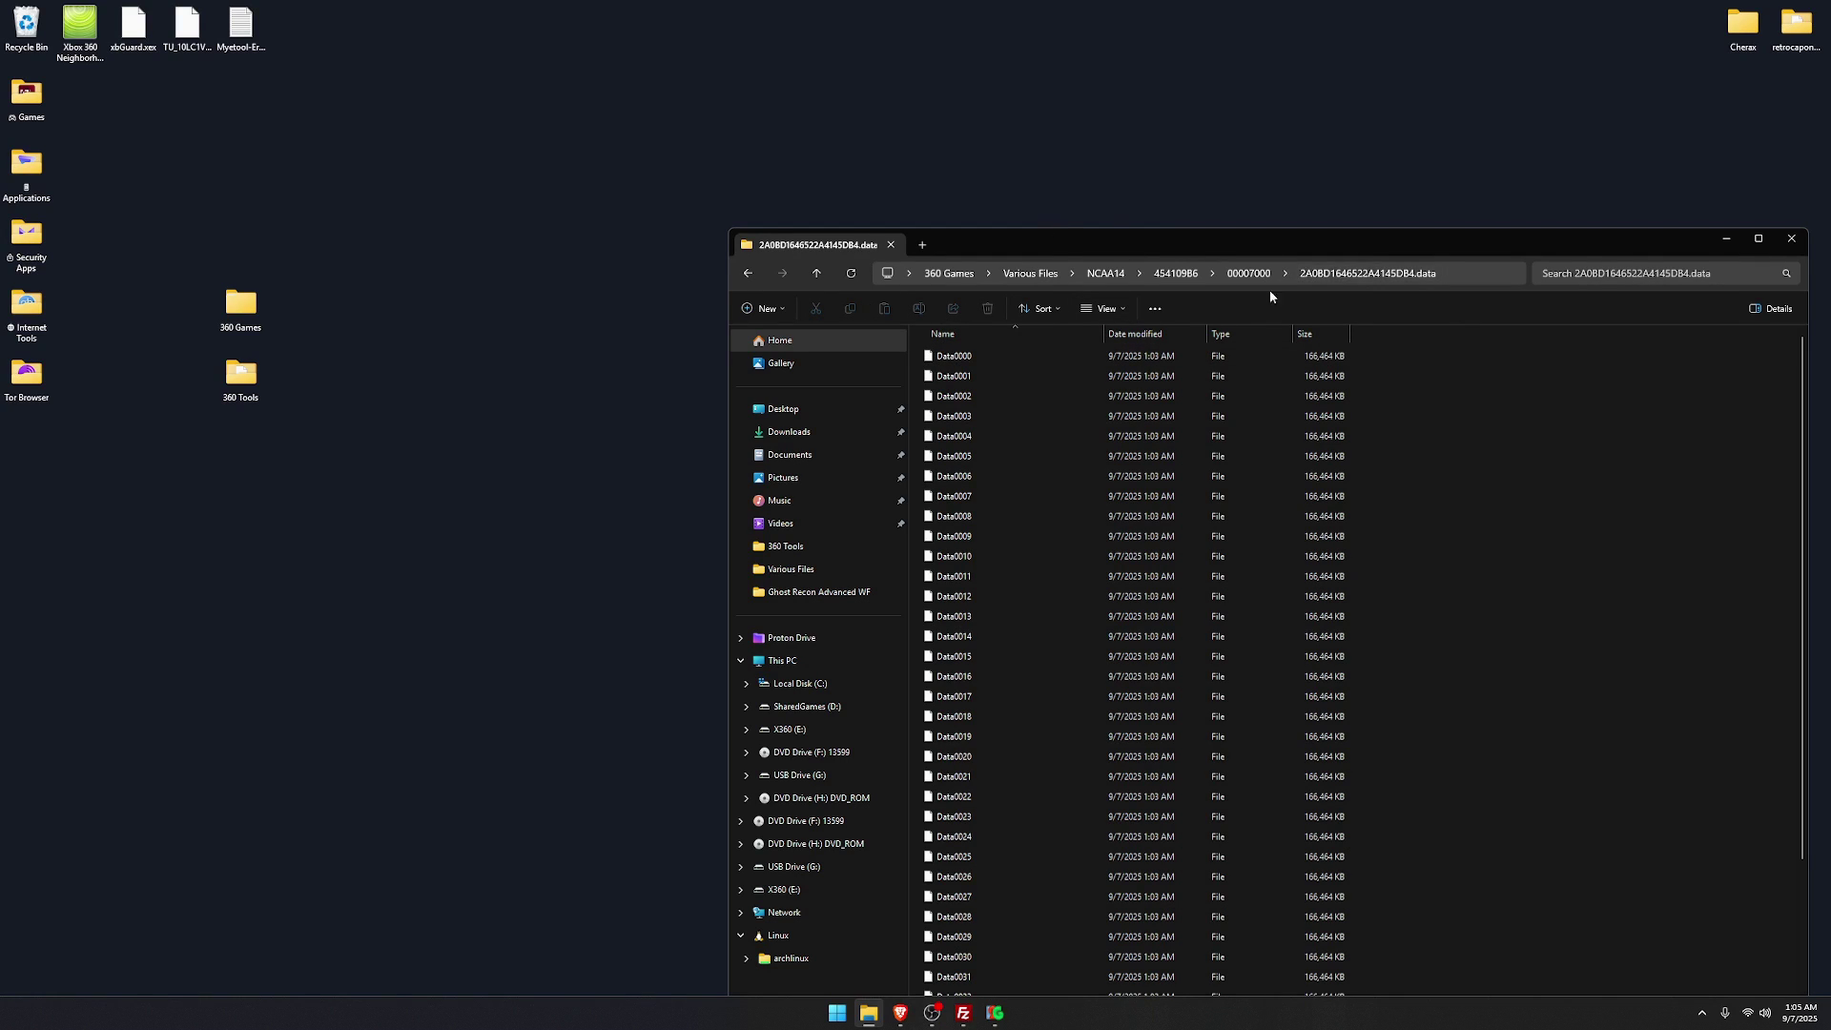
left_click(1792, 238)
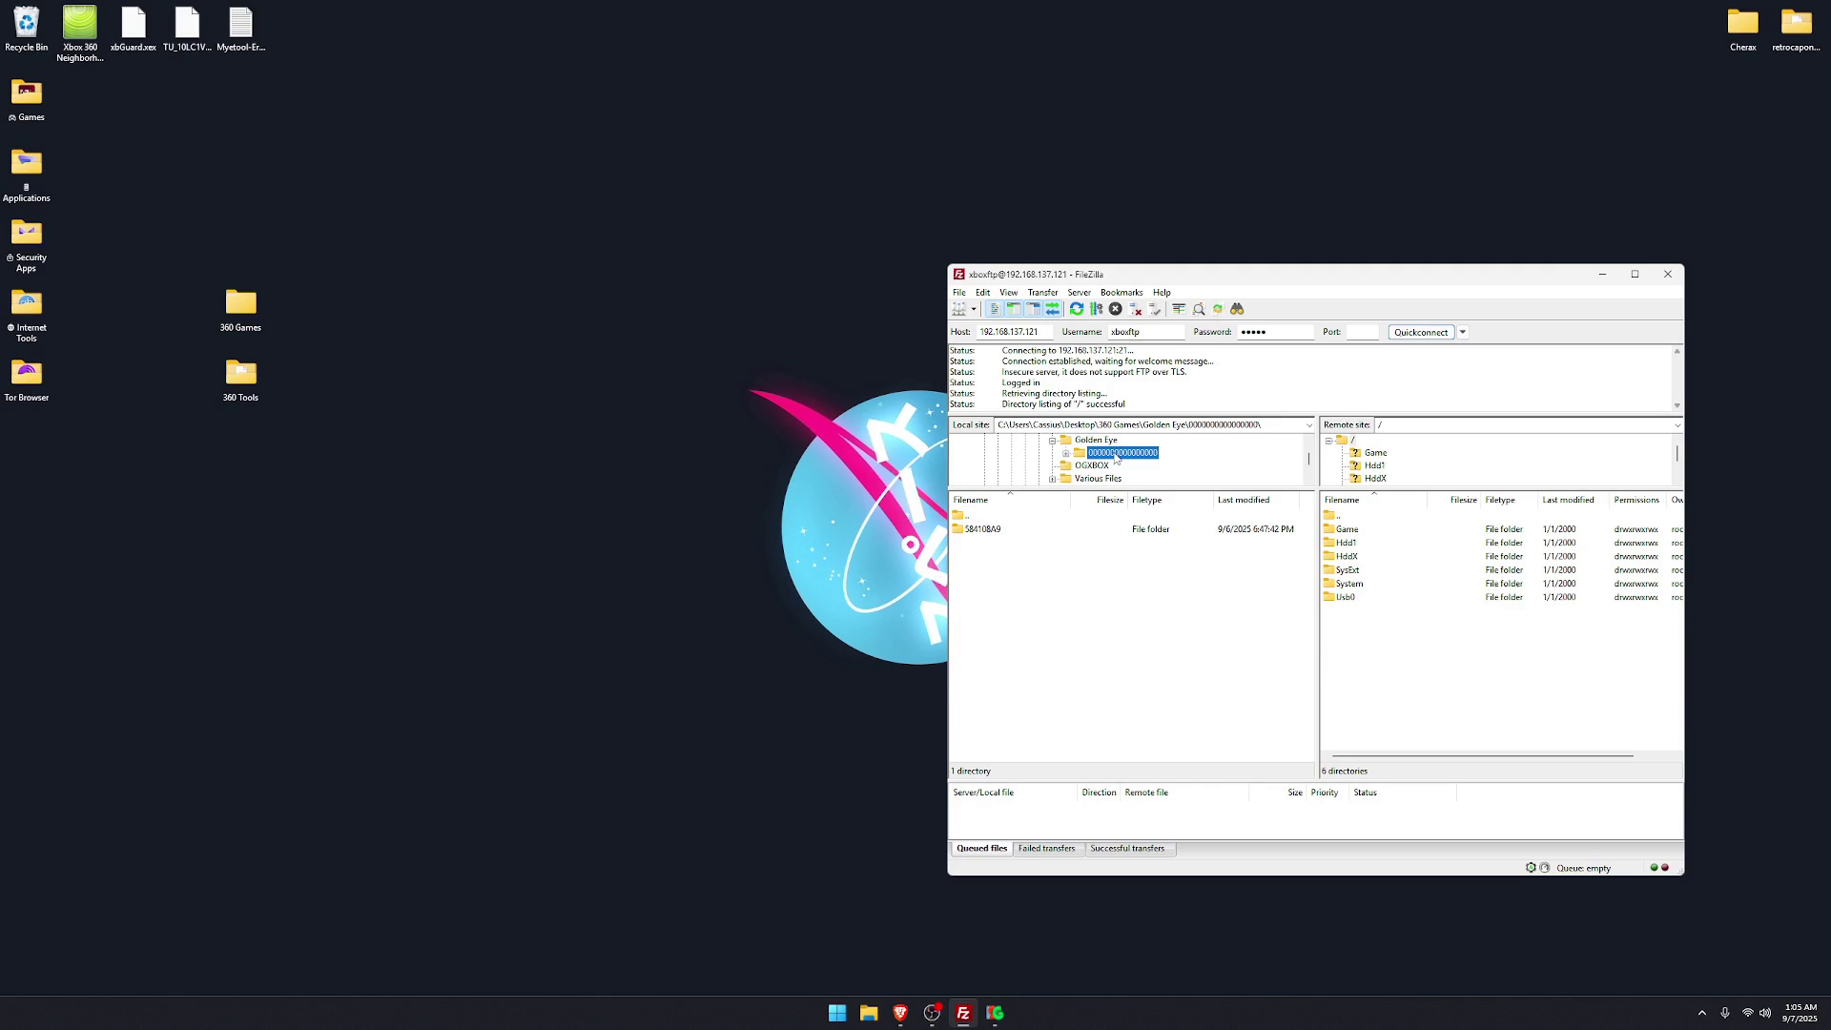
key("Right")
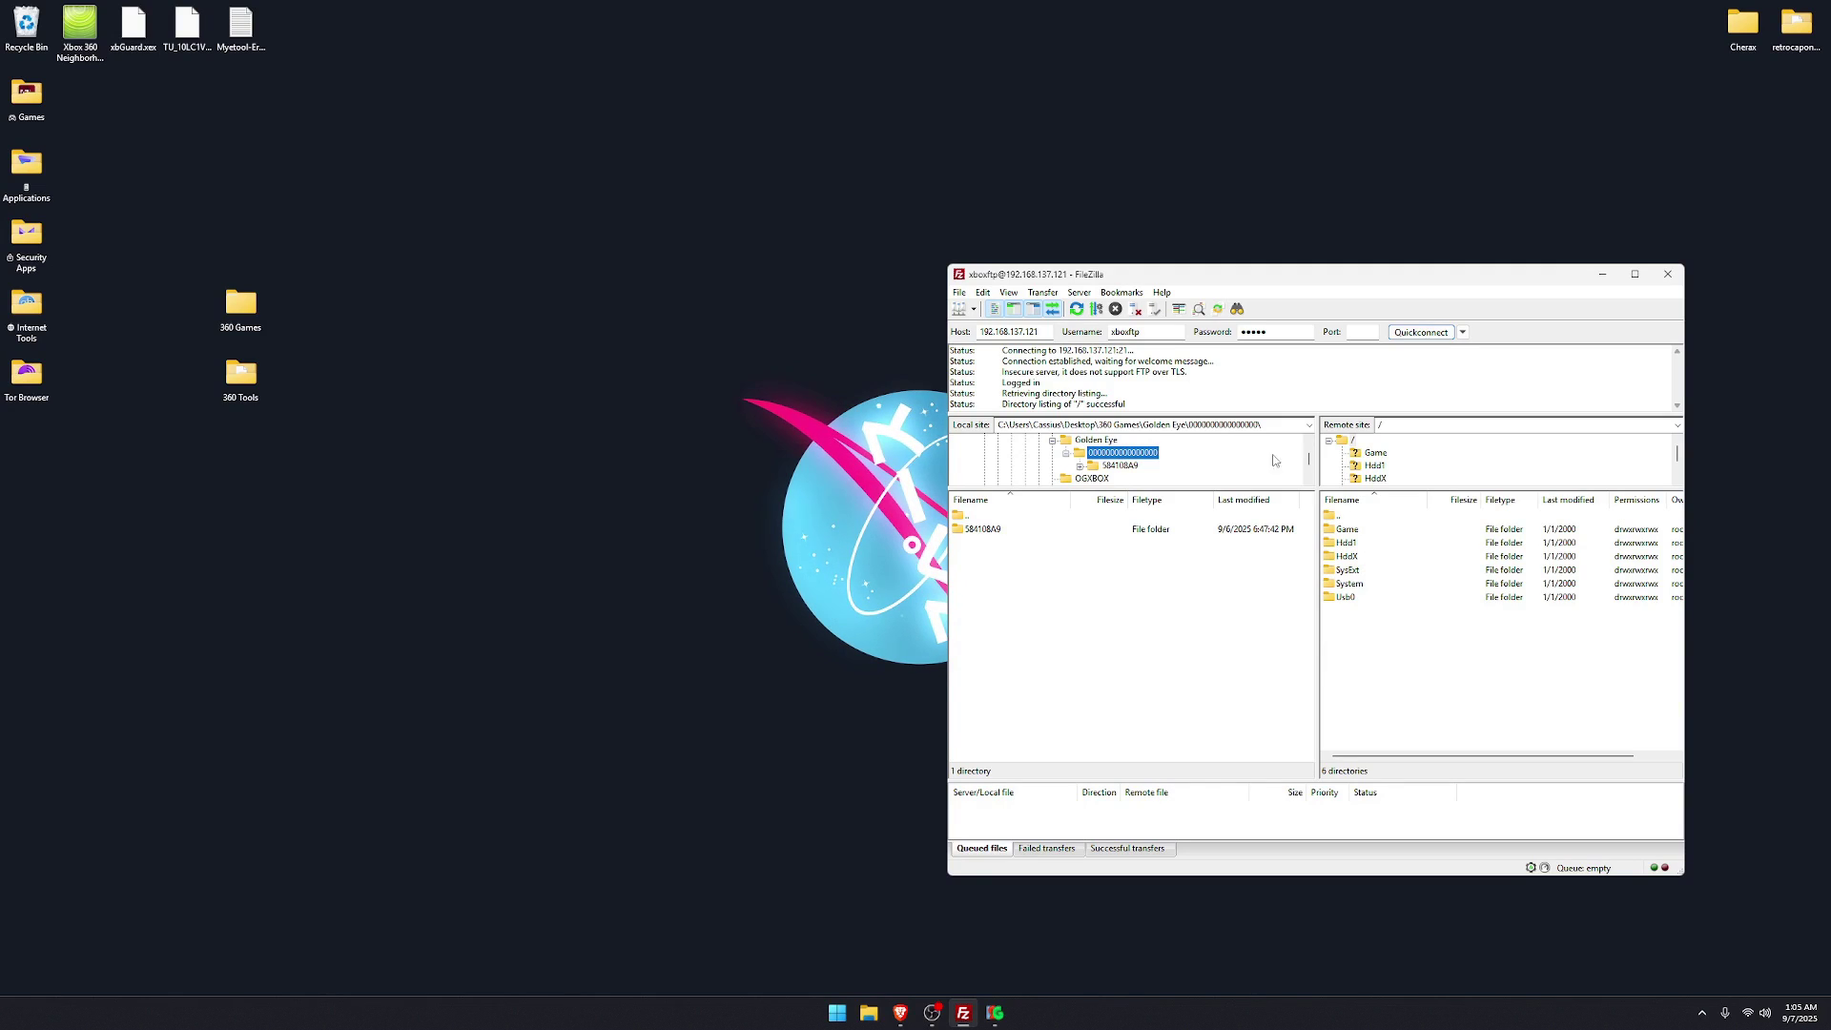
double_click(1377, 543)
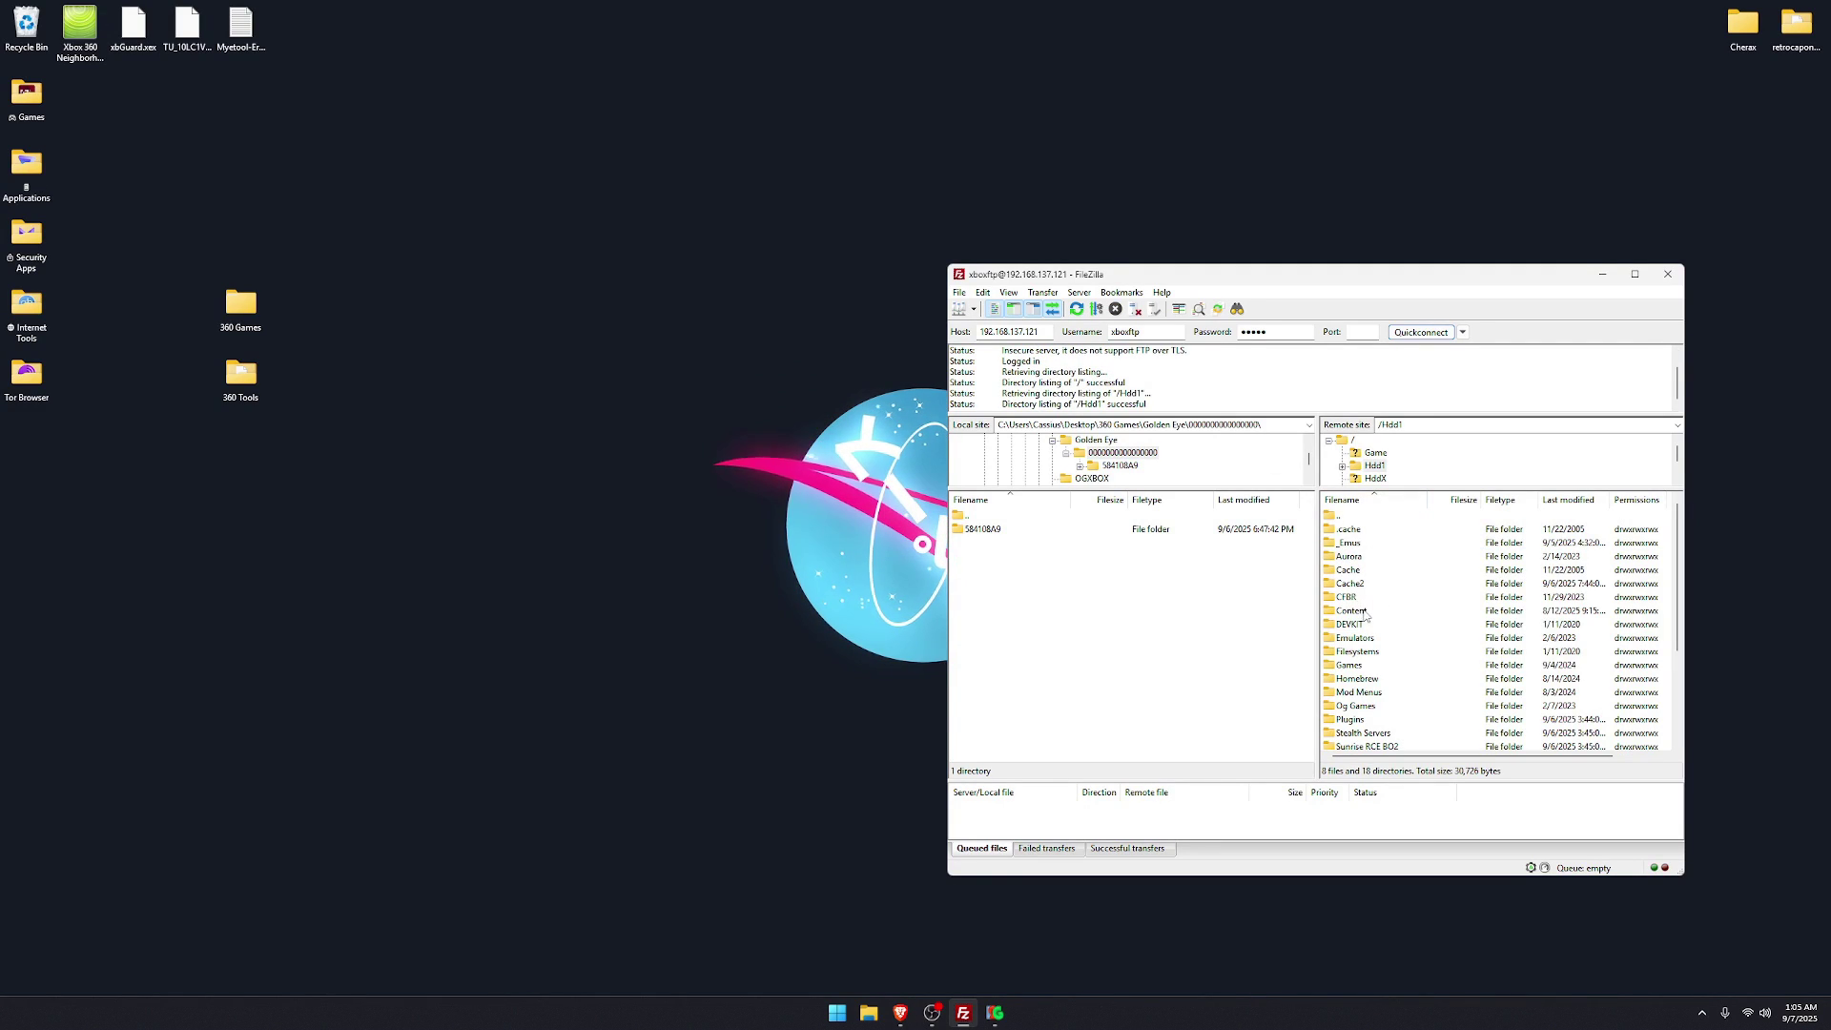
double_click(1365, 615)
double_click(1371, 528)
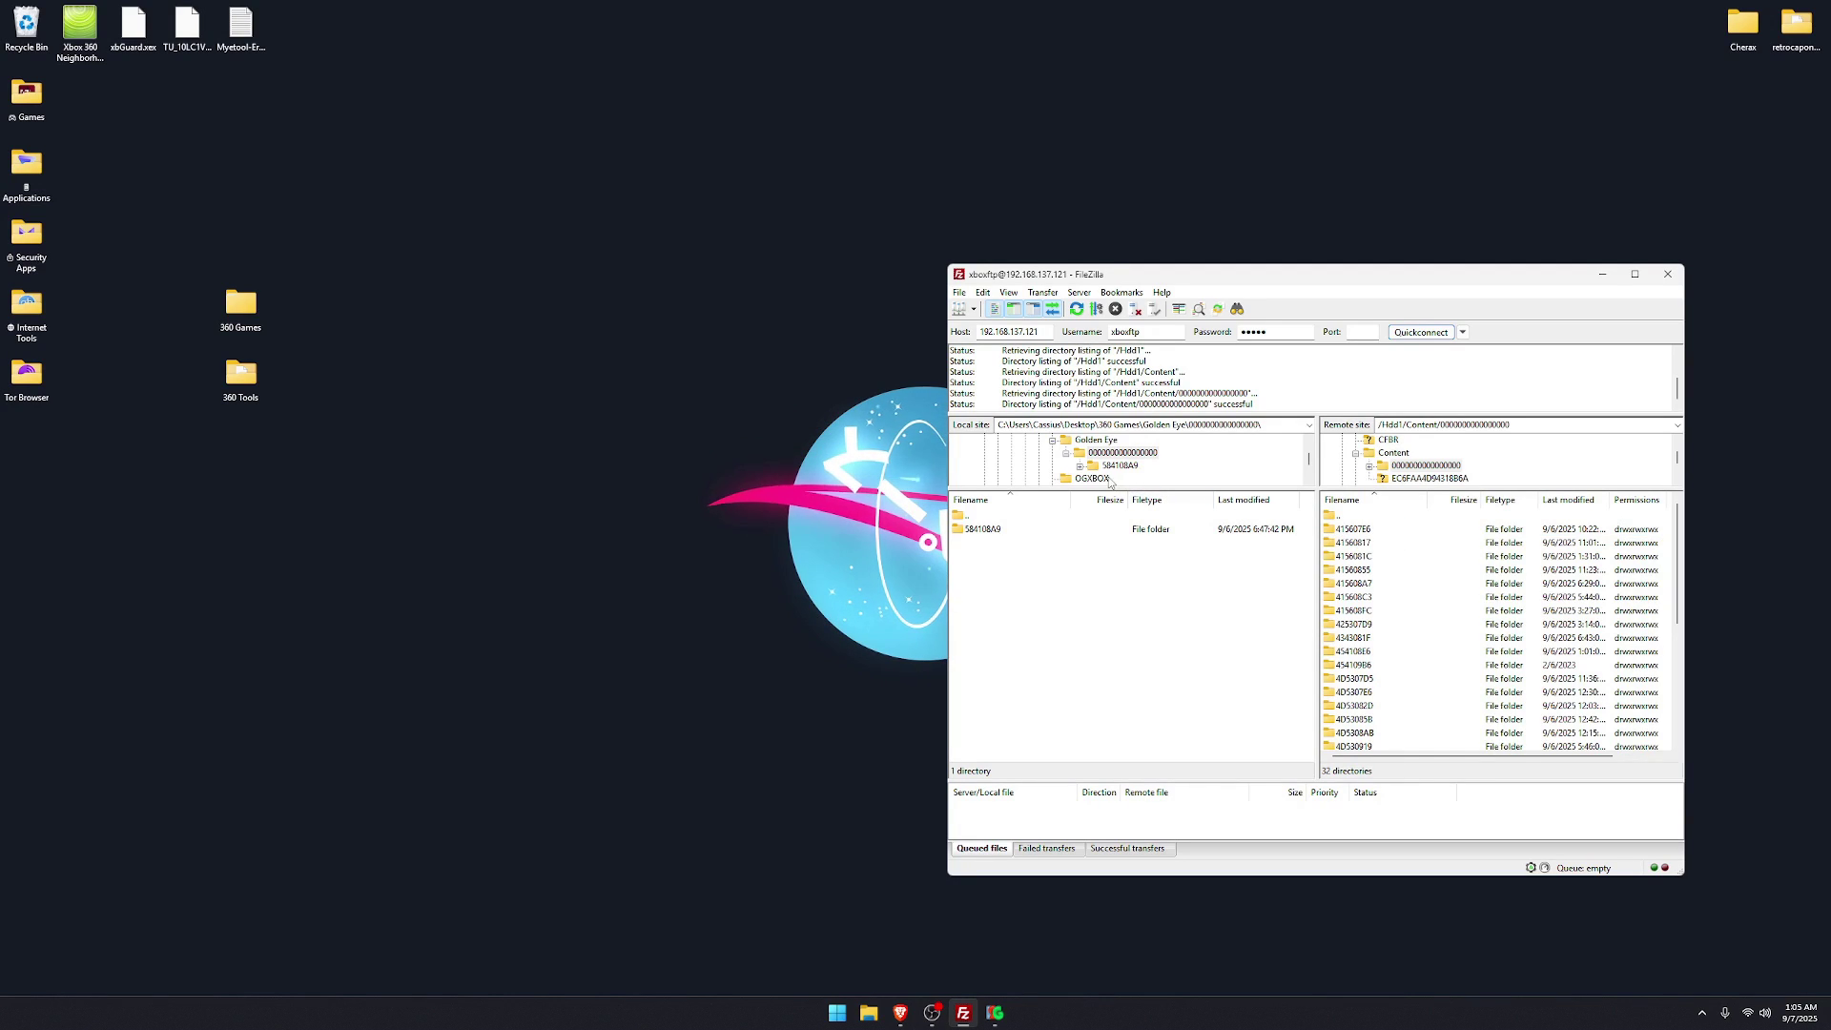
left_click(982, 529)
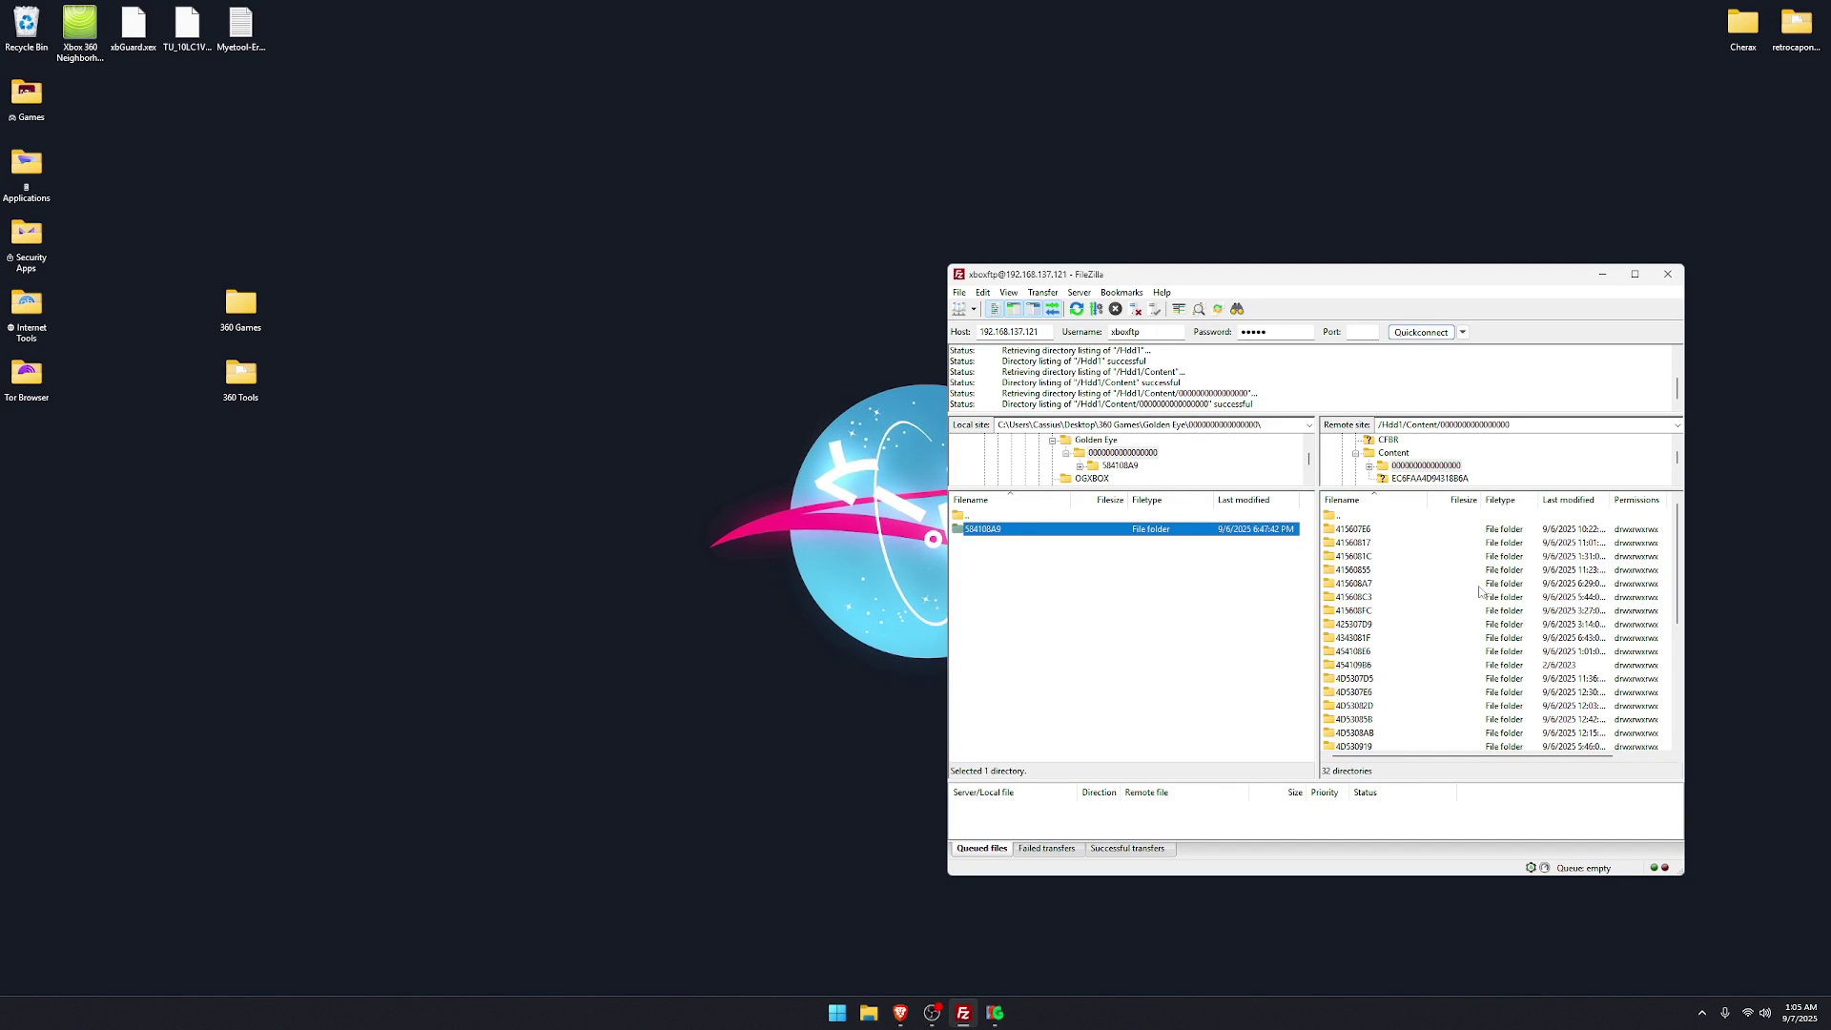
scroll(1422, 633, "down", 5)
left_click_drag(1030, 530, 1370, 750)
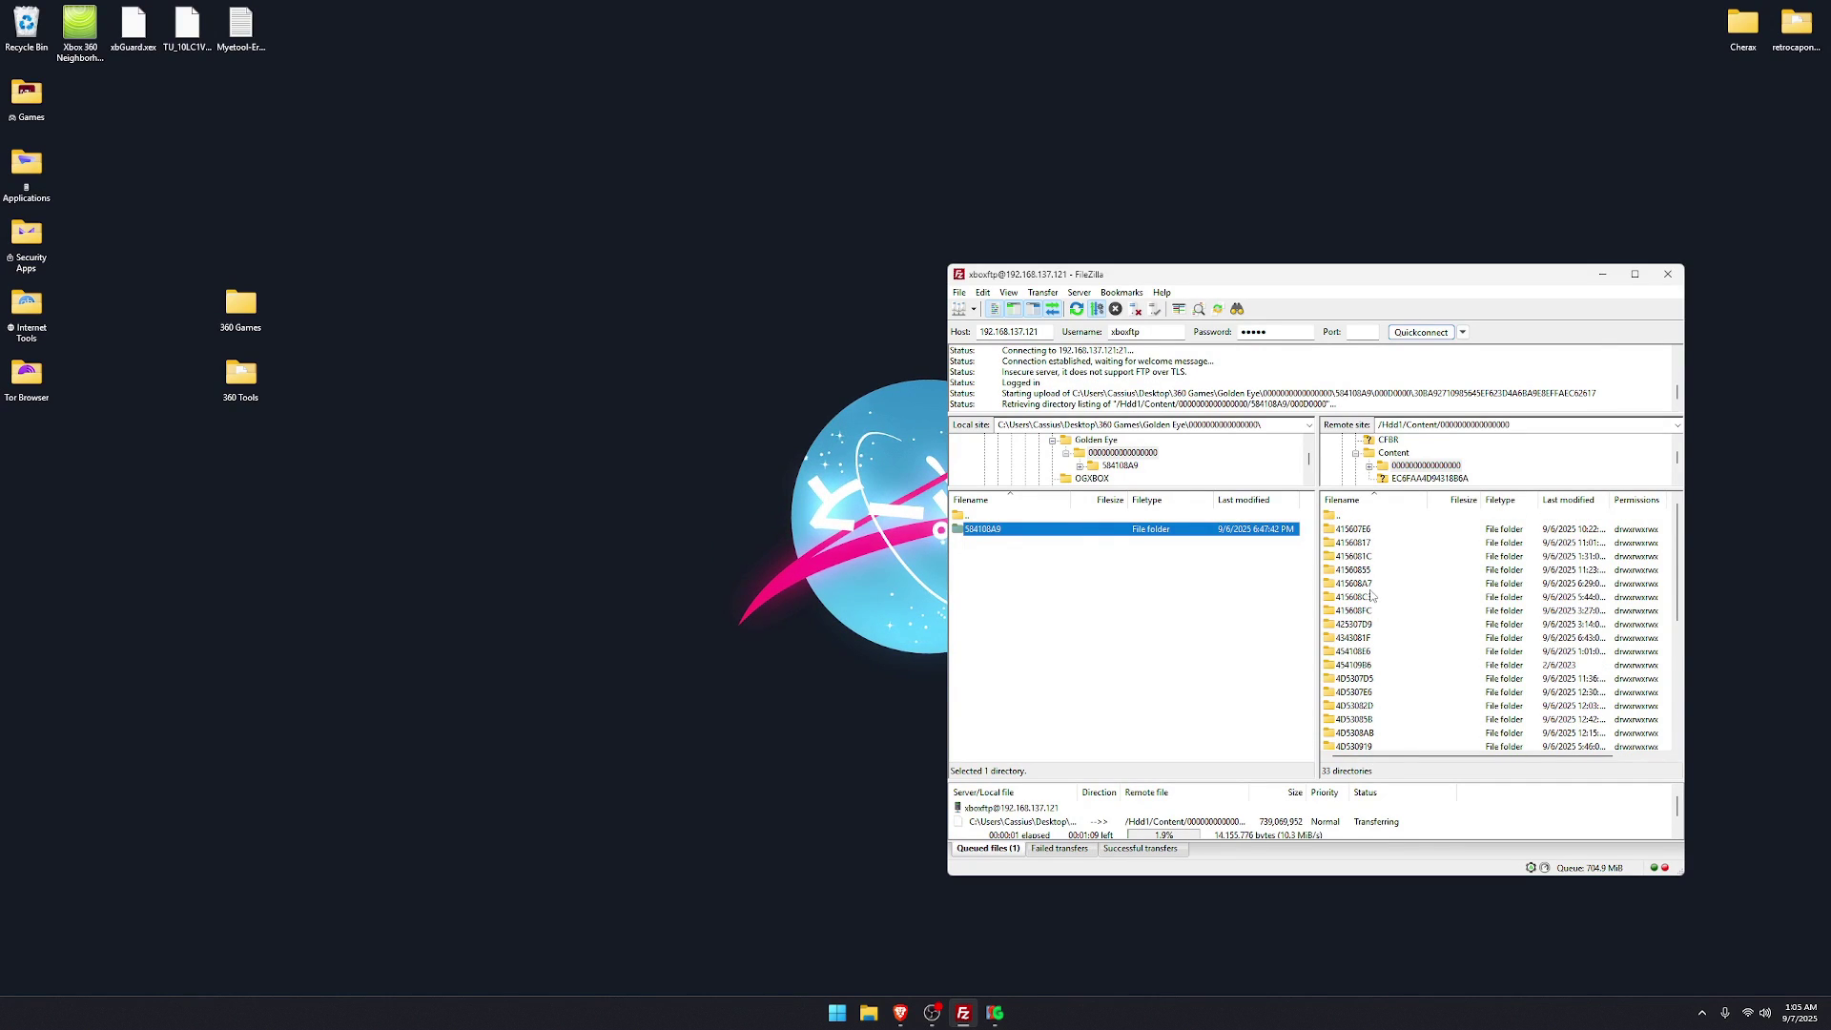
scroll(1380, 575, "down", 5)
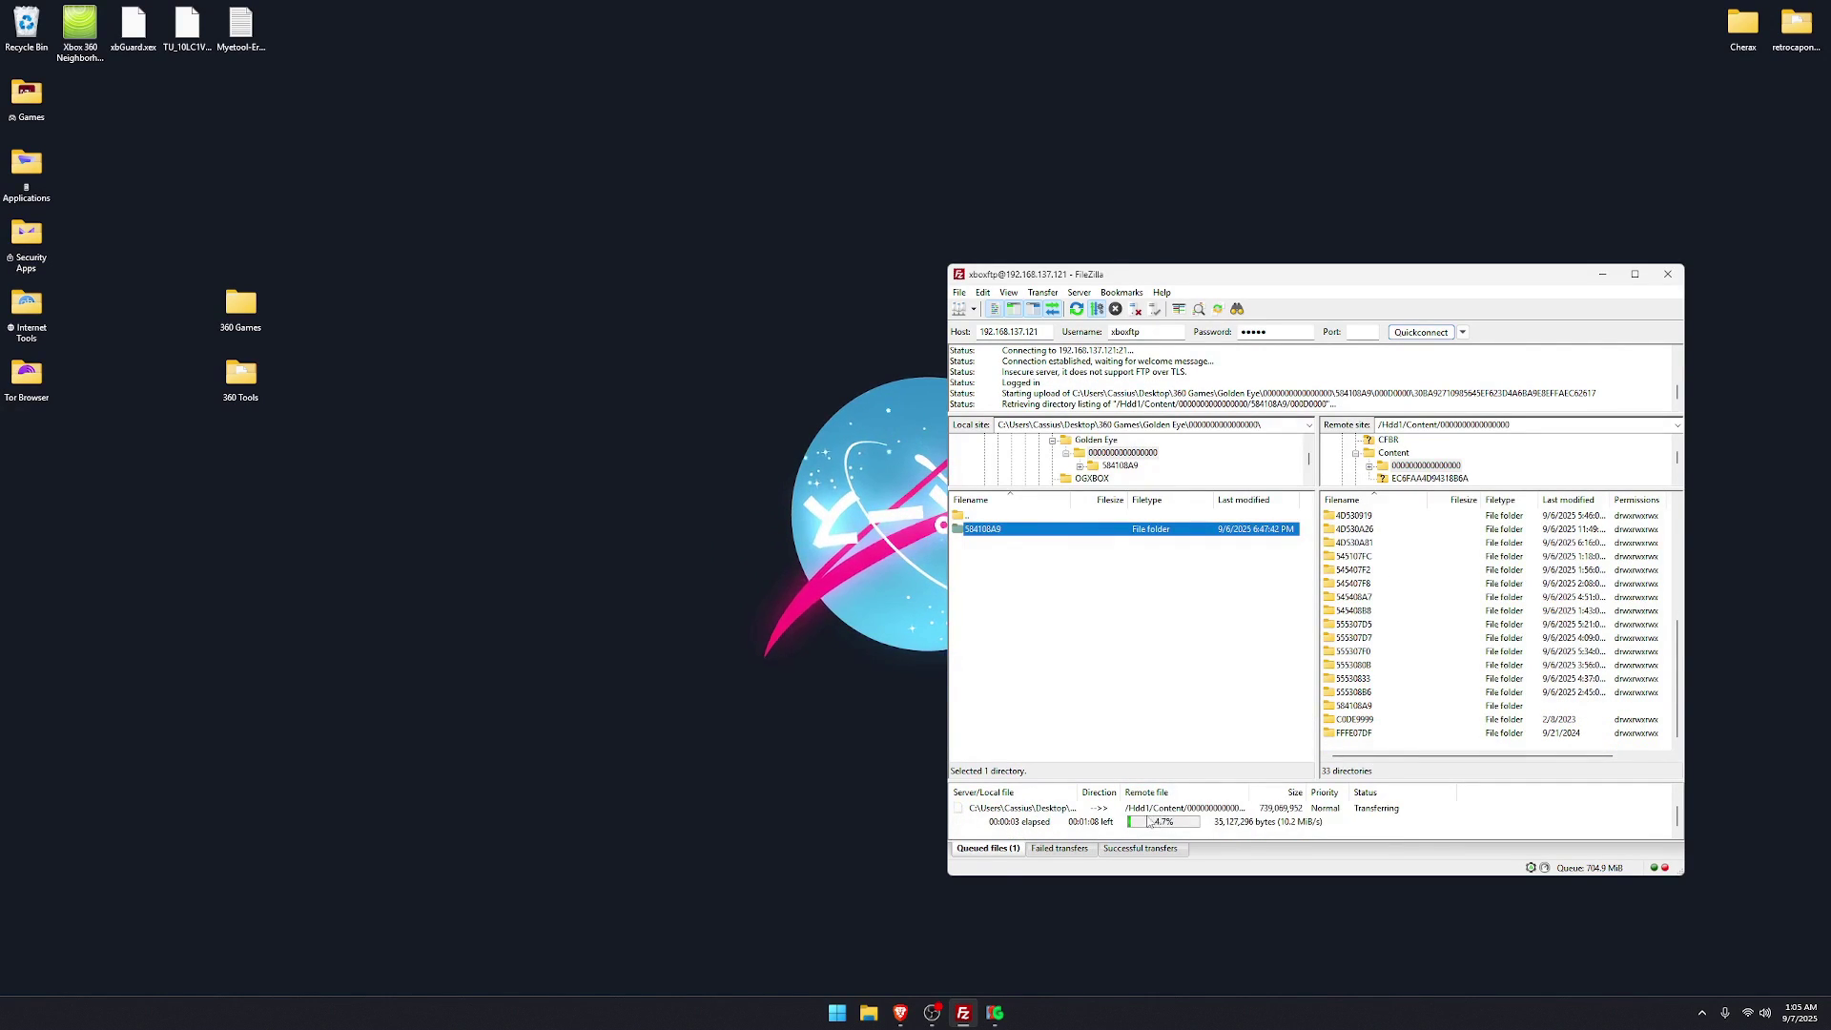
scroll(1078, 821, "down", 1)
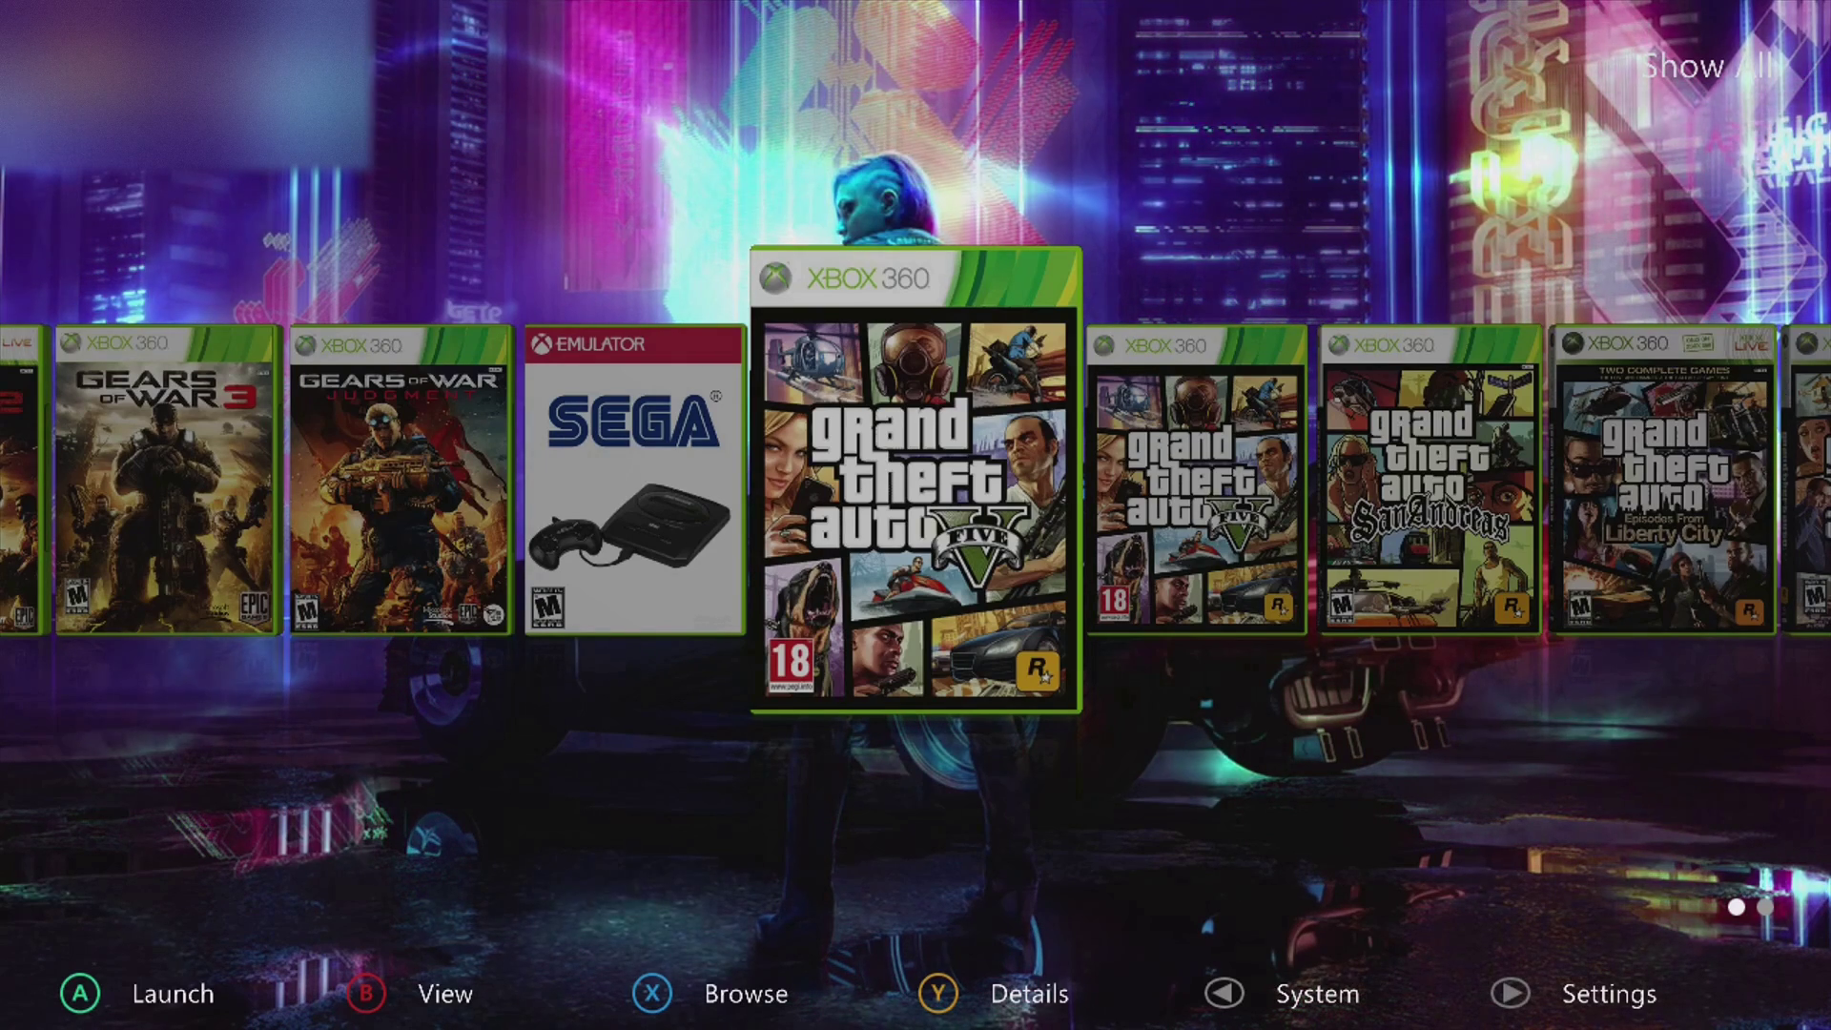
key("BackSpace")
key("Return")
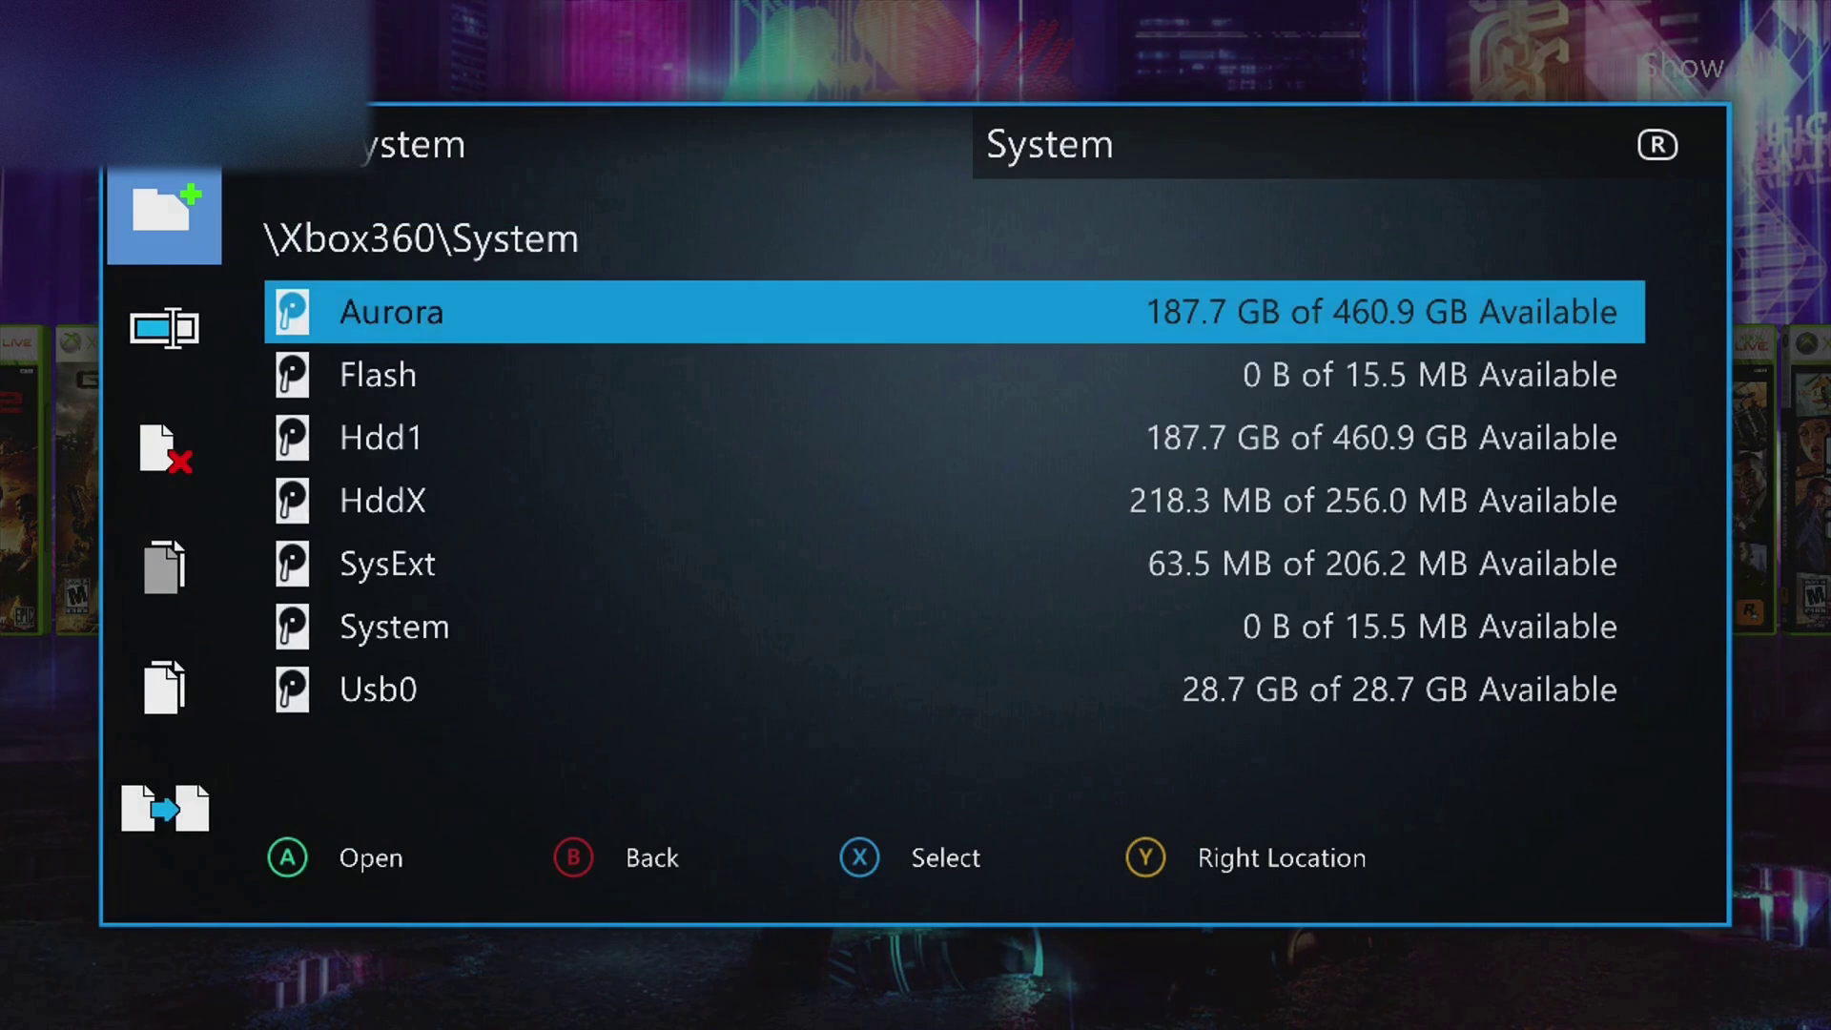
key("Down")
key("Down")
key("Return")
key("Down")
key("Down")
key("Down")
key("Down")
key("Down")
key("Down")
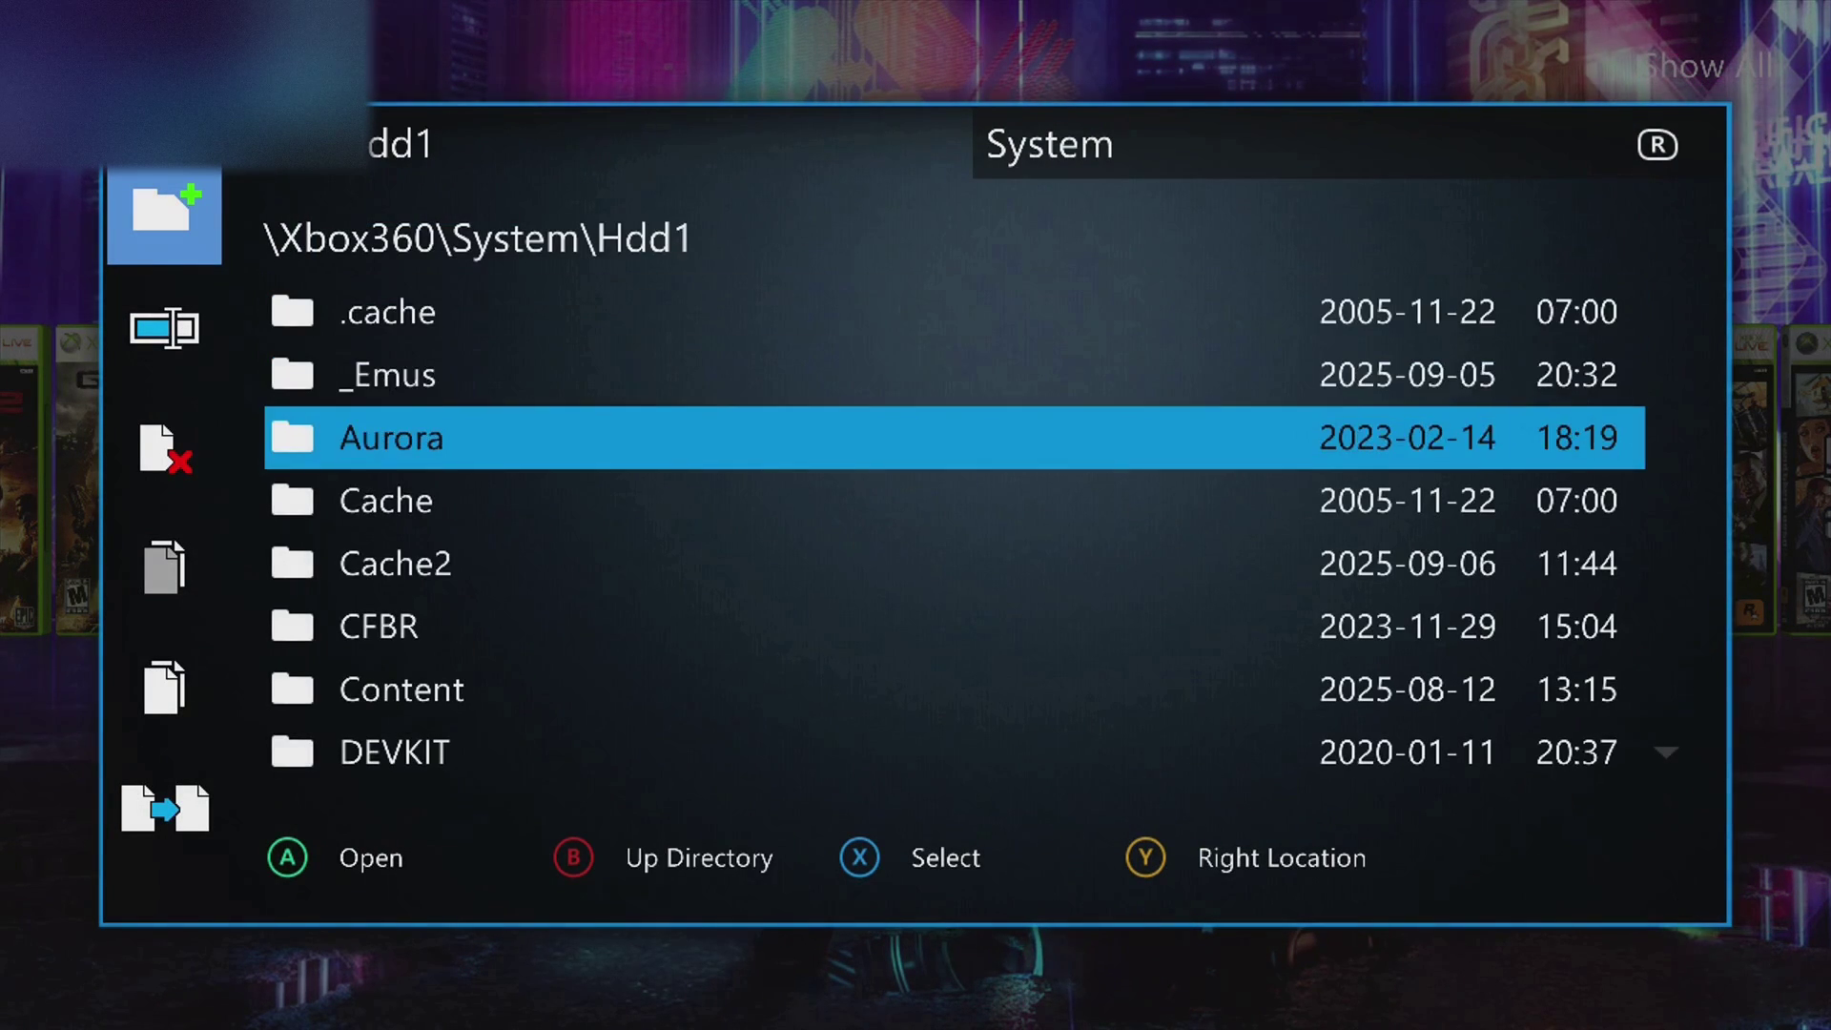
key("Return")
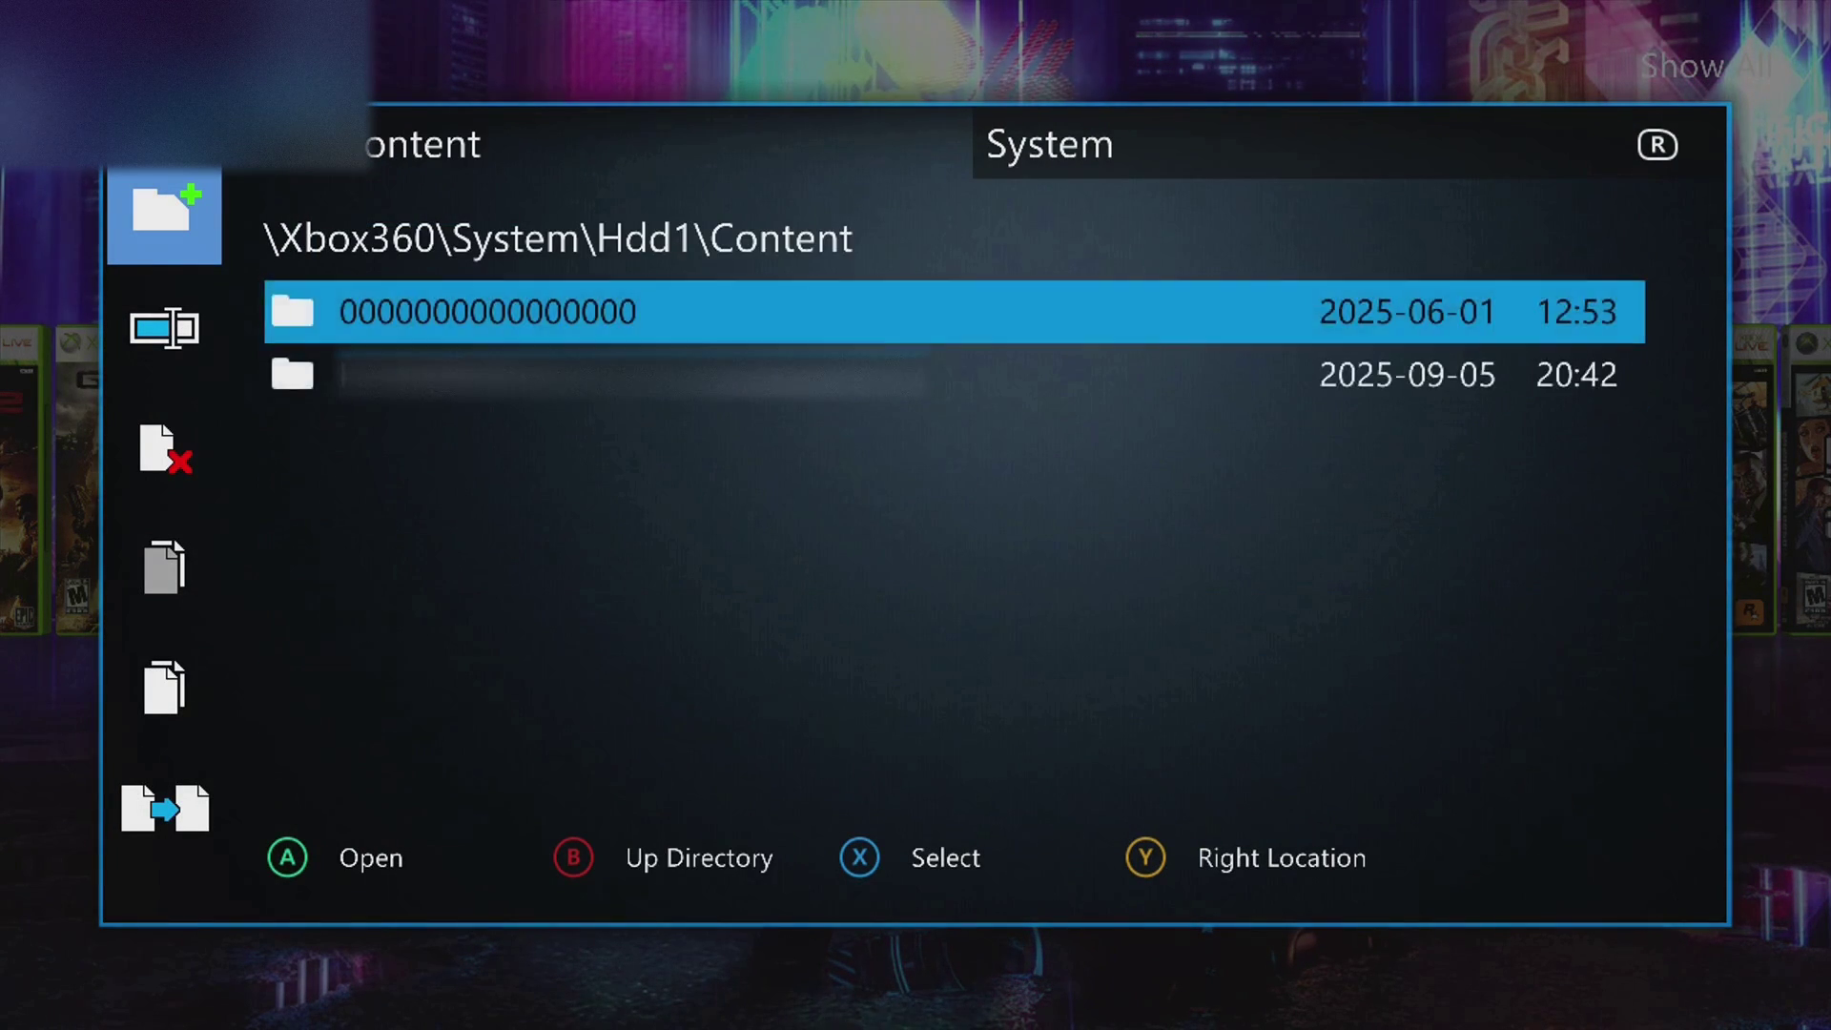
key("Return")
Open the 584108A9 GoldenEye 007 Remastered folder to confirm its 704.8 MB file, then exit to the library.
key("Down")
key("Down")
key("Down")
key("Down")
key("Down")
key("Down")
key("Down")
key("Down")
key("Down")
key("Down")
key("Down")
key("Down")
key("Down")
key("Down")
key("Down")
key("Down")
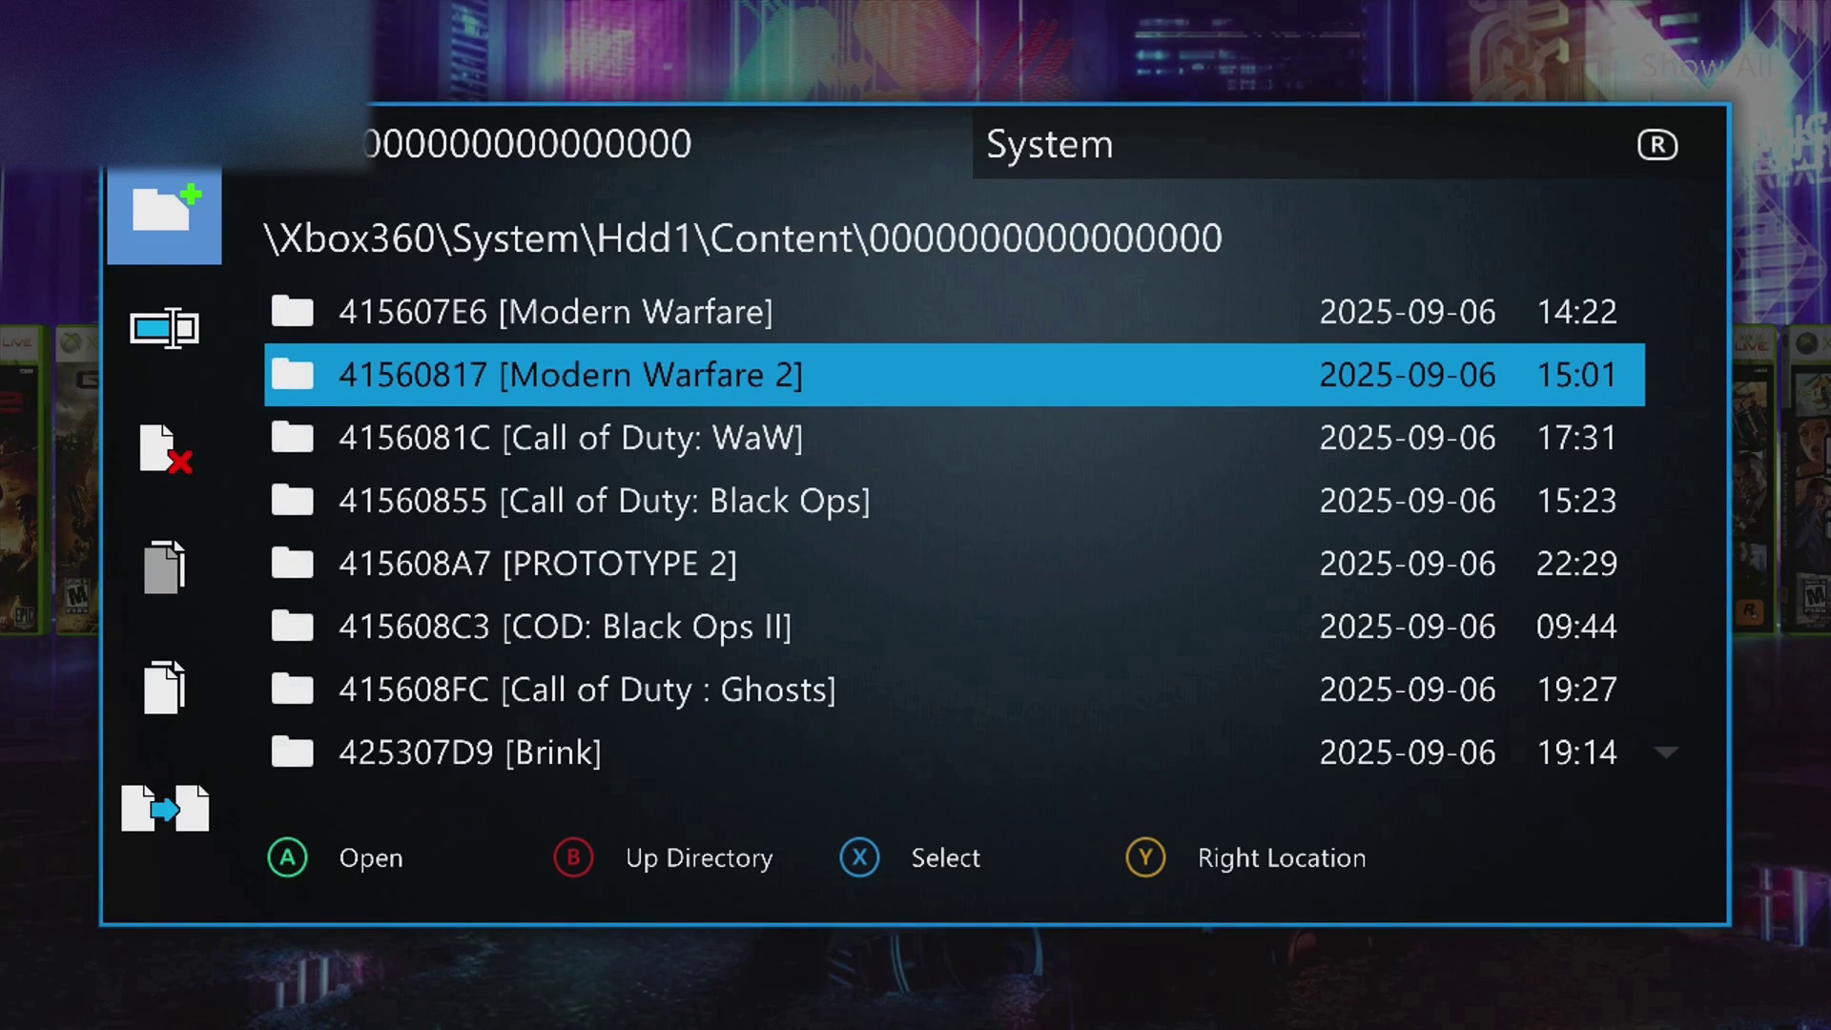
key("Down")
key("Down")
key("Down")
key("Down")
key("Down")
key("Down")
key("Down")
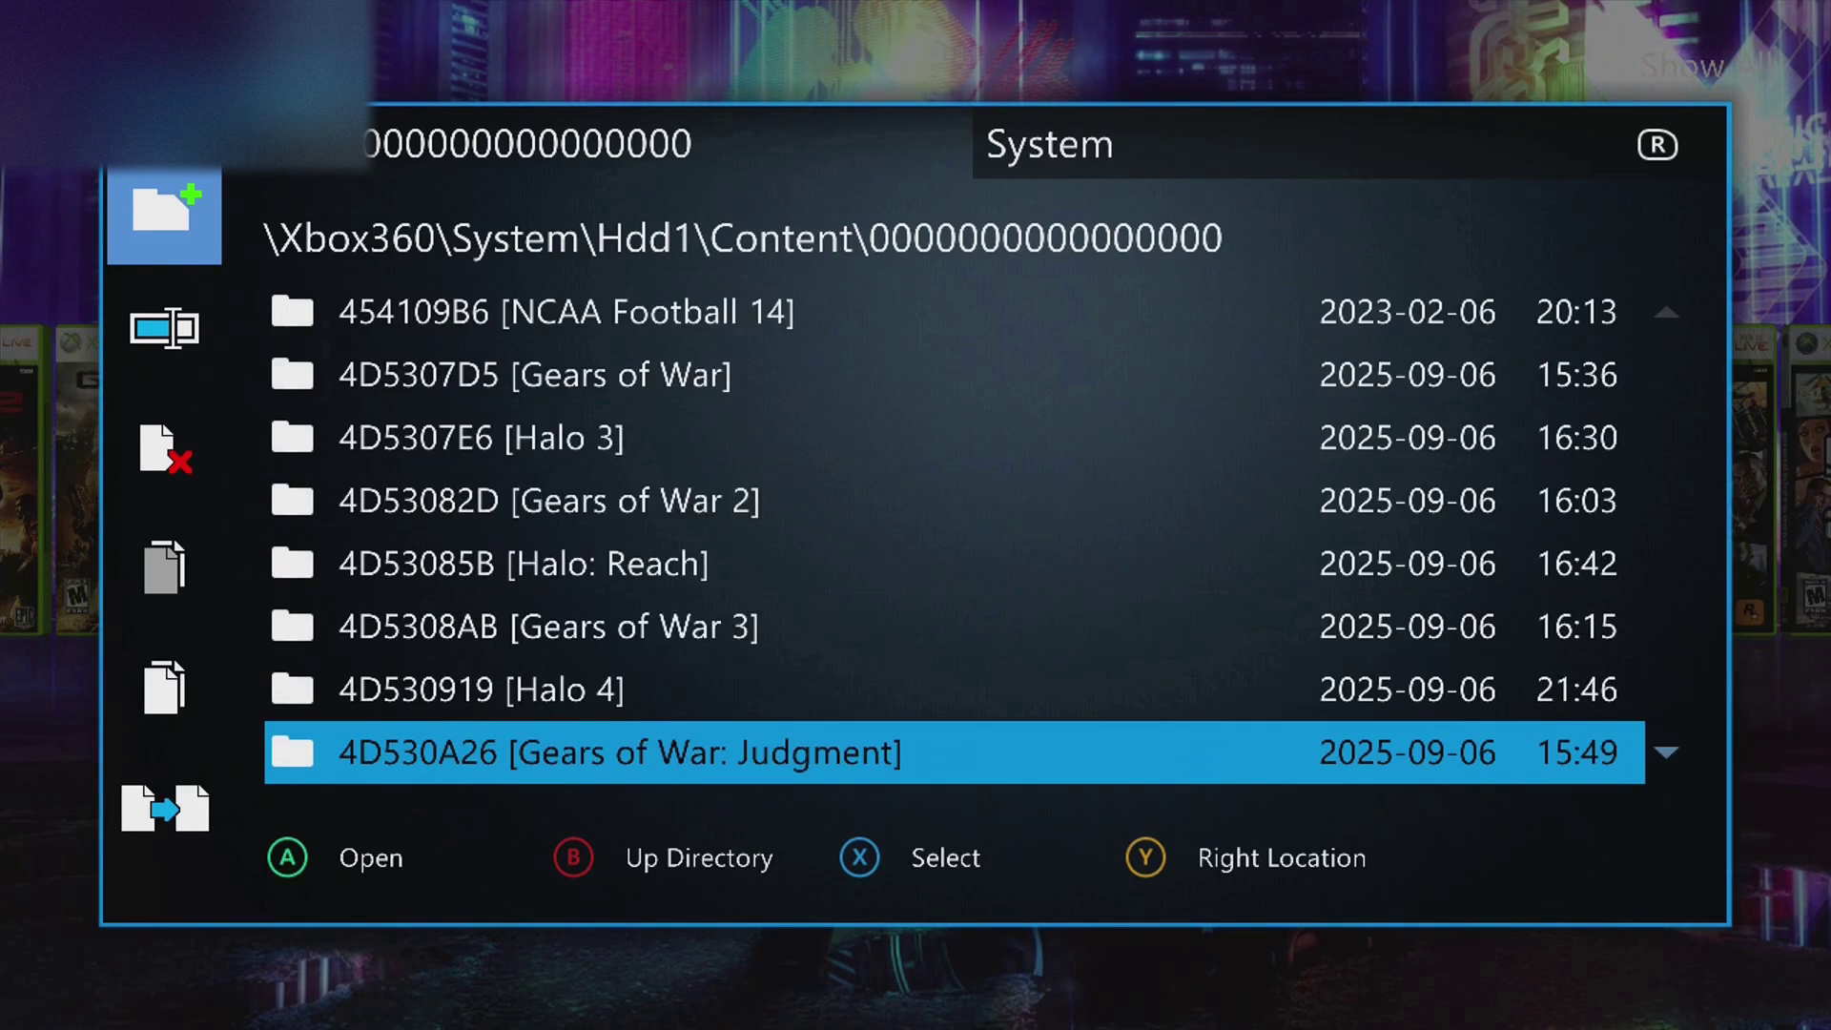
key("Down")
key("Down")
key("Down")
key("Down")
key("Down")
key("Down")
key("Down")
key("Down")
key("Down")
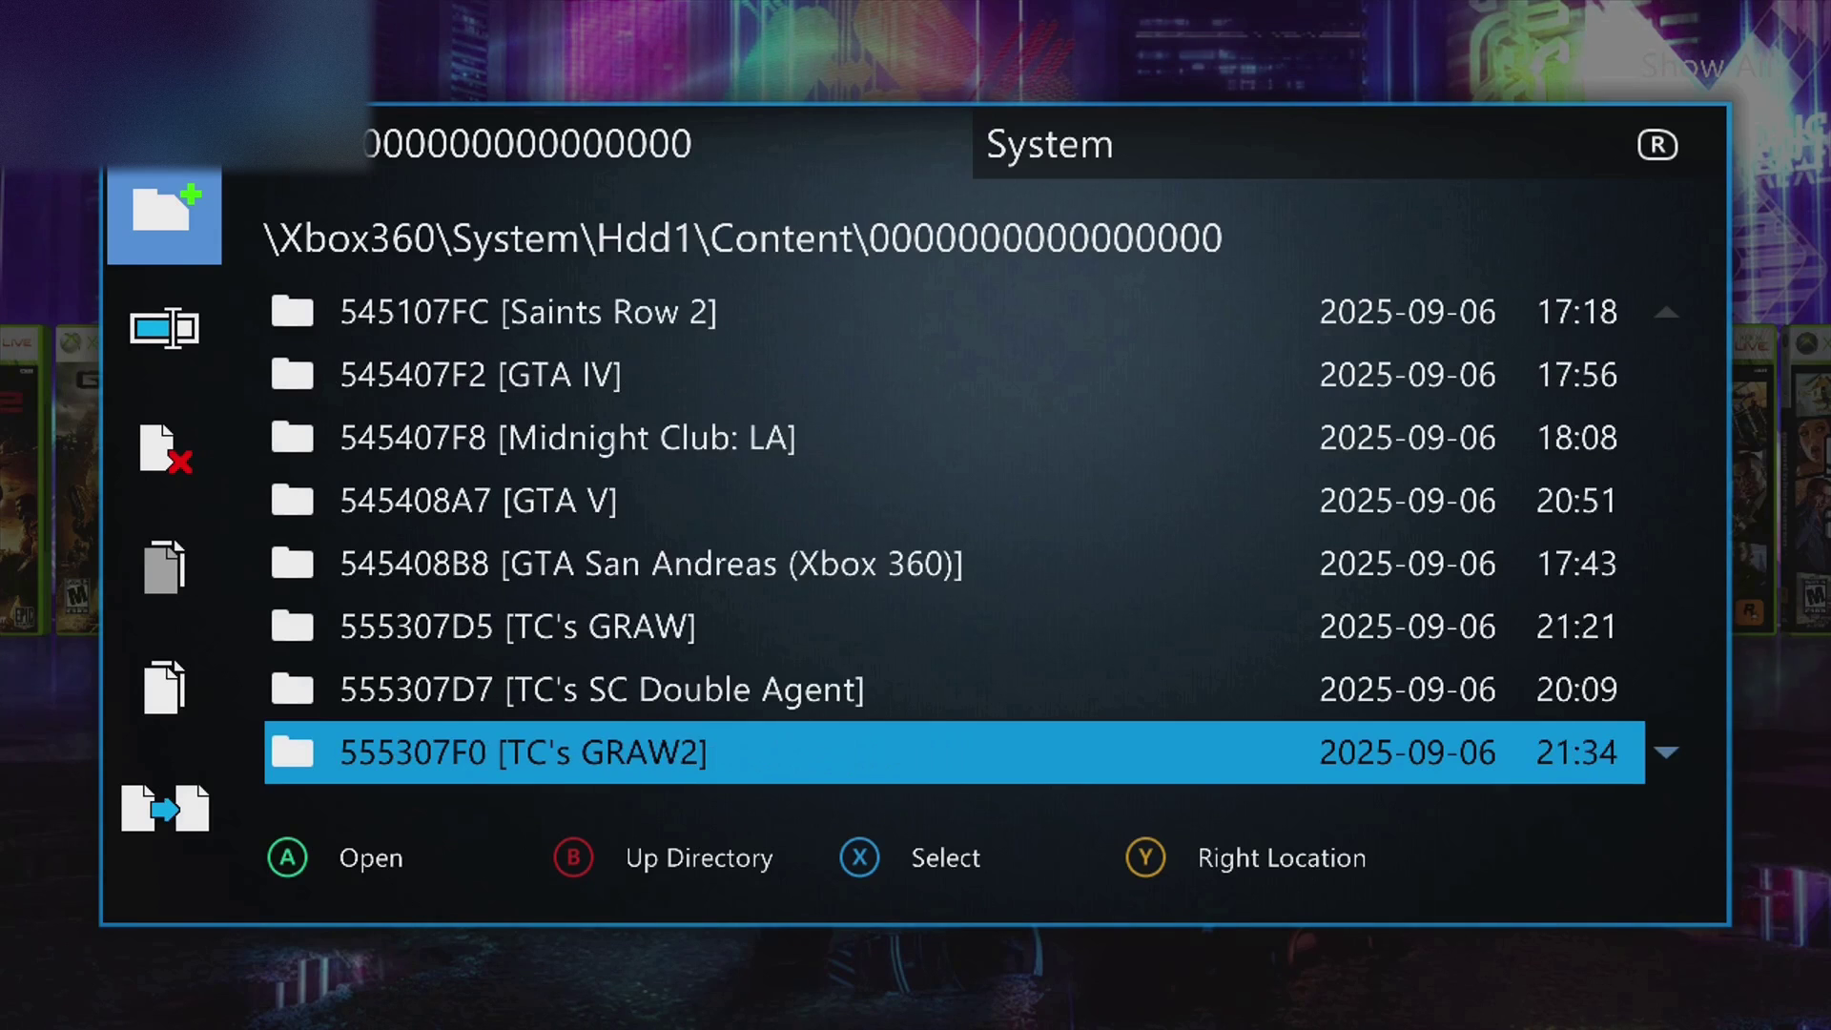
key("Up")
key("Up")
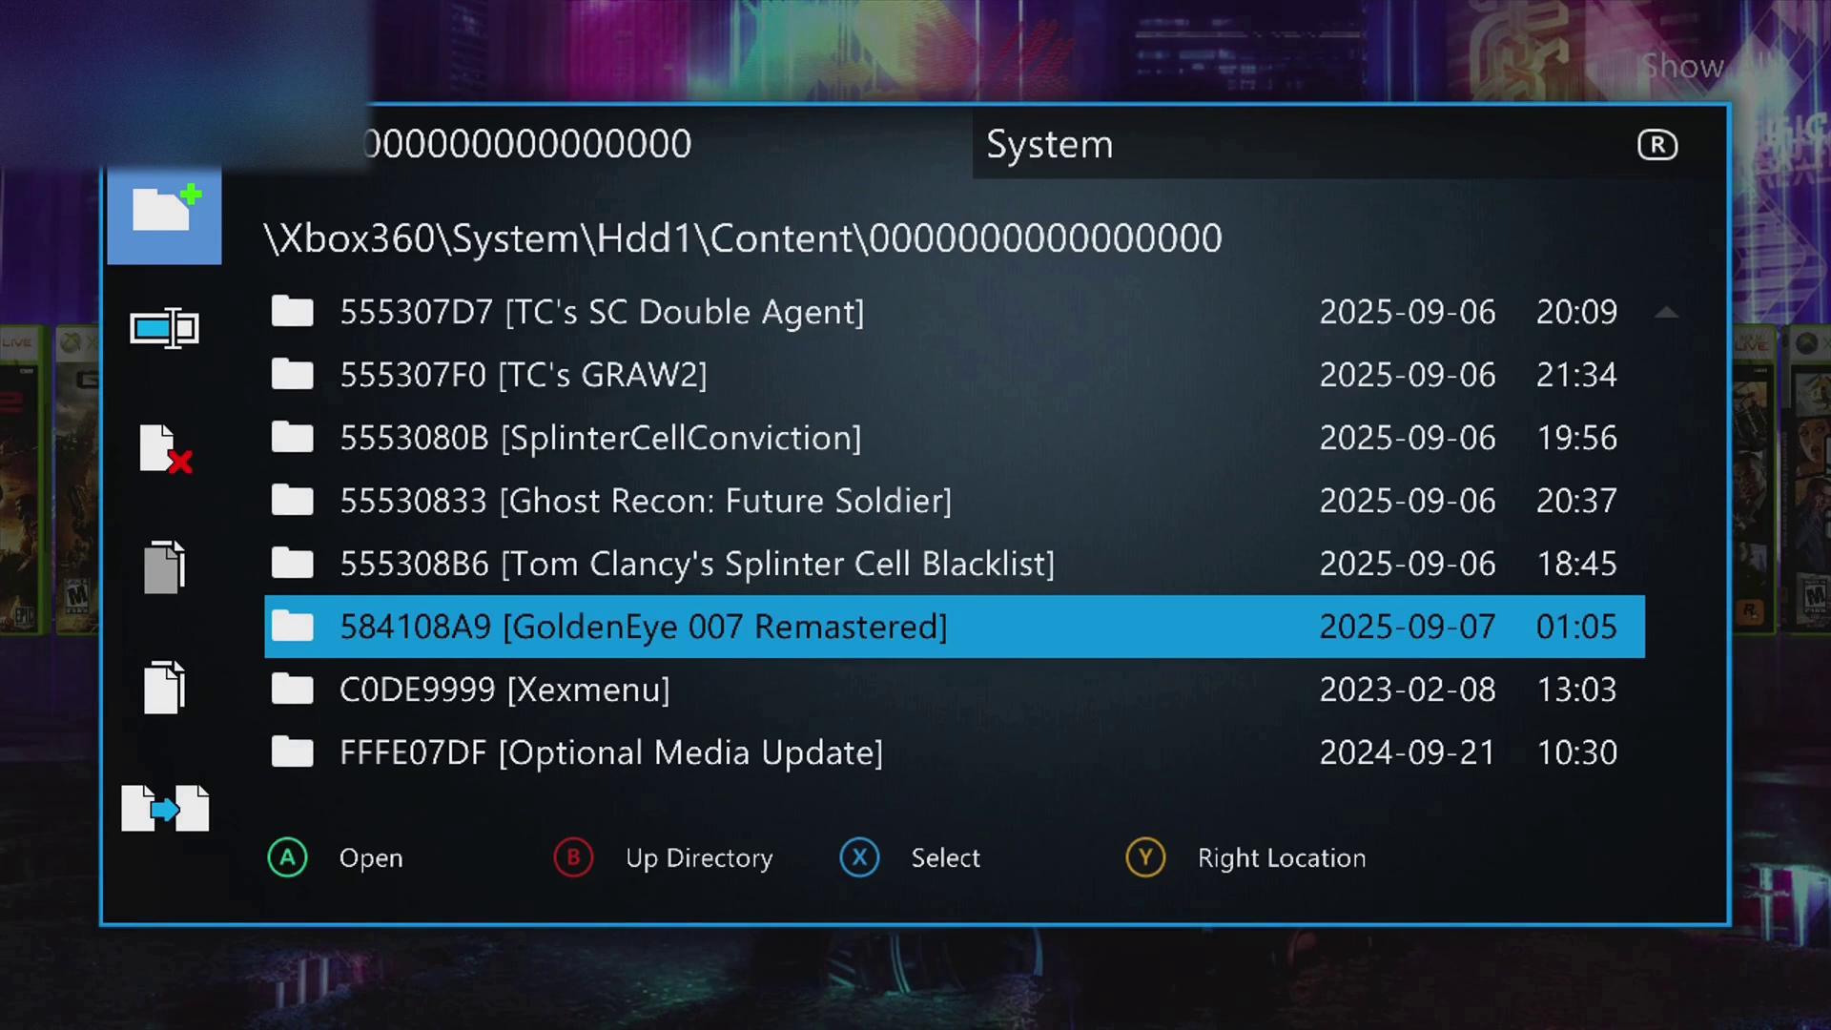
key("Return")
key("Return")
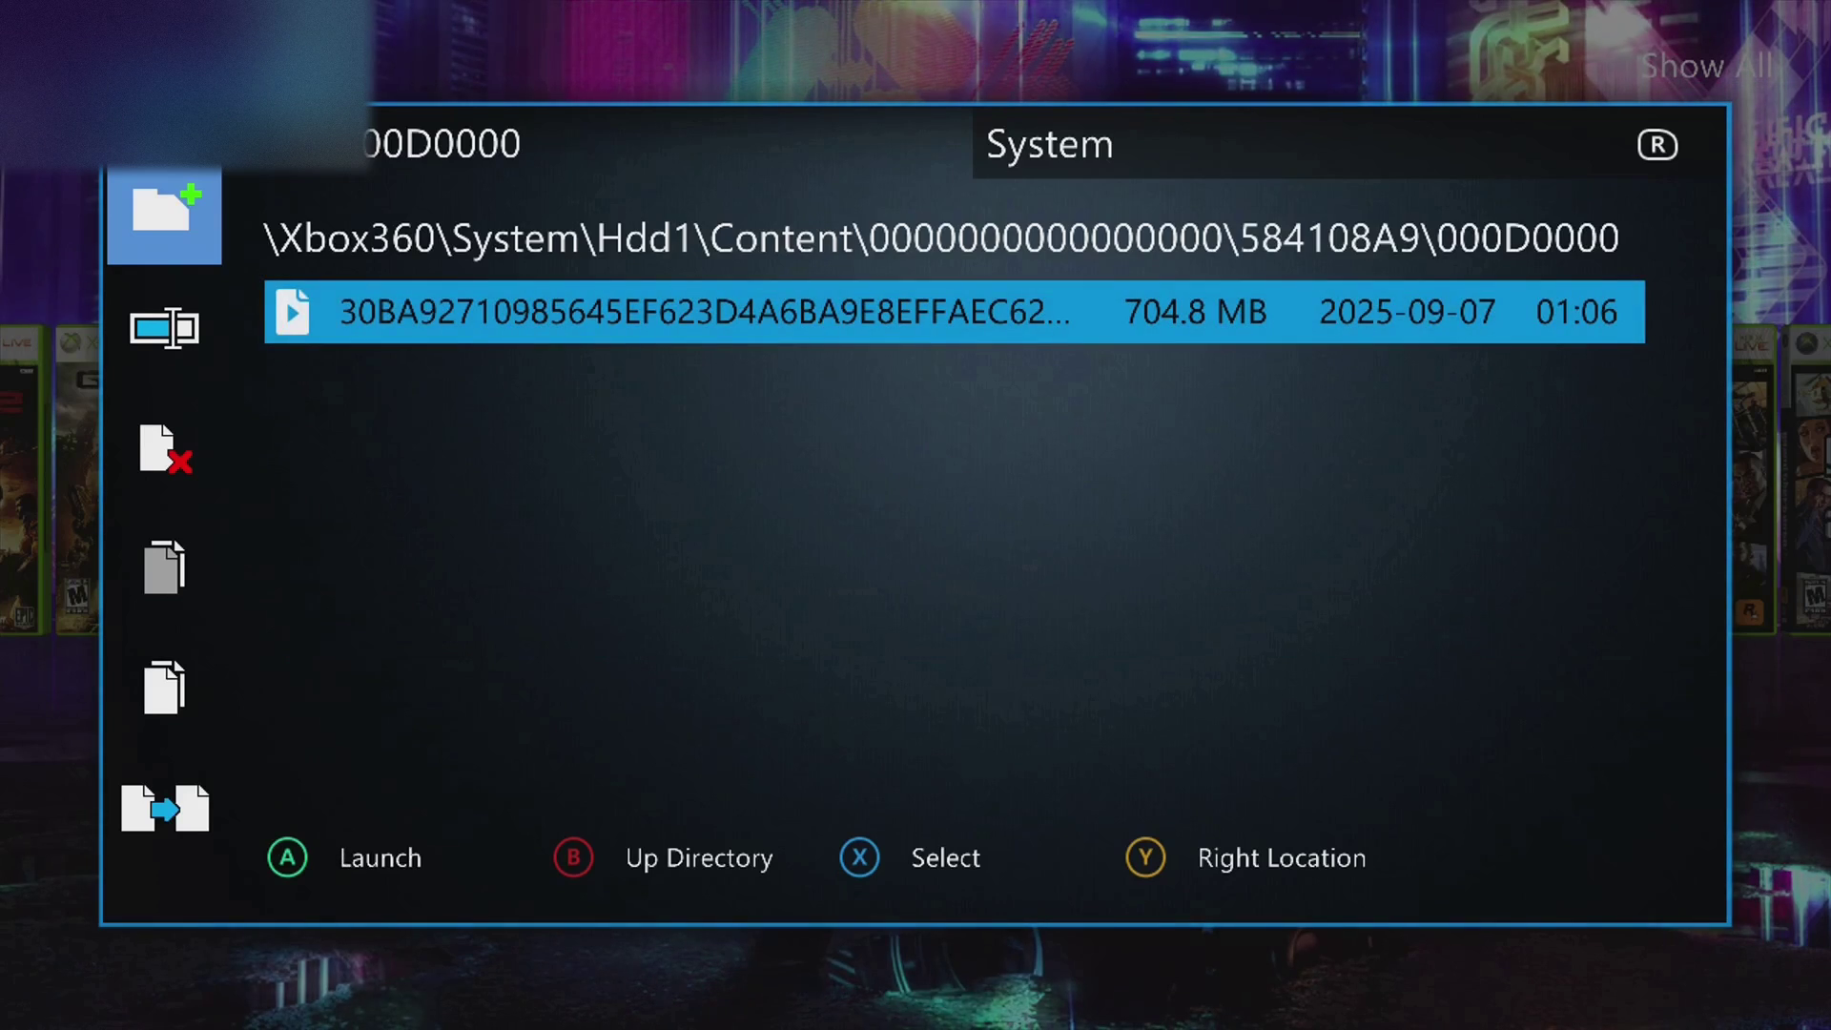
key("BackSpace")
key("BackSpace")
key("BackSpace")
key("BackSpace")
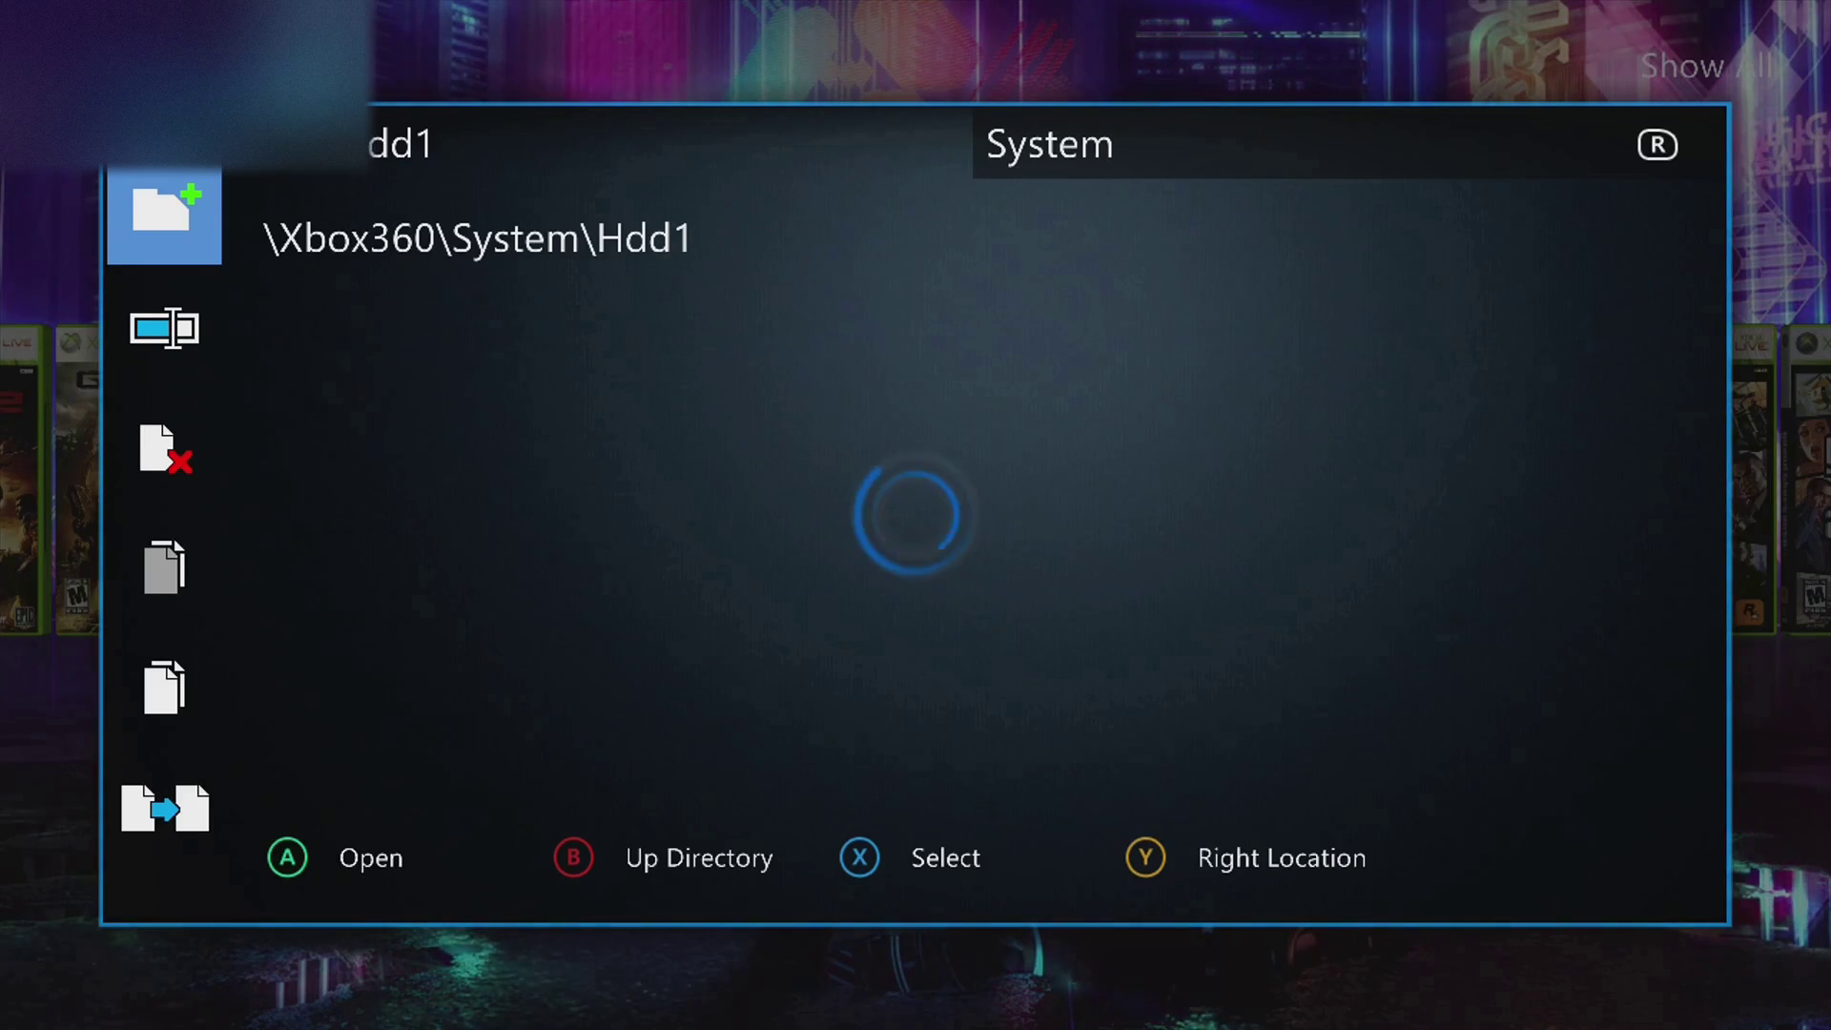
key("BackSpace")
key("BackSpace")
key("BackSpace")
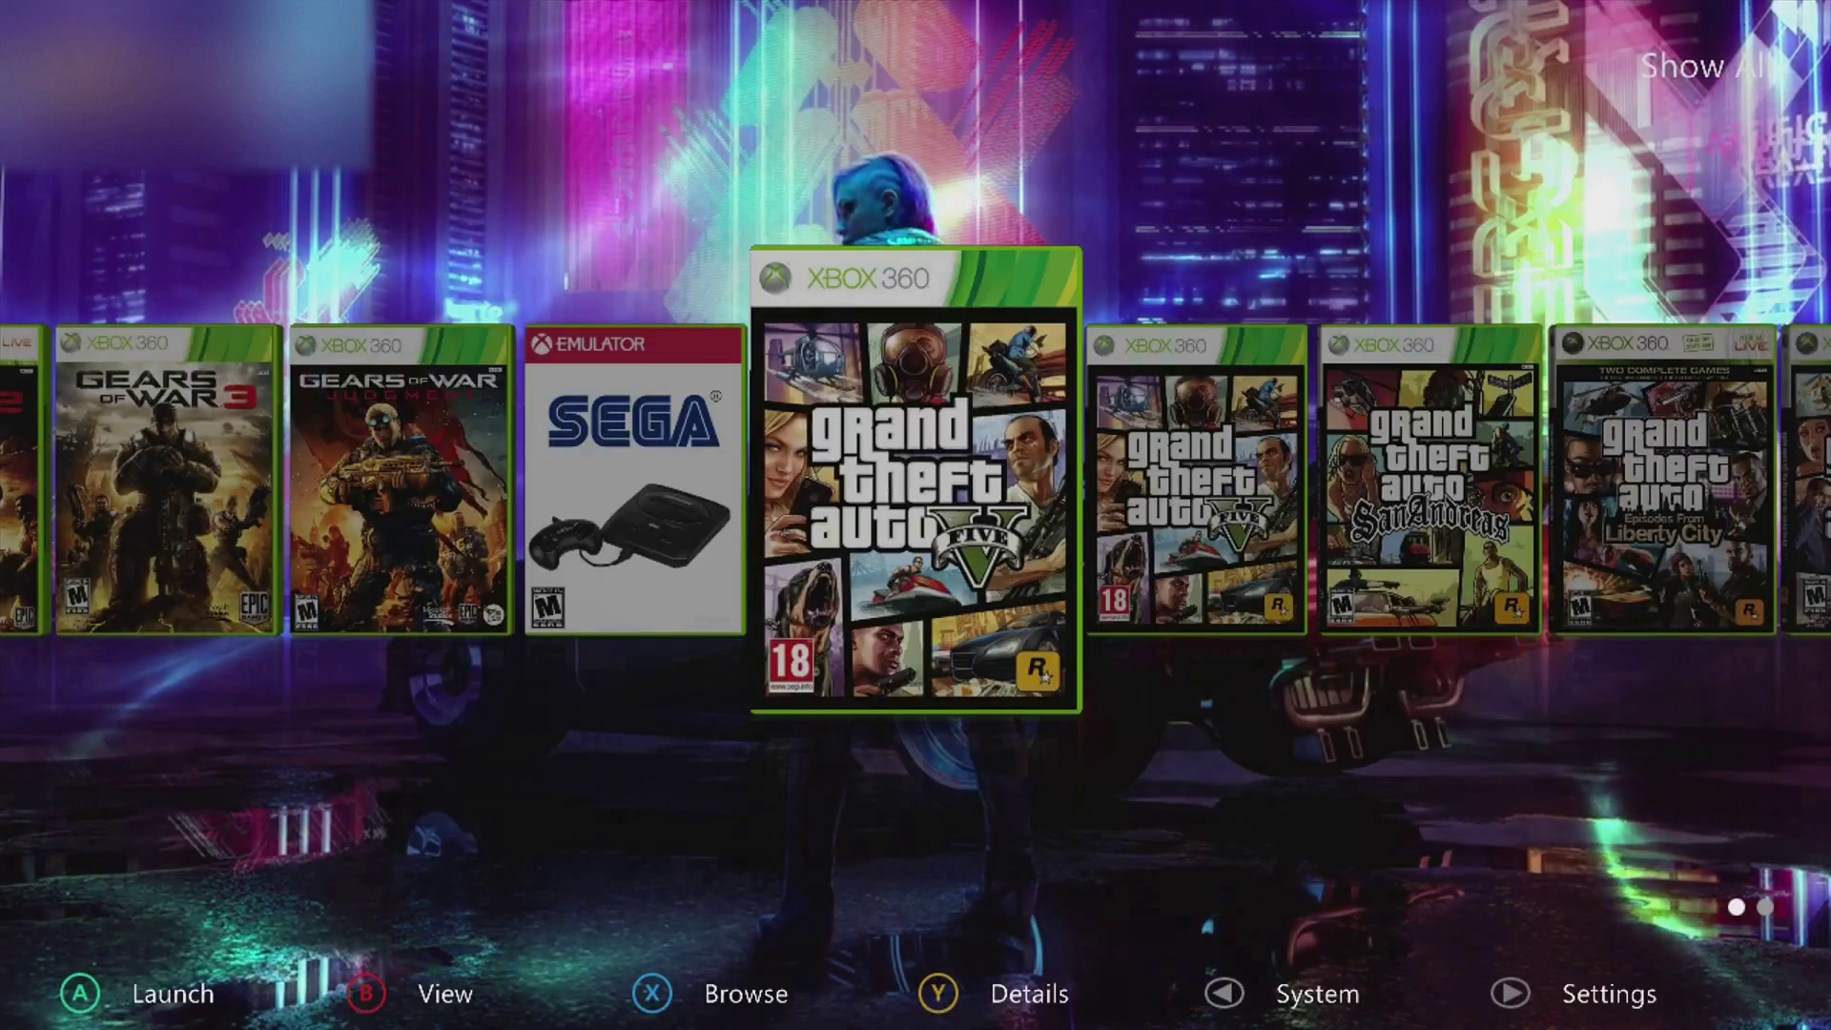
Run Scan Now on the content paths in Aurora's Content settings.
key("Return")
key("Left")
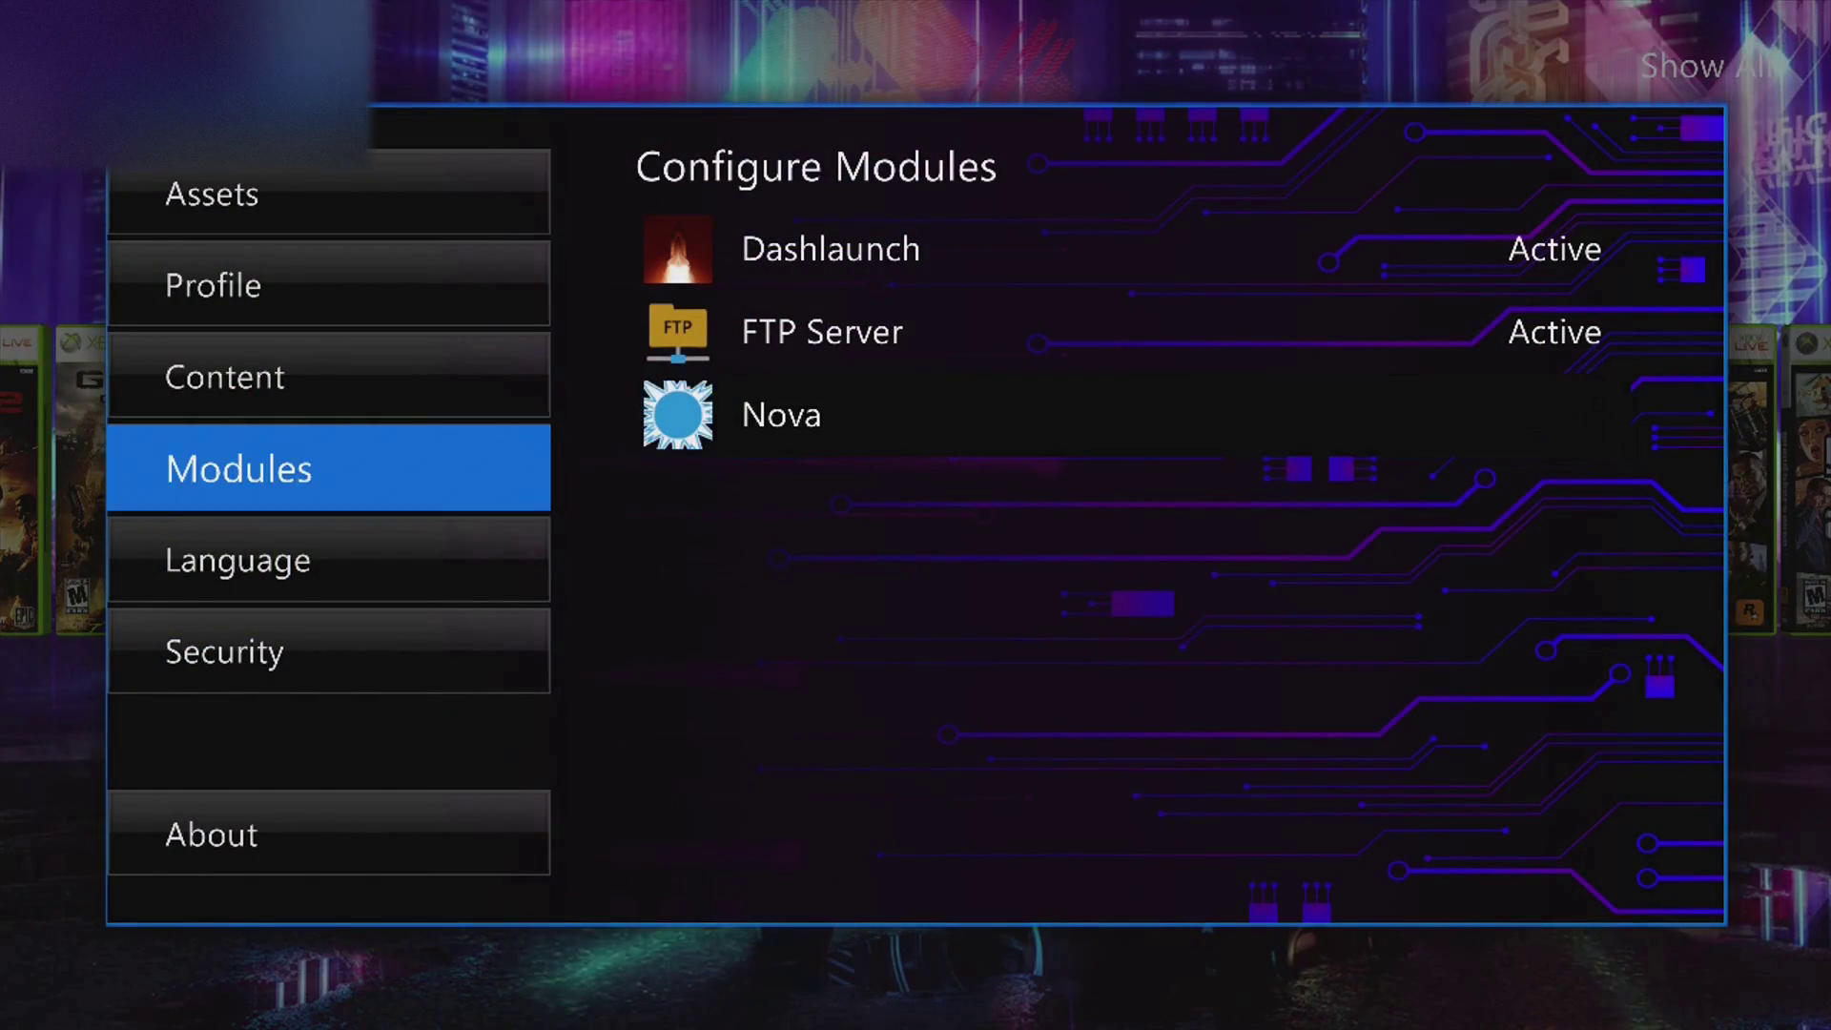
key("Up")
key("Right")
key("Down")
key("Right")
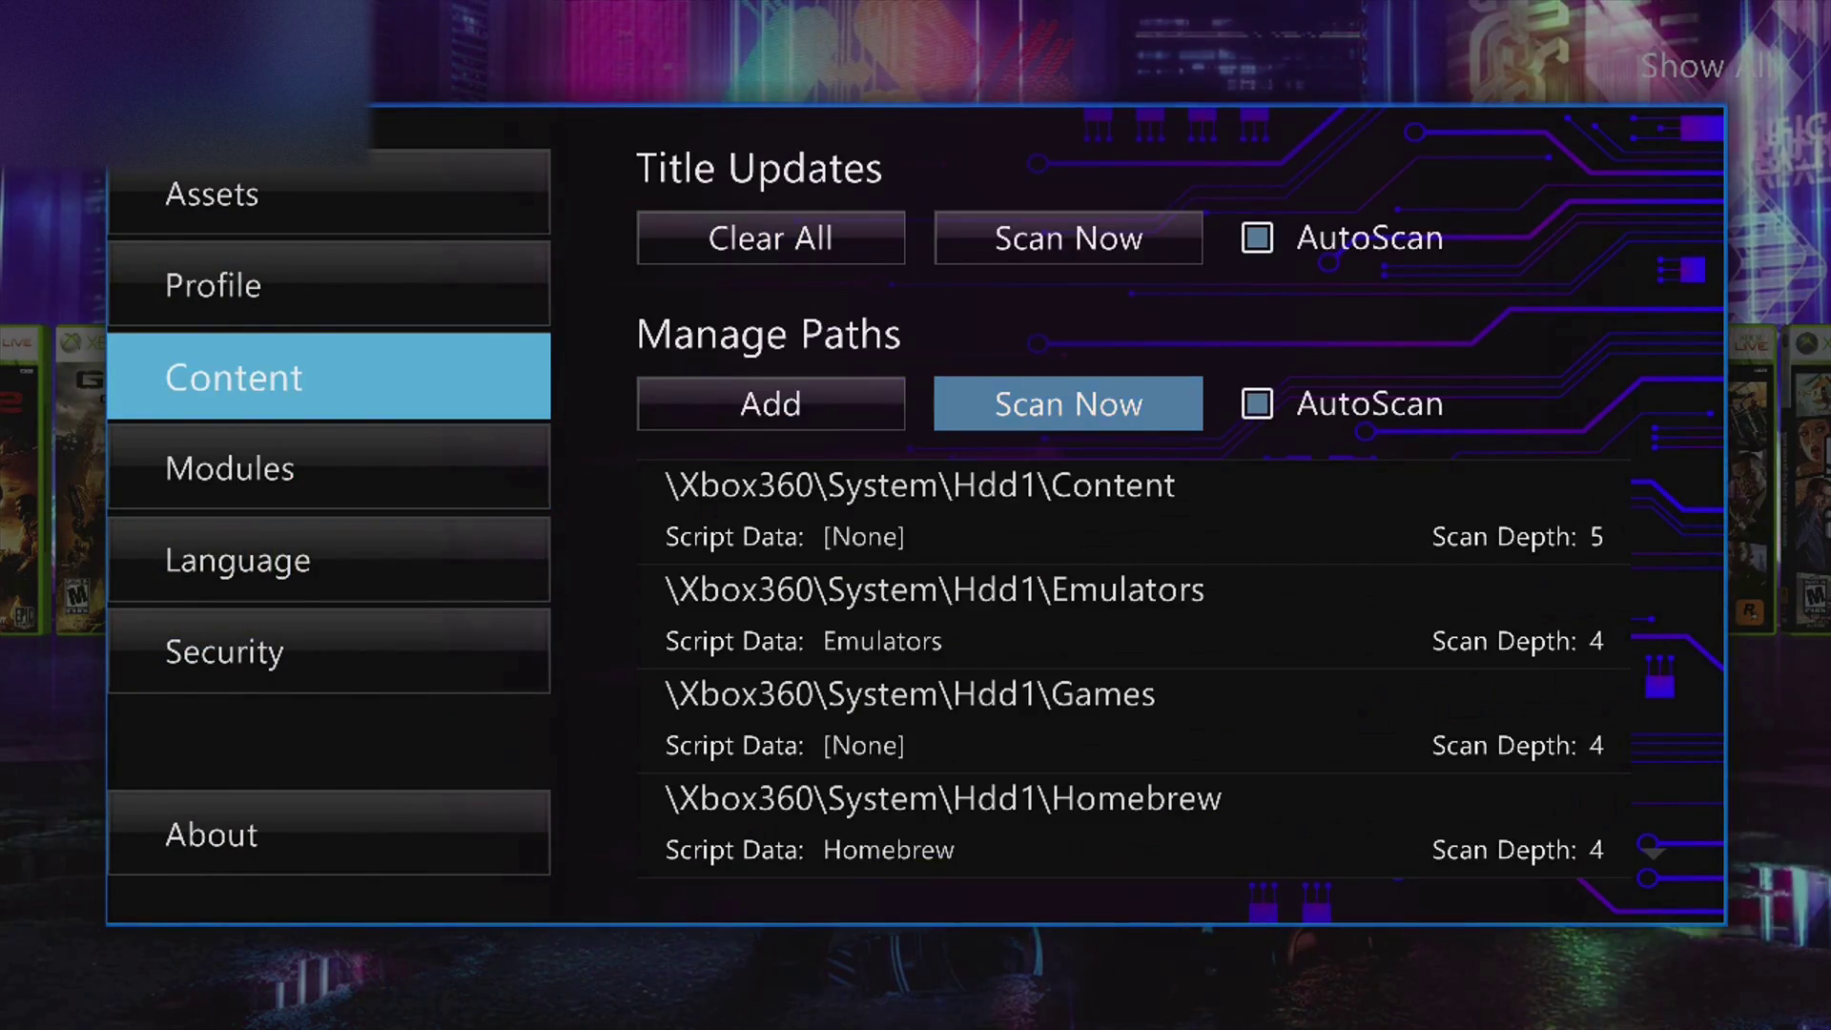
key("Return")
key("BackSpace")
Browse the game library for the newly scanned titles.
key("Right")
key("Right")
key("Right")
key("Right")
key("Right")
key("Right")
key("Right")
key("Right")
key("Right")
key("Right")
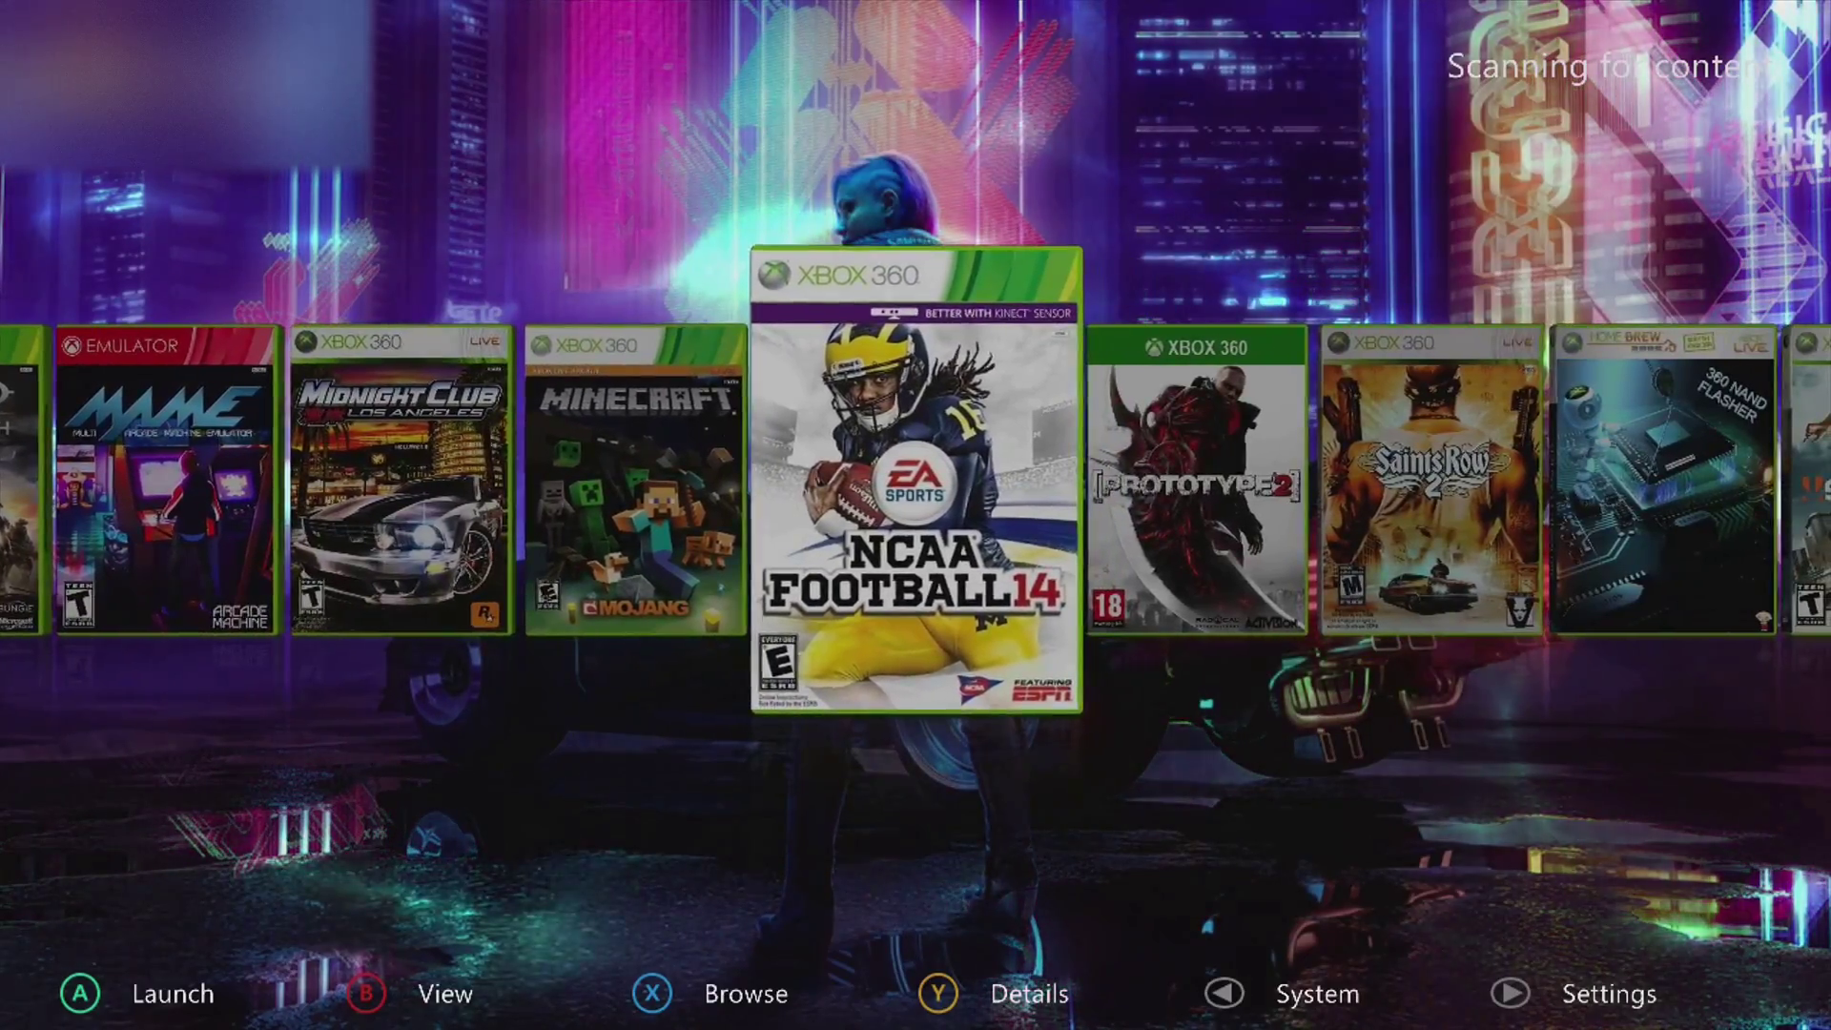
key("Right")
key("Right")
key("Right")
key("Right")
key("Right")
key("Right")
key("Right")
key("Right")
key("Right")
key("Right")
key("Right")
key("Right")
key("Right")
key("Right")
key("Right")
key("Right")
key("Right")
key("Right")
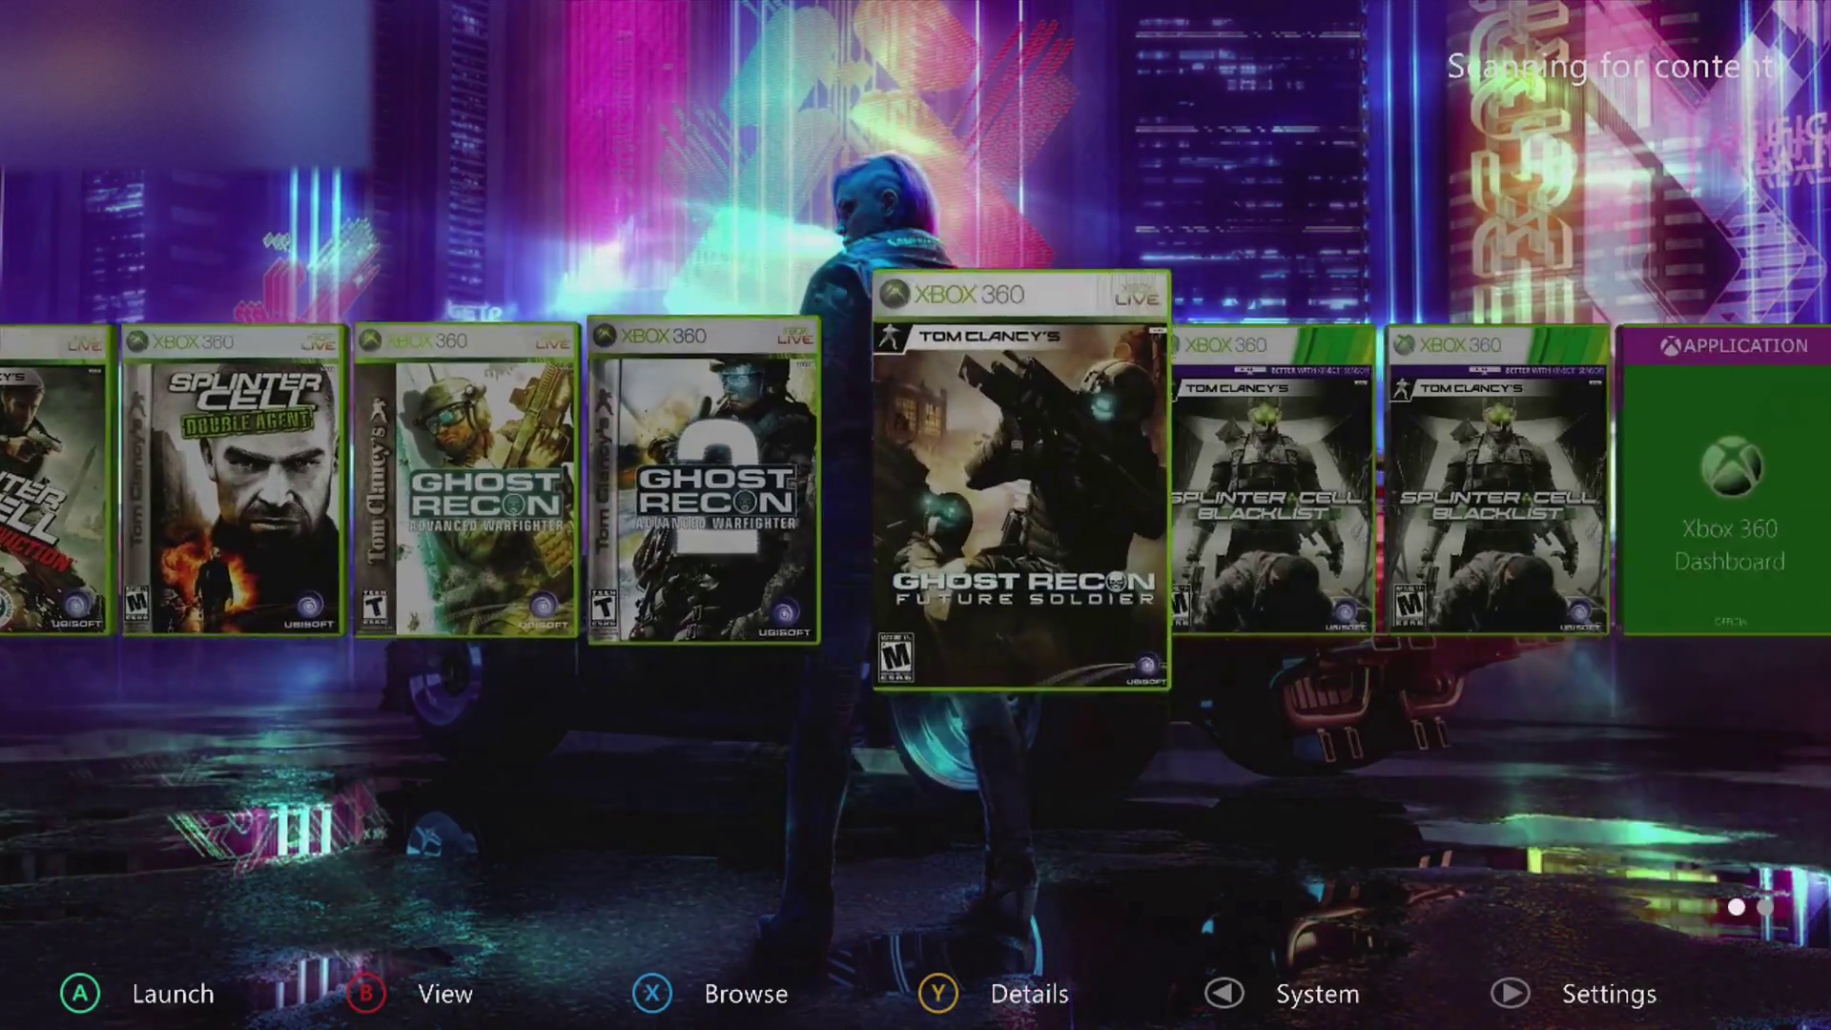
key("Right")
key("Right")
key("Right")
key("Right")
key("Right")
key("Right")
key("Right")
key("Right")
key("Right")
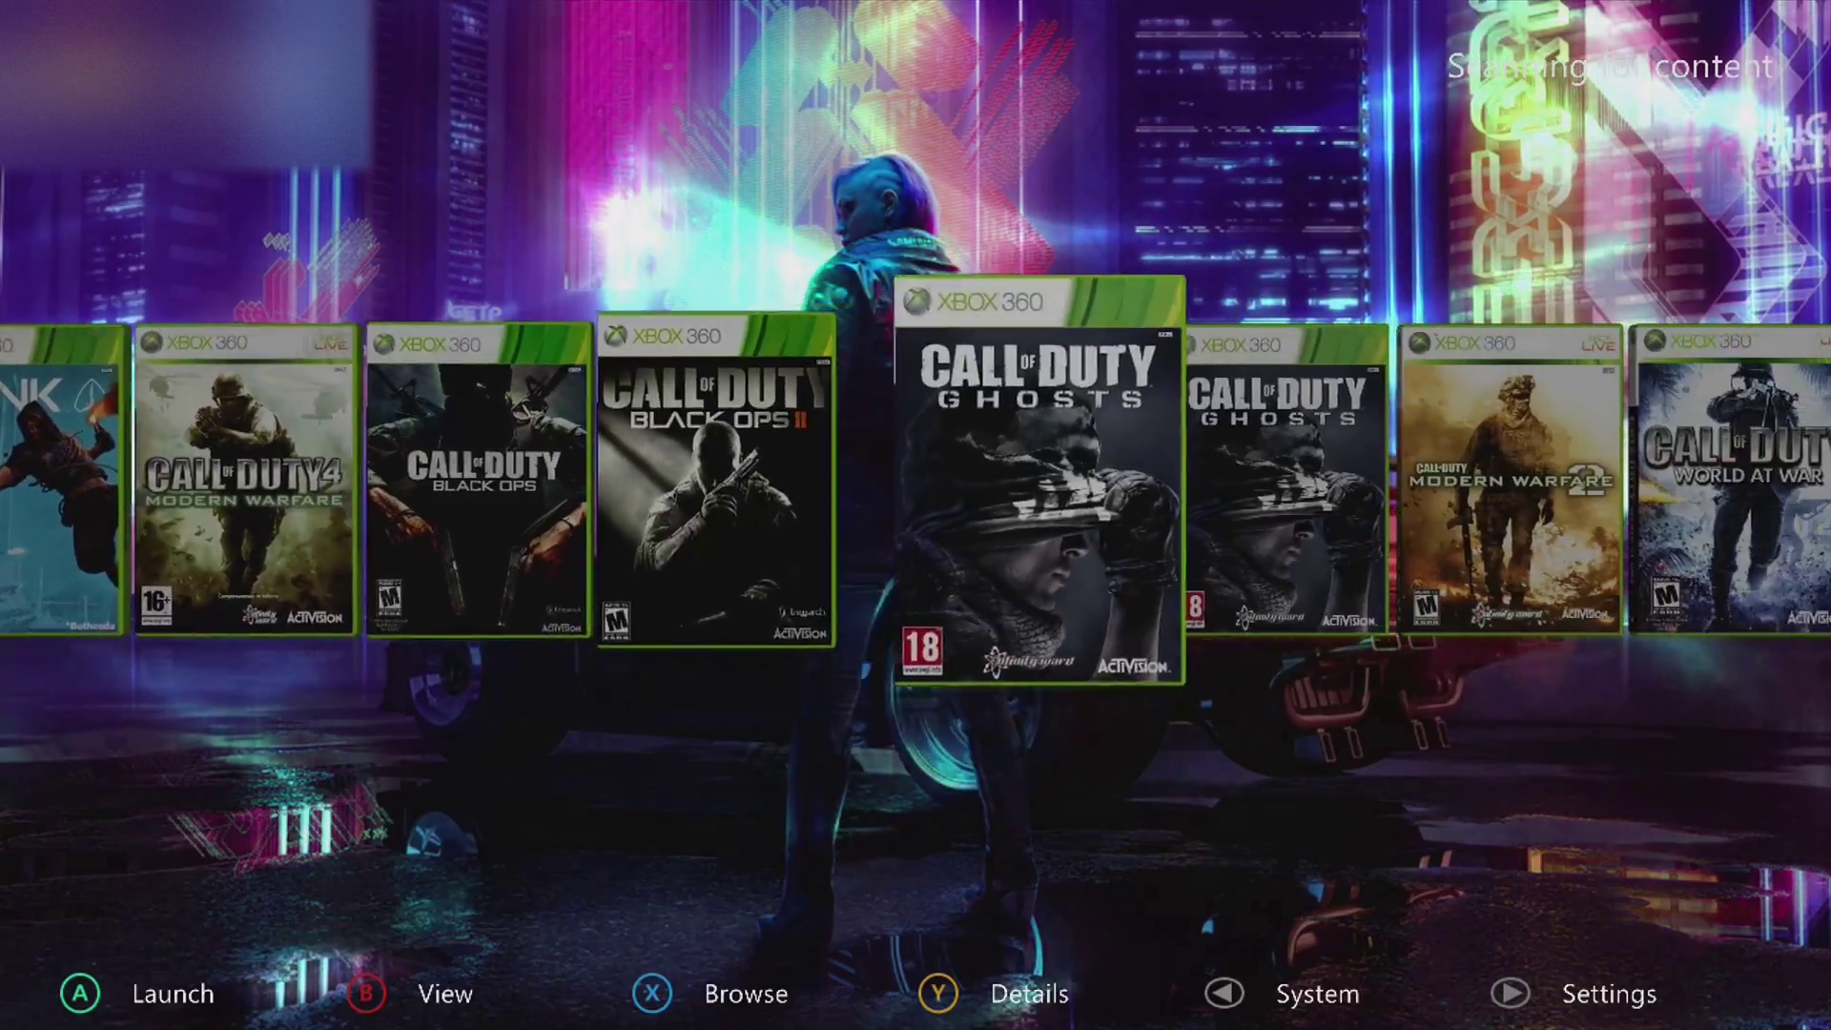
key("Right")
key("Right")
key("Right")
key("Right")
key("Right")
key("Right")
key("Right")
key("Right")
key("Right")
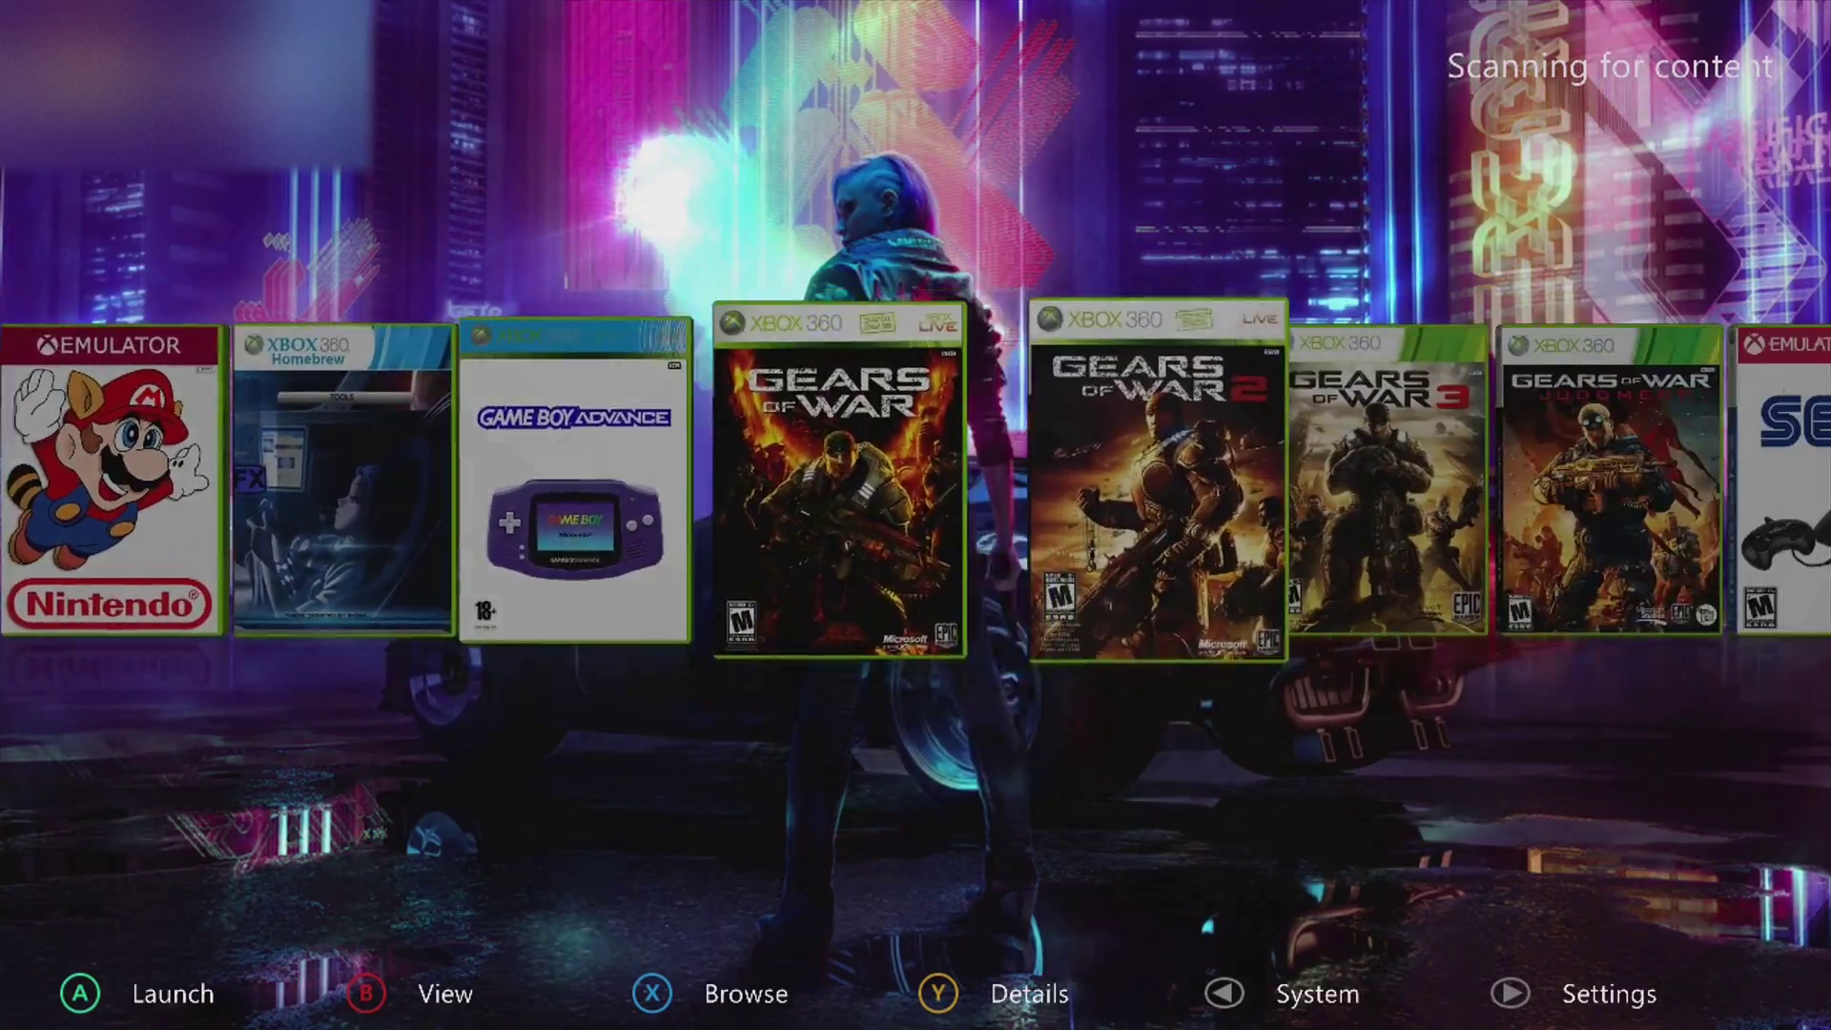
key("Right")
key("Right")
key("Right")
key("Right")
key("Right")
key("Right")
key("Right")
key("Right")
key("Right")
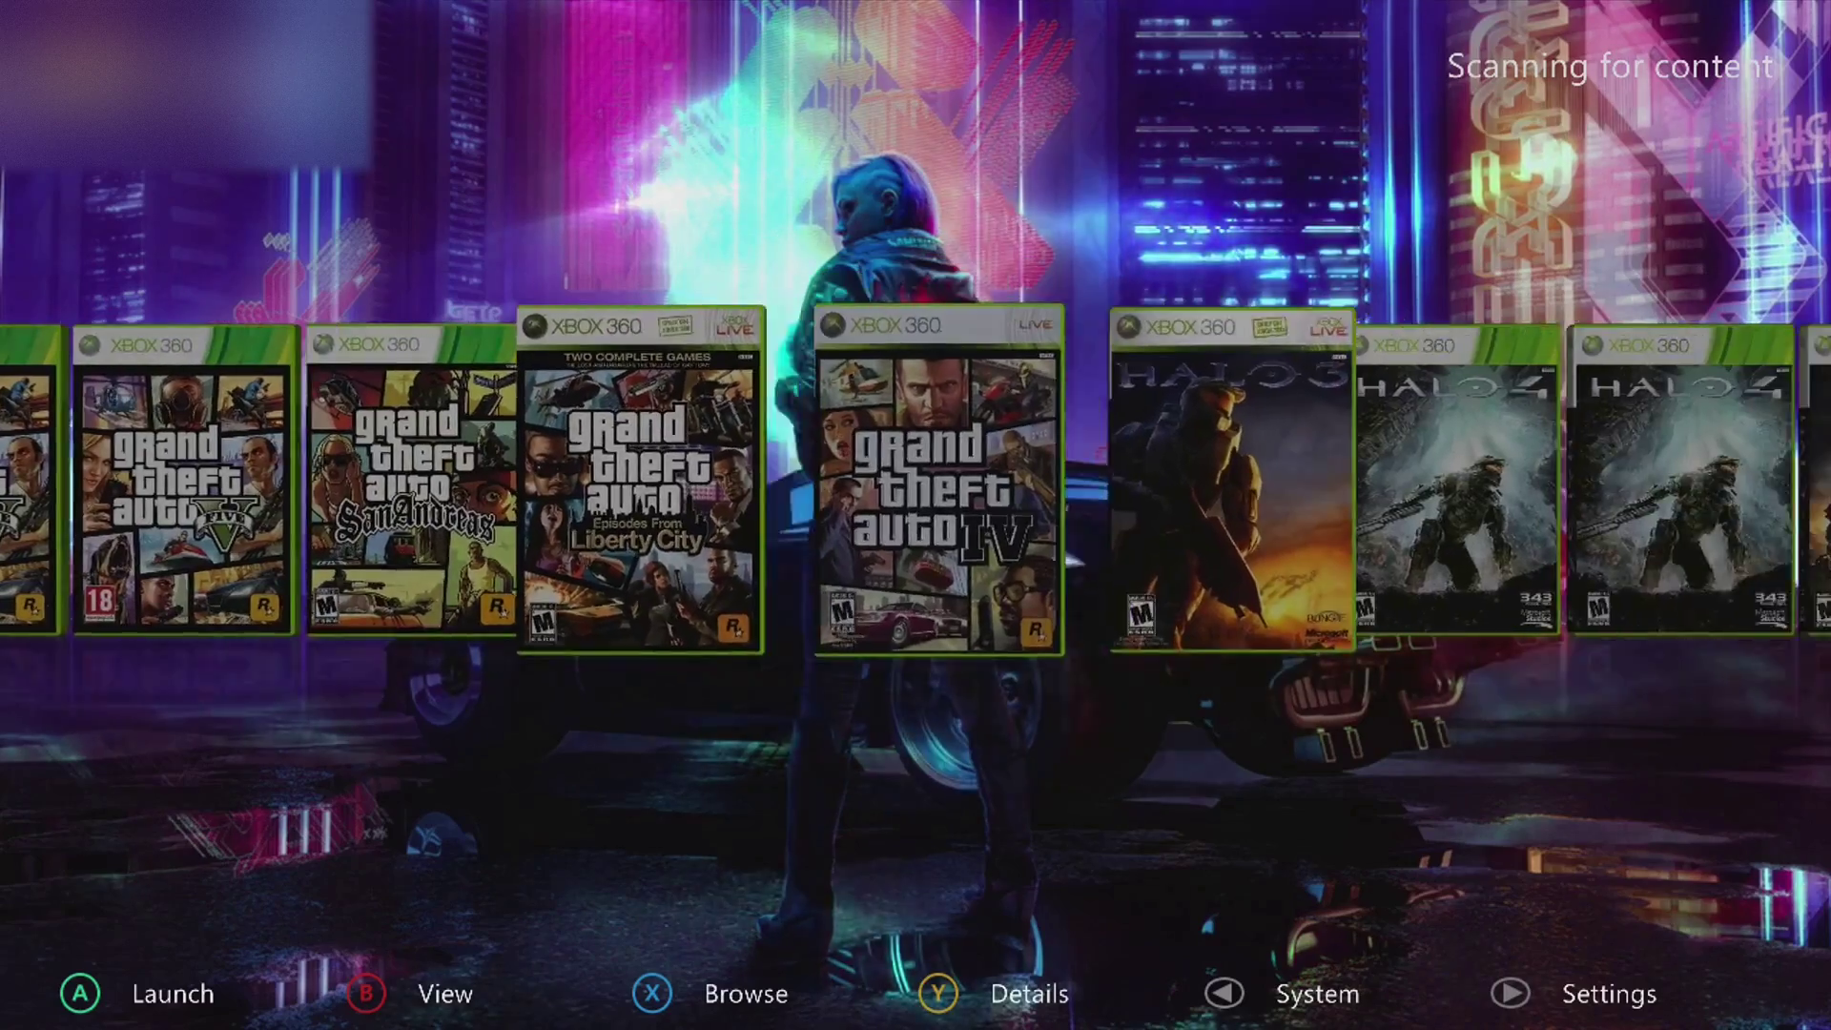
key("Right")
key("Right")
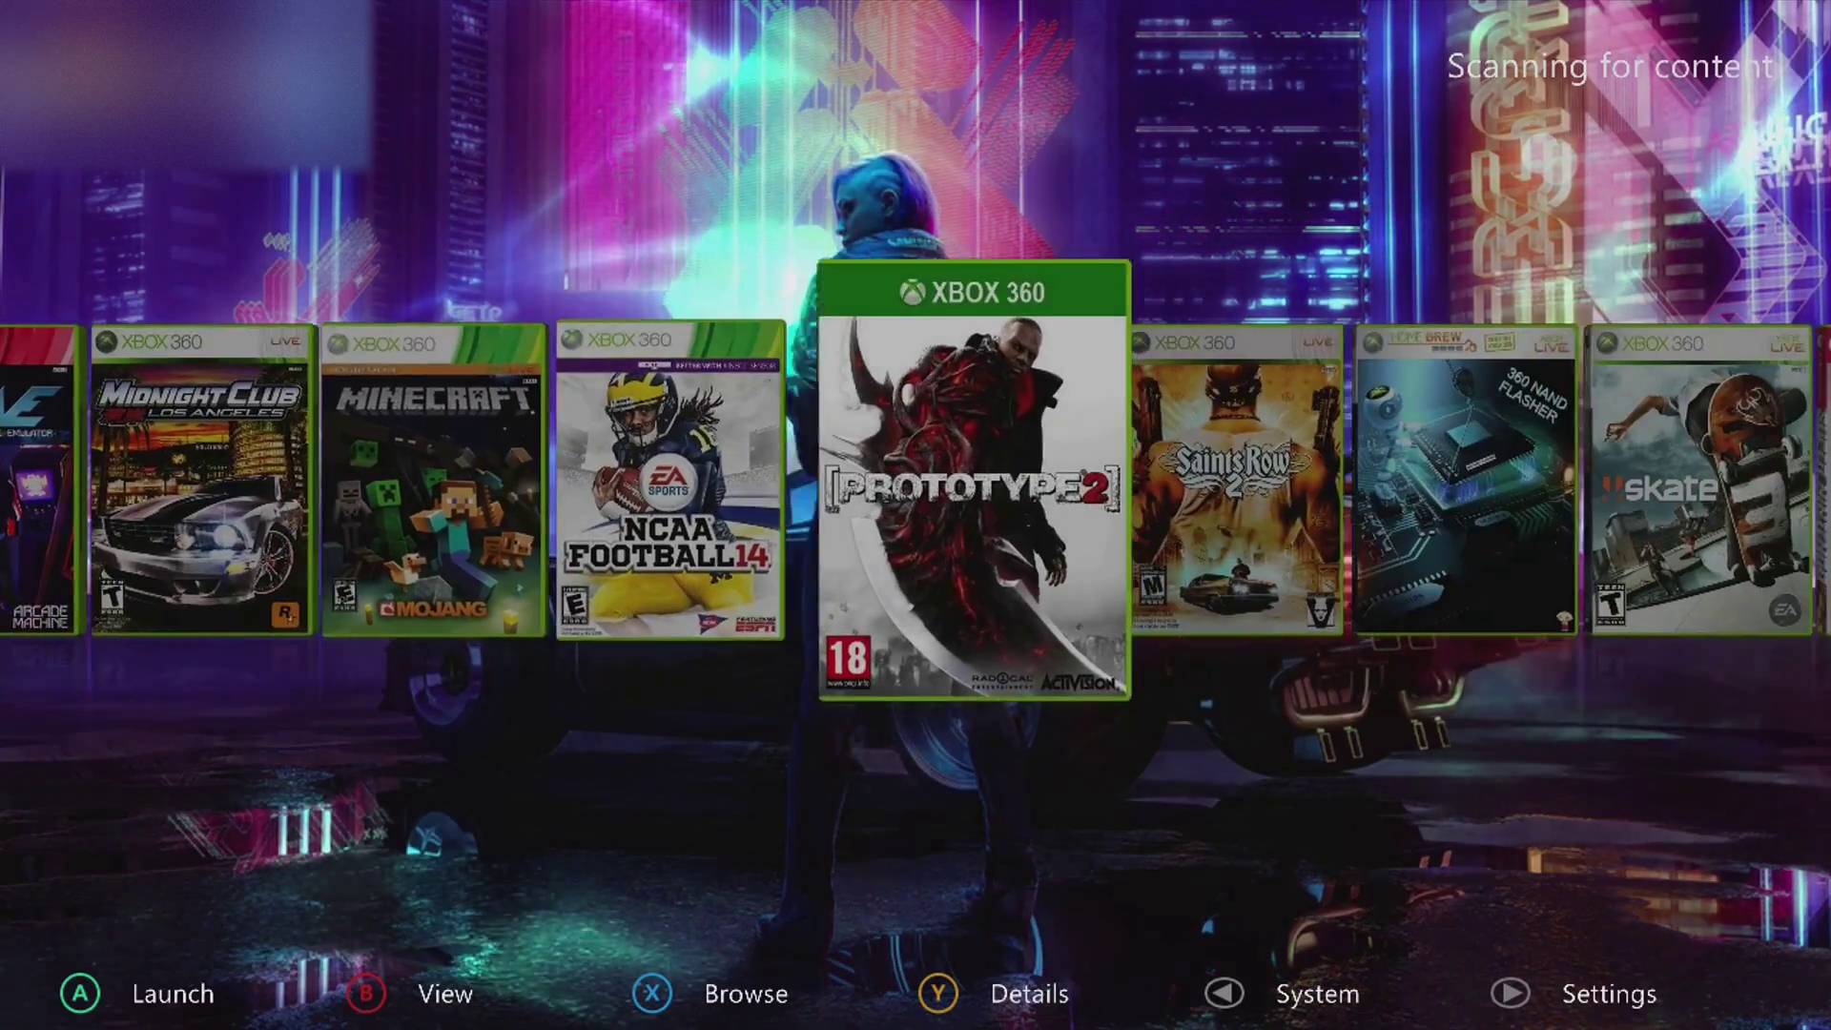
Reopen the dashboard settings and go into the Assets artwork download options.
key("Escape")
key("Down")
key("Left")
key("Up")
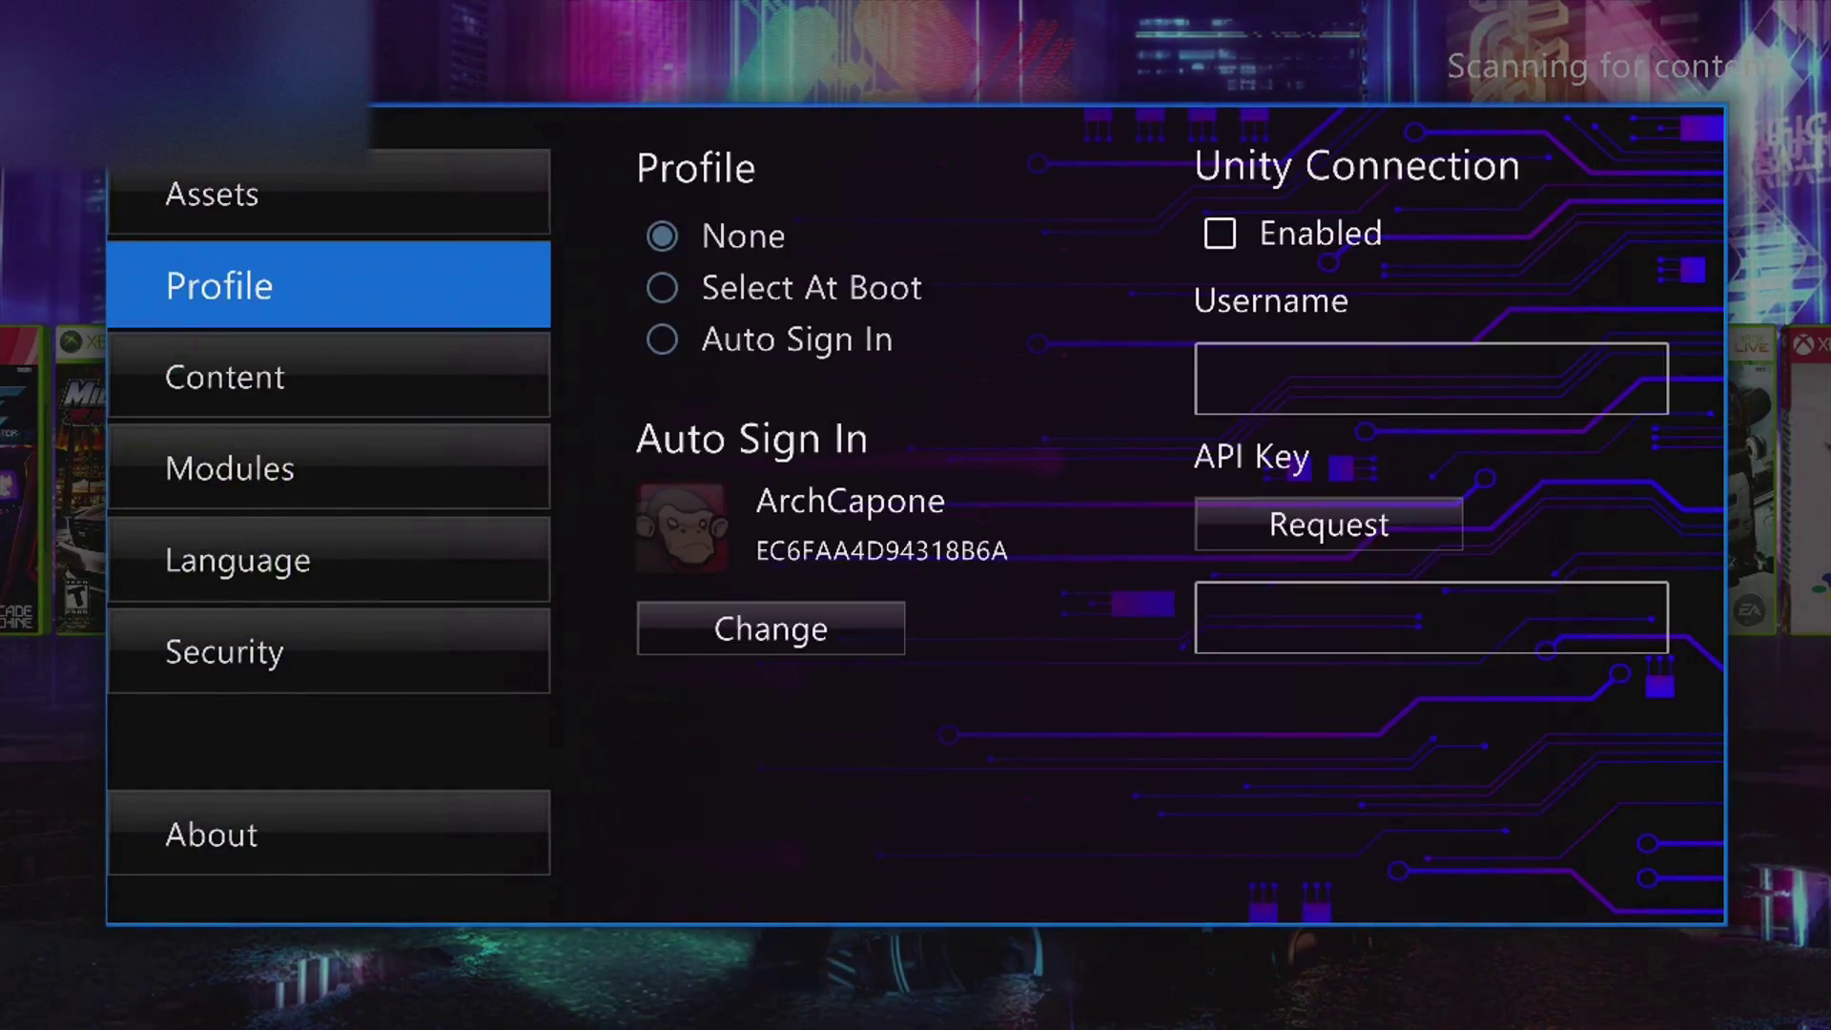
key("Up")
key("Right")
key("Down")
key("Down")
key("Down")
Review the downloaded artwork types and marketplace locale, then move through the library toward GoldenEye 007.
key("Down")
key("Down")
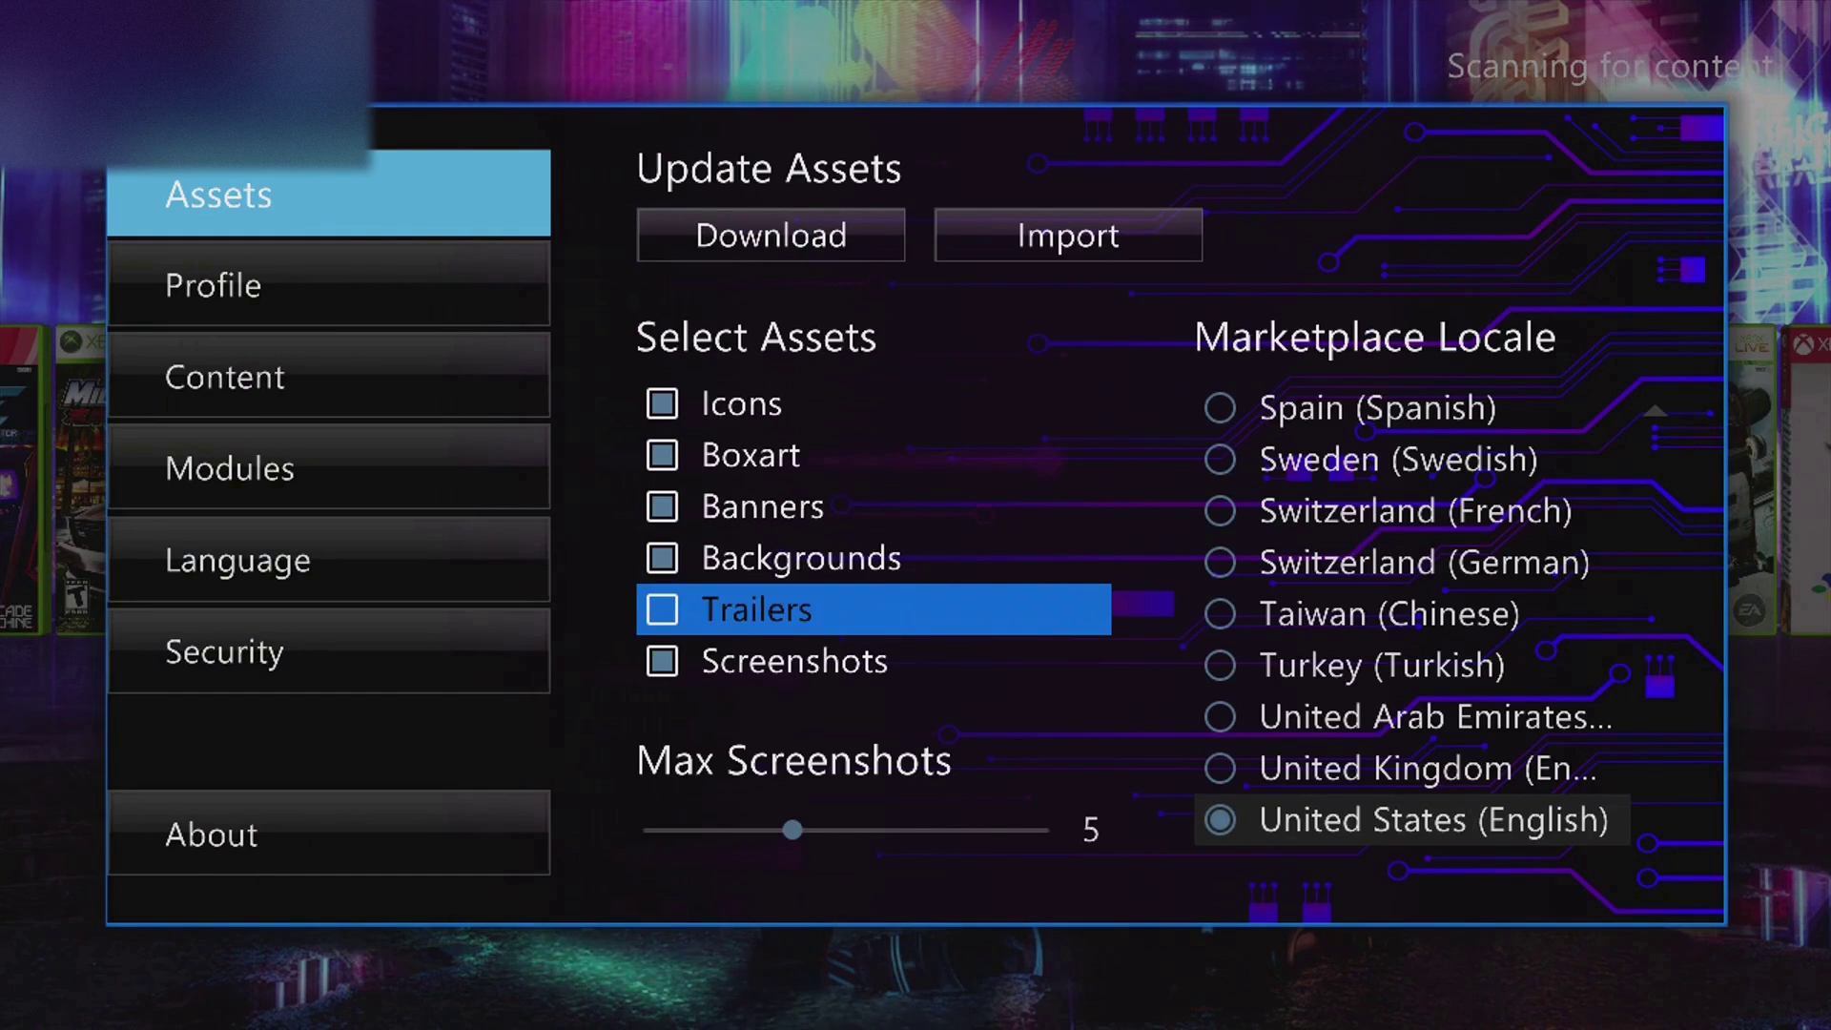
key("Down")
key("Down")
key("Up")
key("Up")
key("Up")
key("Up")
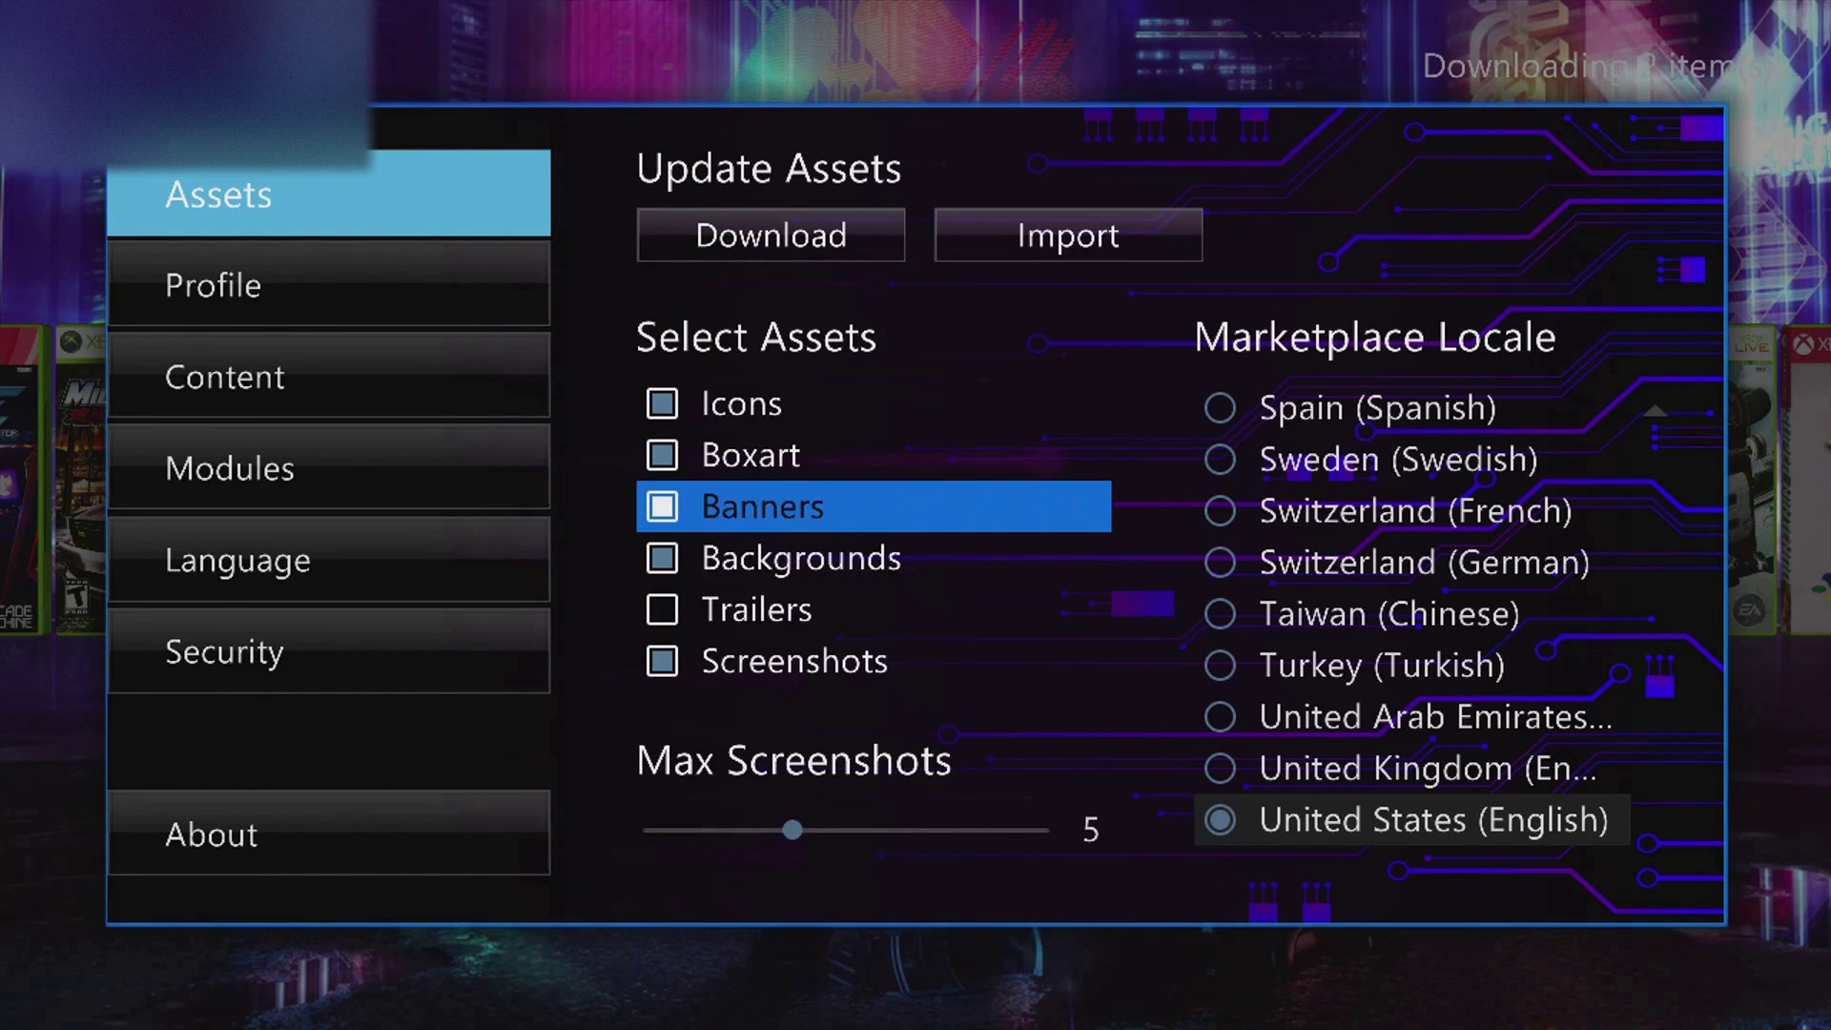
key("Up")
key("Up")
key("Down")
key("Down")
key("Right")
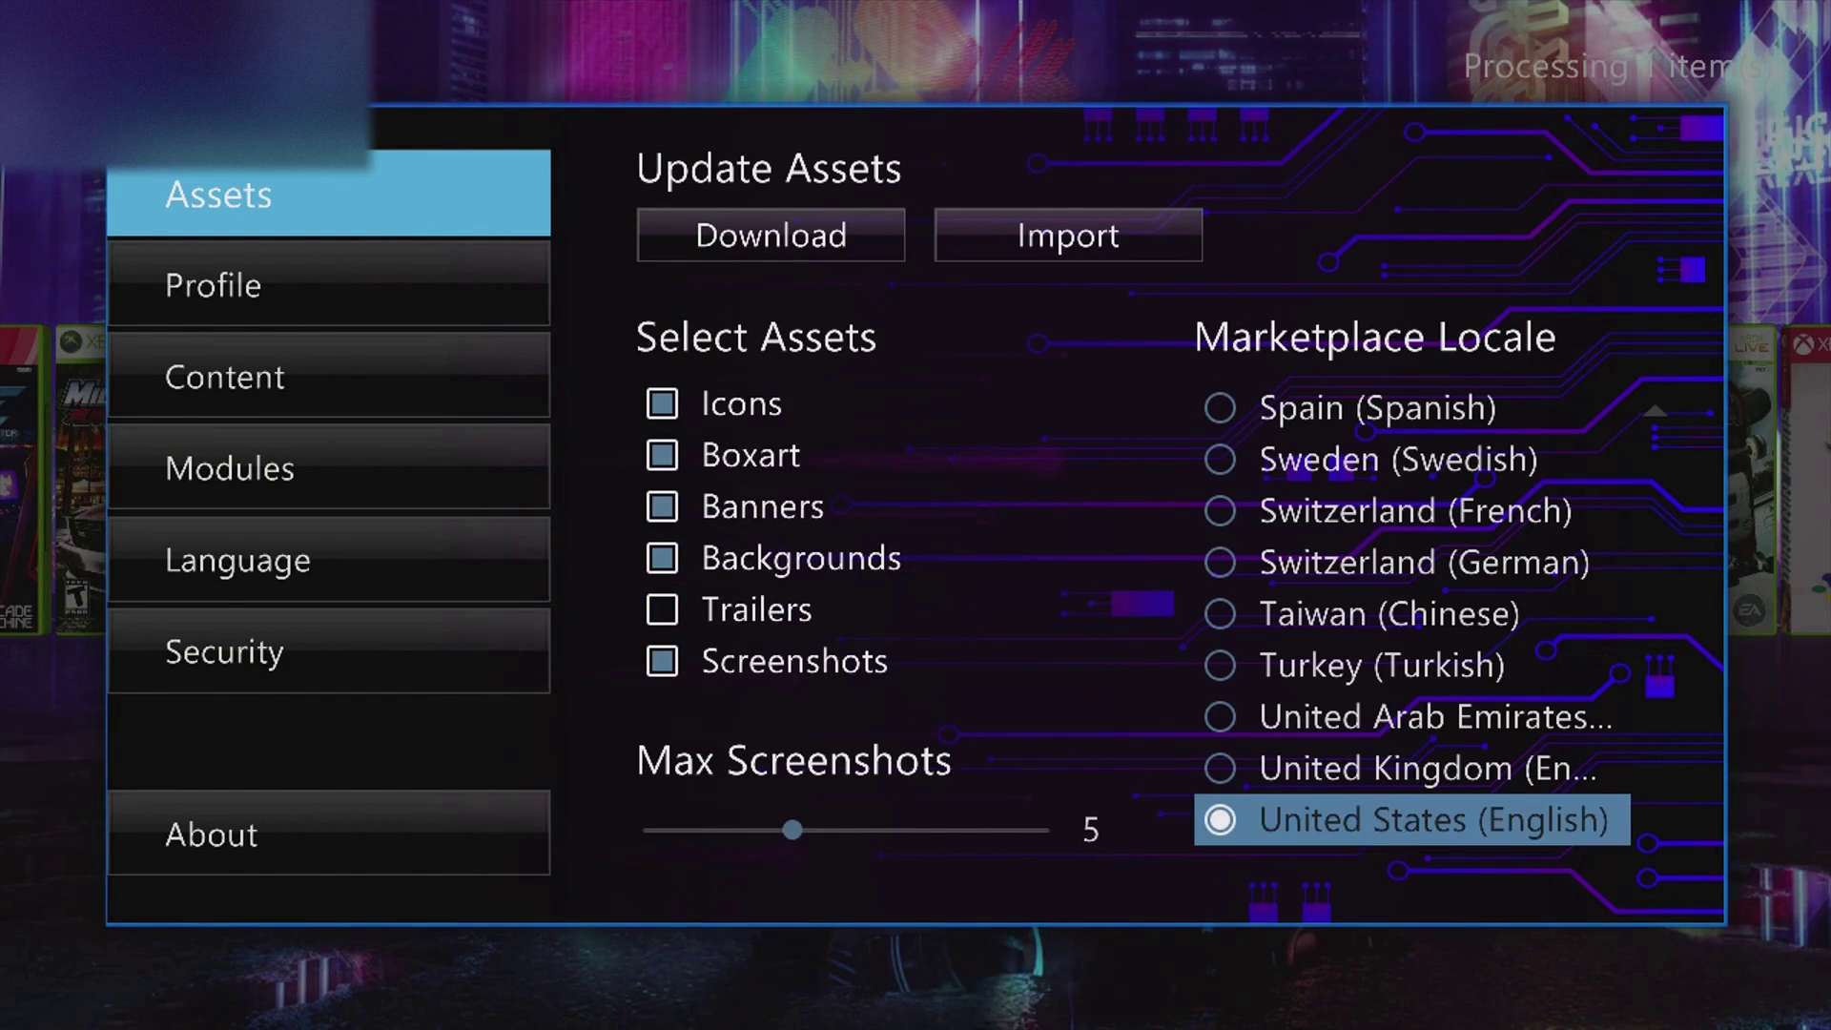
key("Left")
key("Escape")
key("Right")
key("Right")
key("Right")
key("Right")
key("Right")
key("Right")
key("Right")
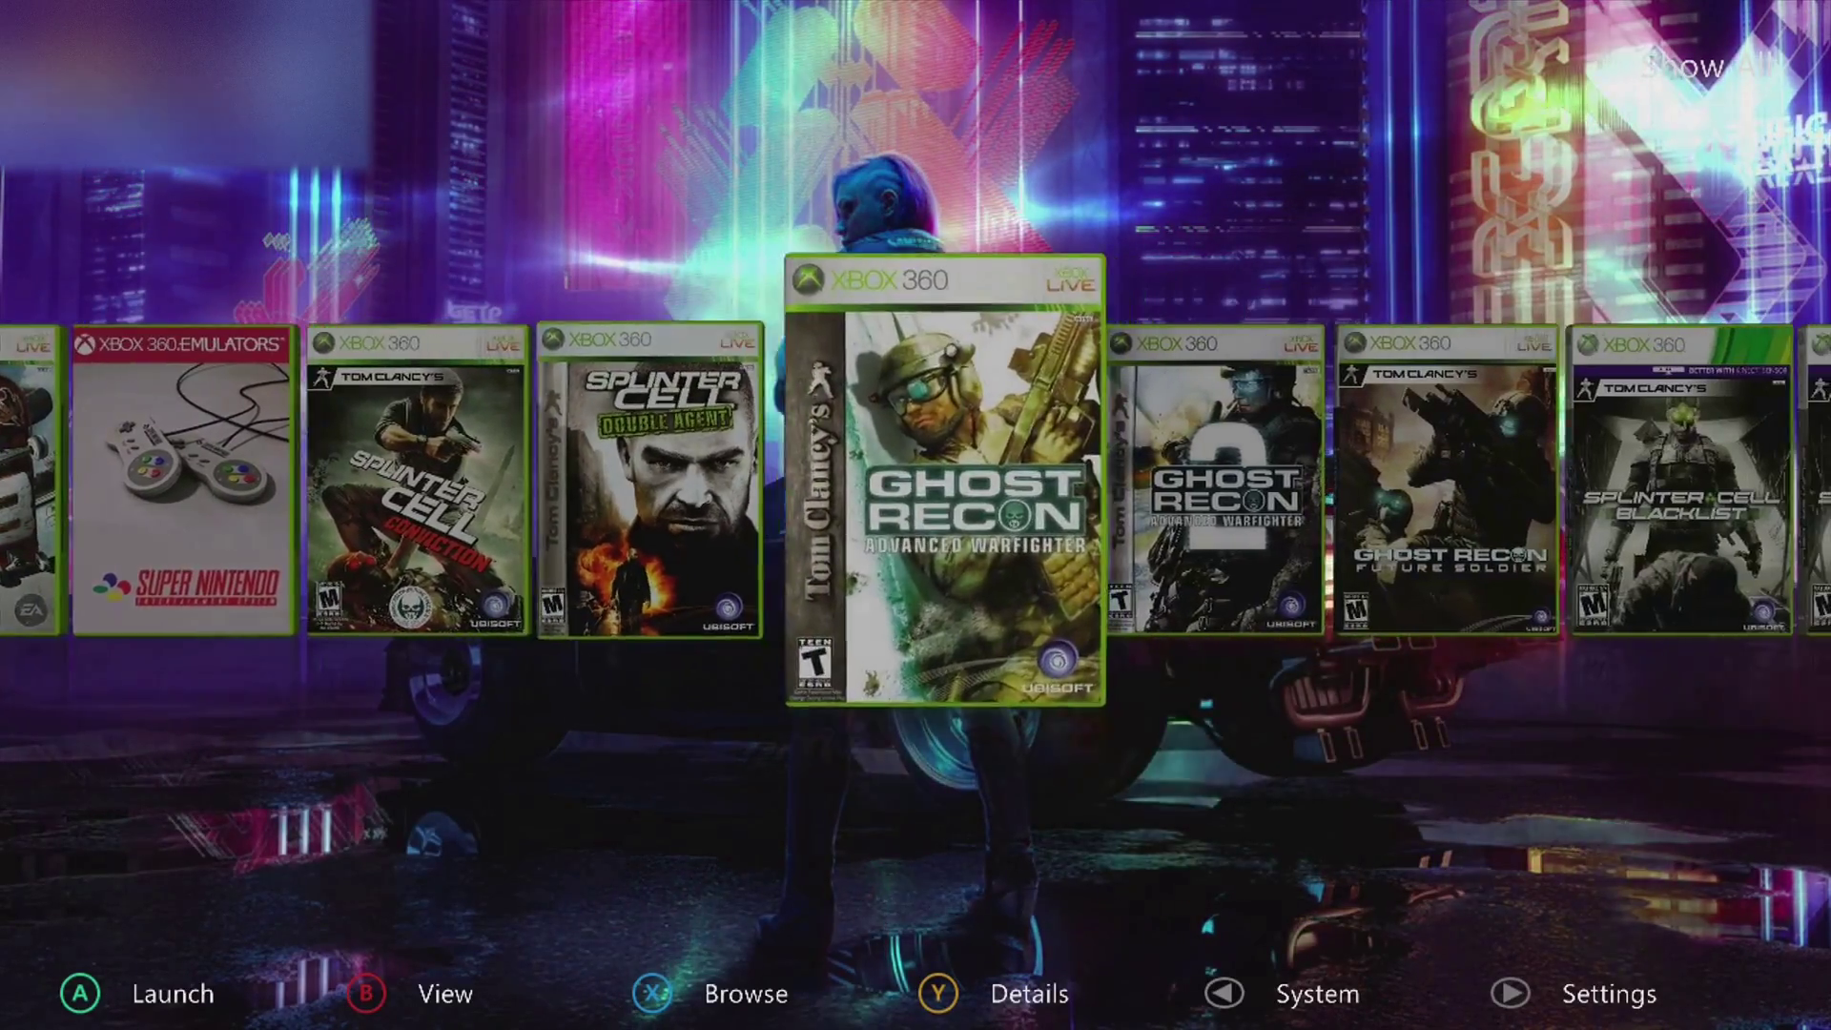
key("Right")
key("Right")
key("Right")
key("Right")
key("Right")
key("Right")
key("Right")
key("Right")
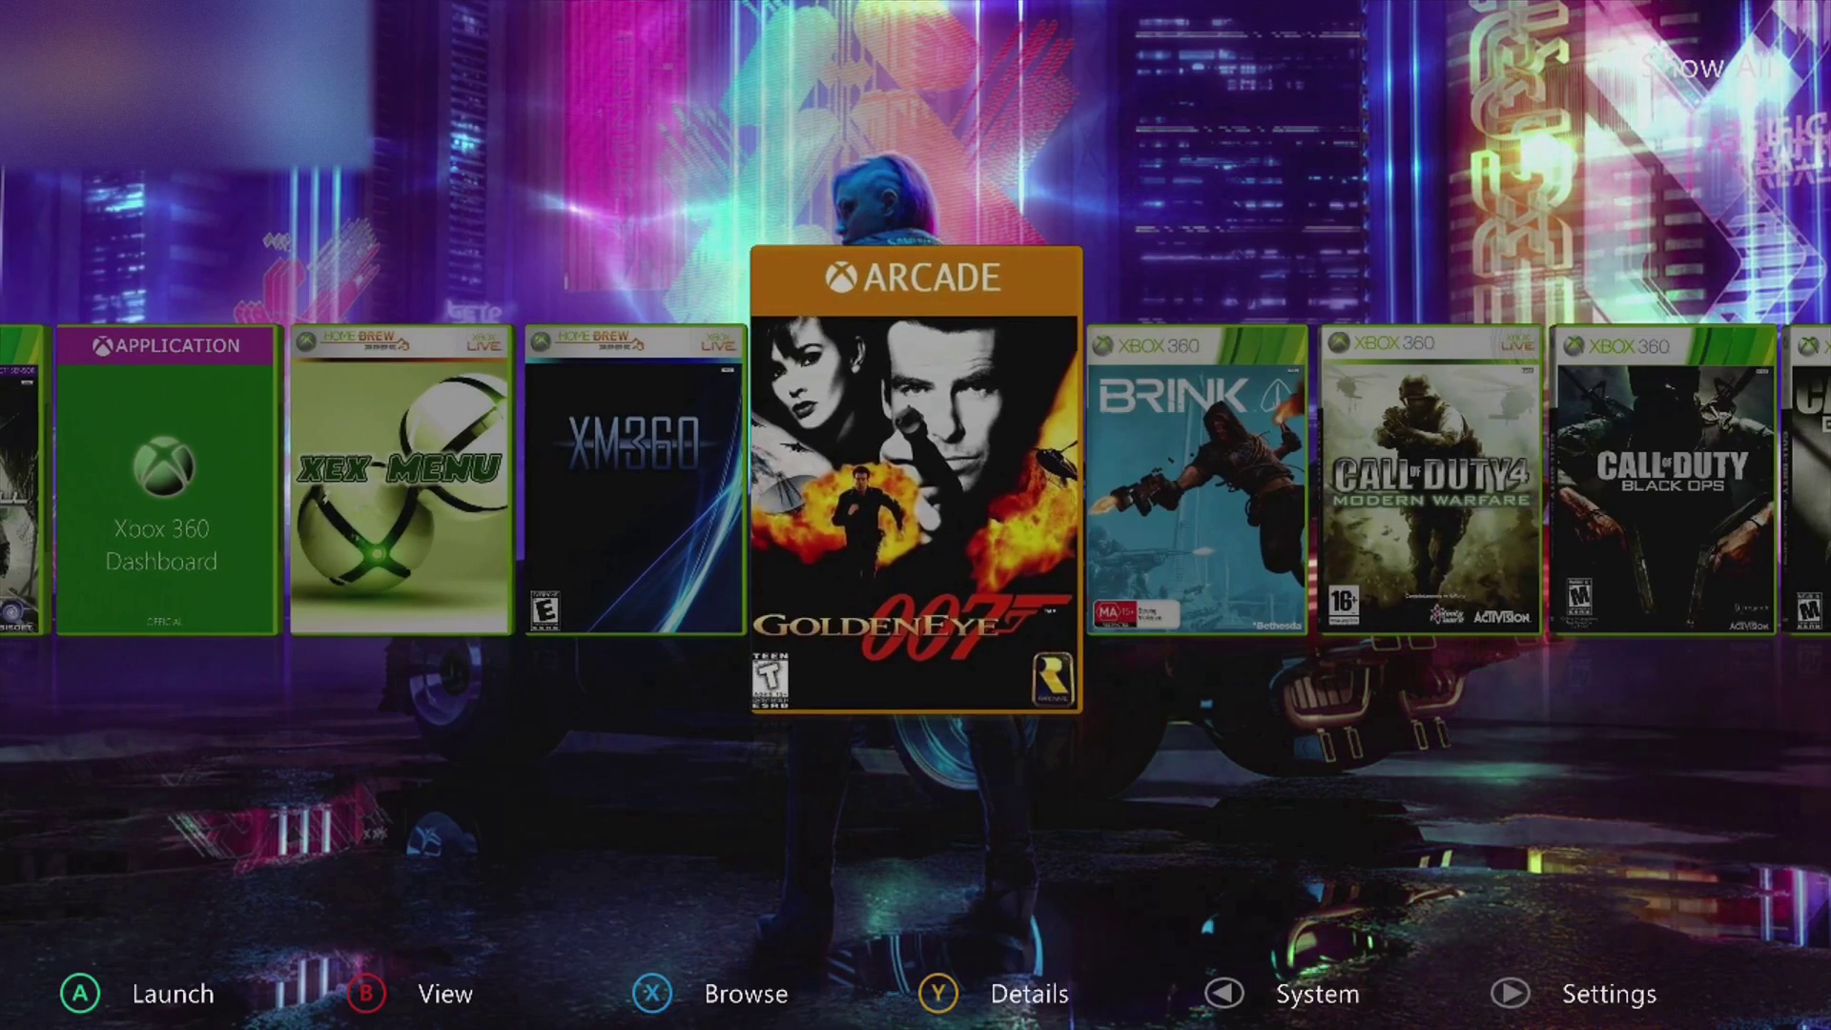
Launch GoldenEye 007 from the Aurora library to start the snowy Dam level.
key("Return")
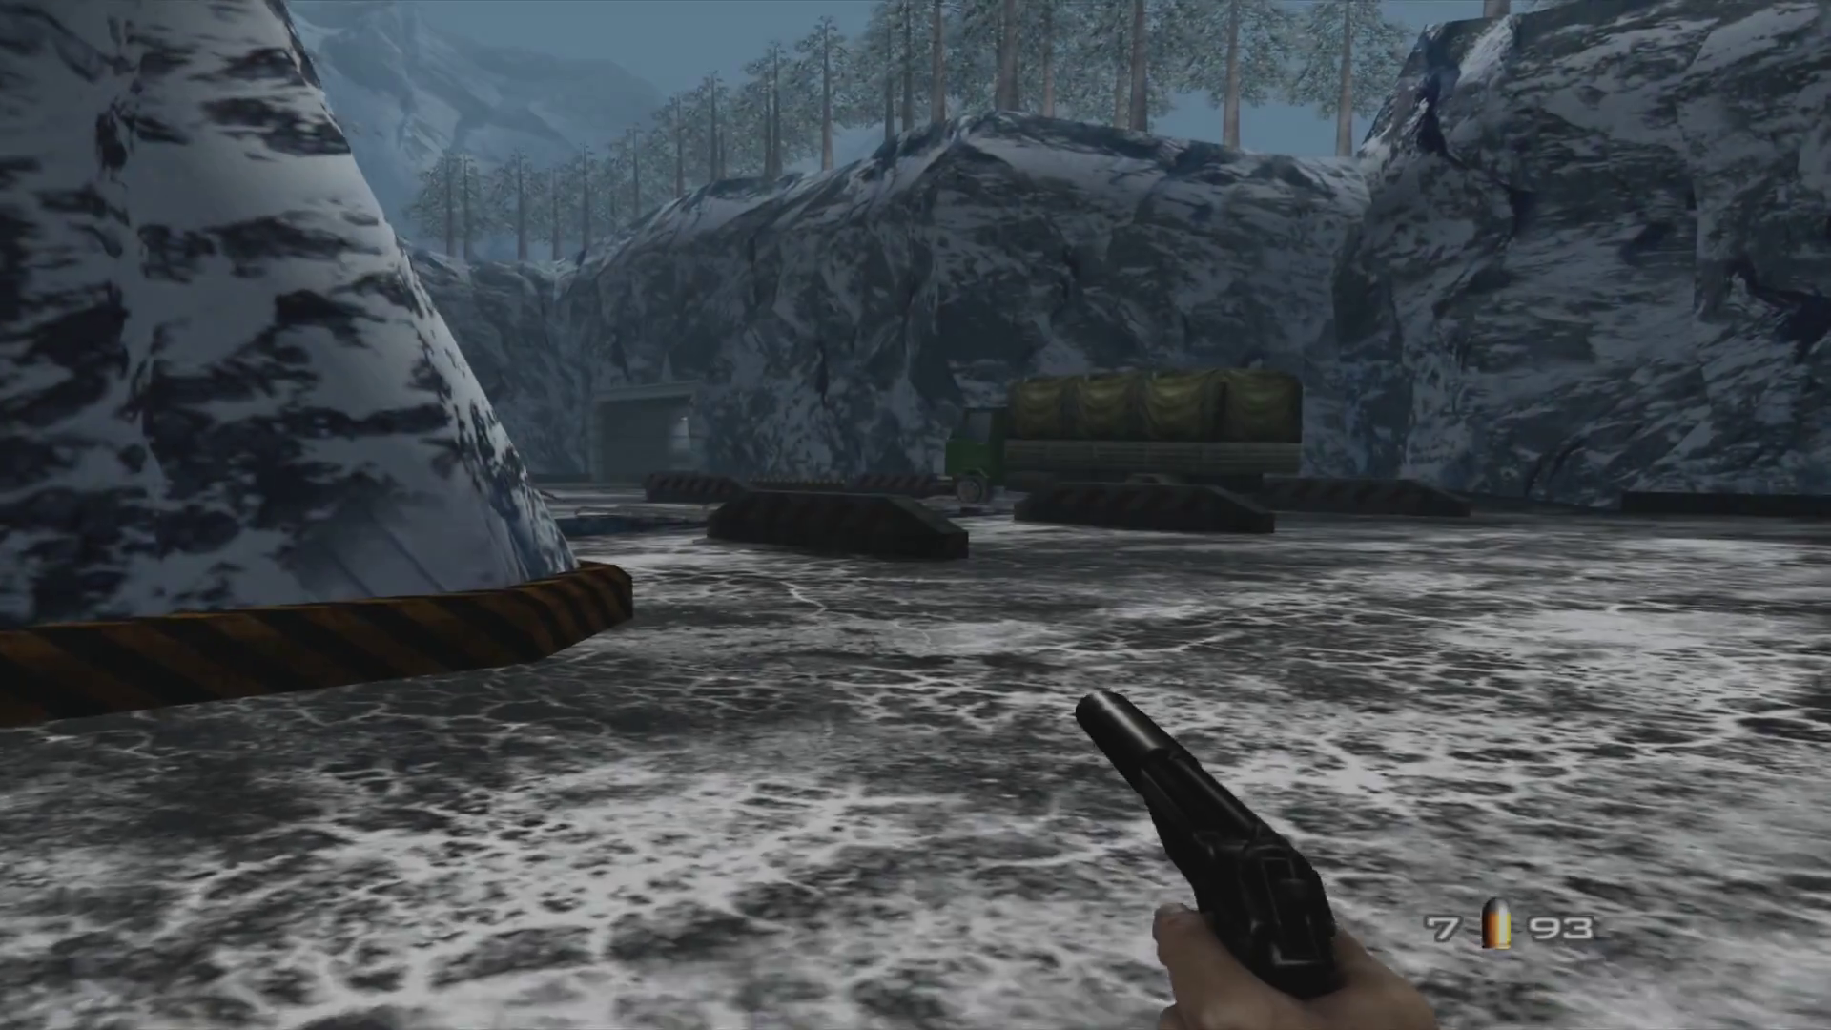
Start moving through the Dam mission and aim the sniper scope down at the guard.
key("w")
key("w")
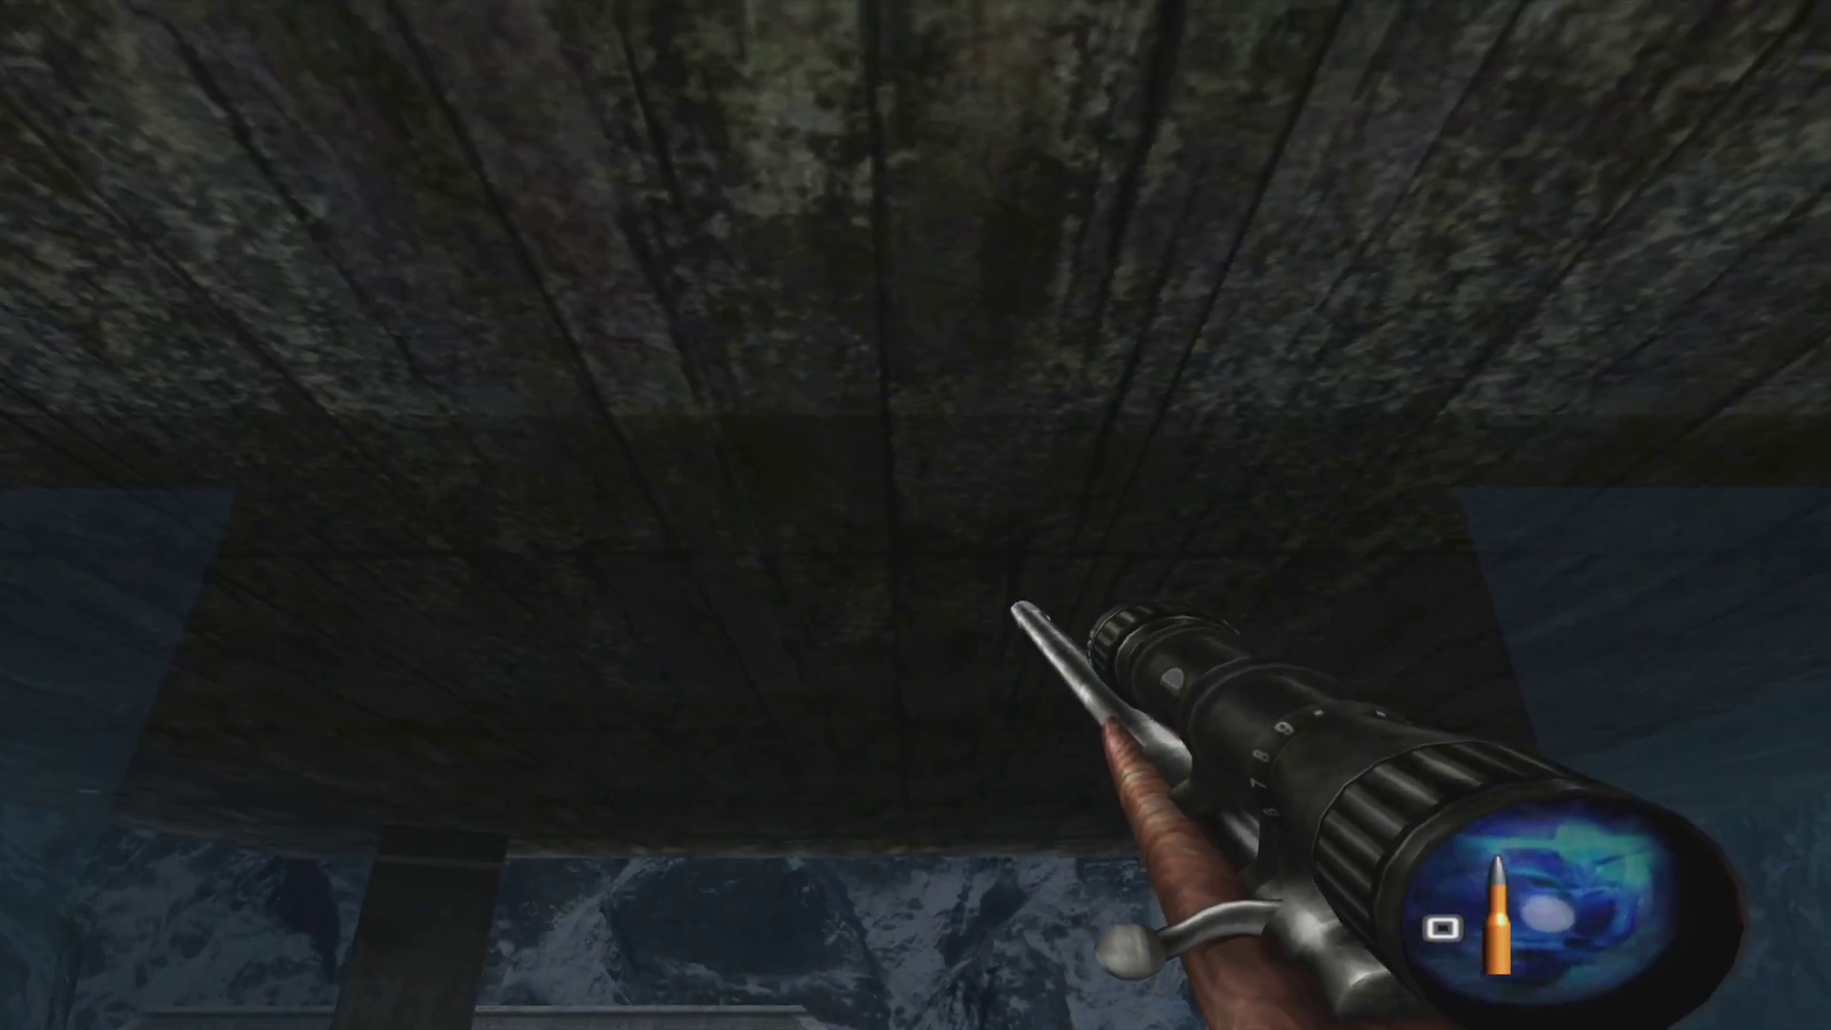
key("r")
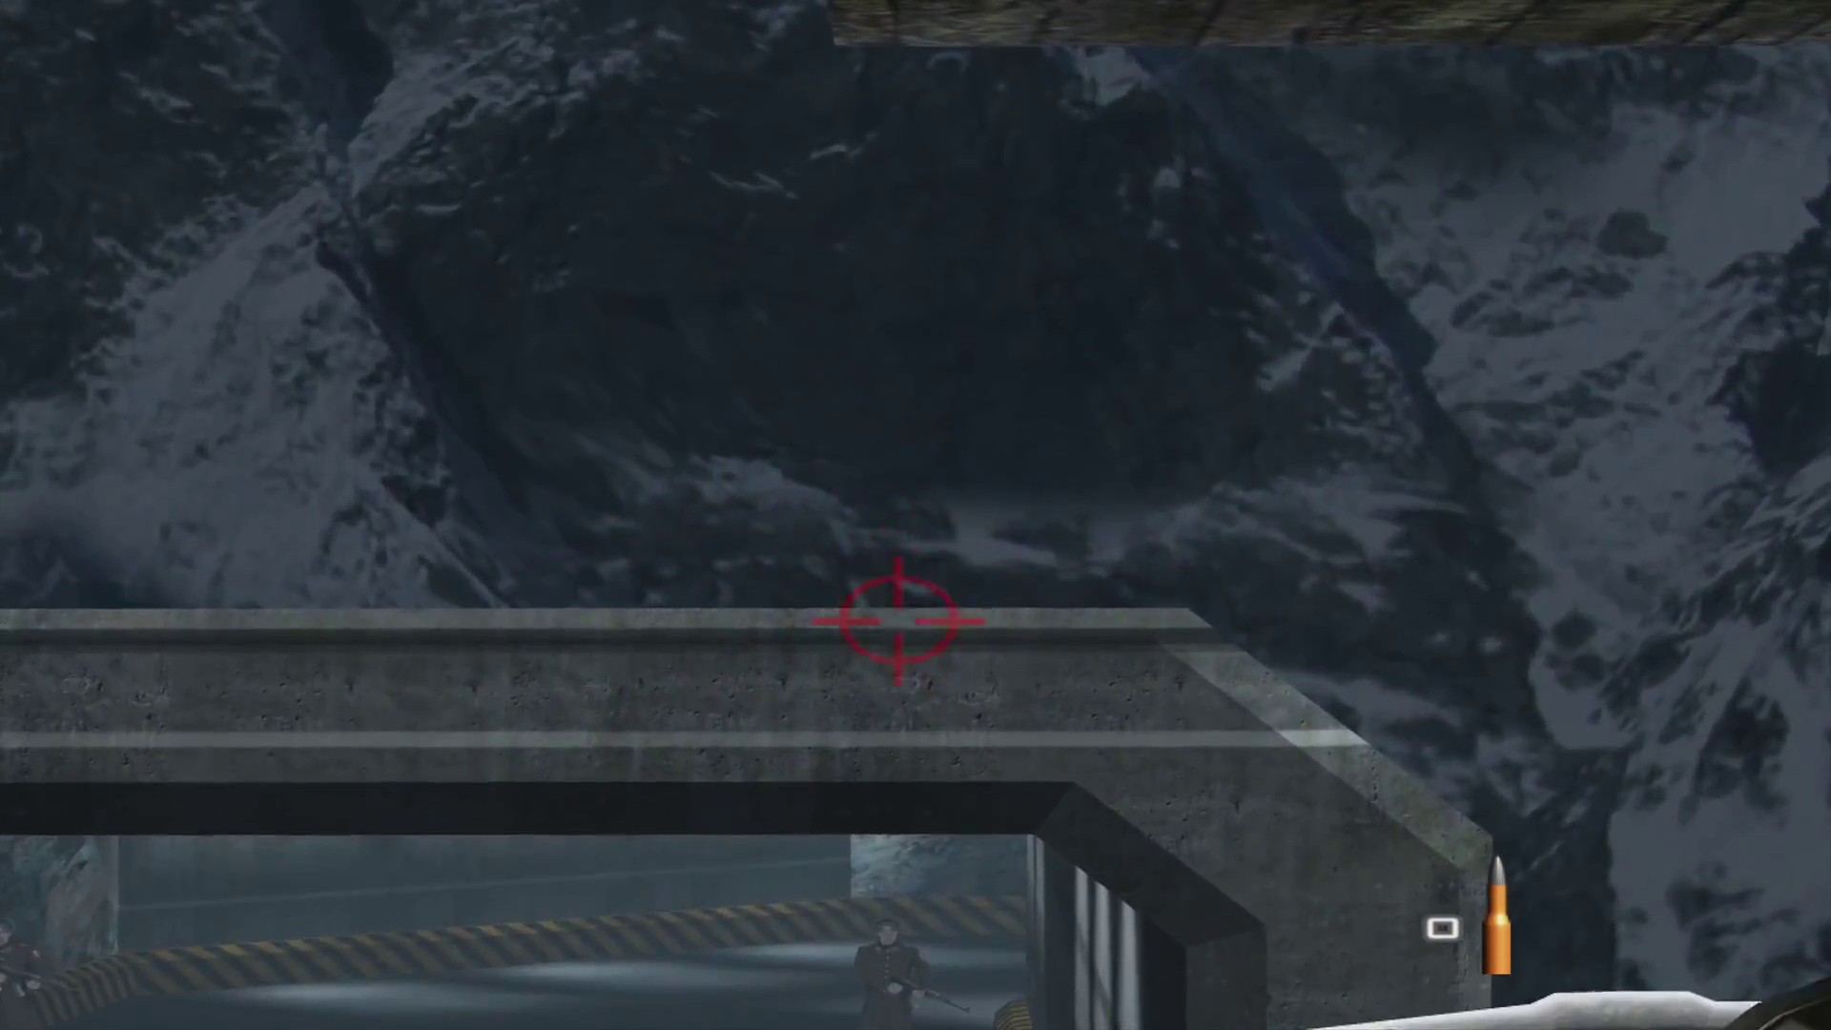
key("Down")
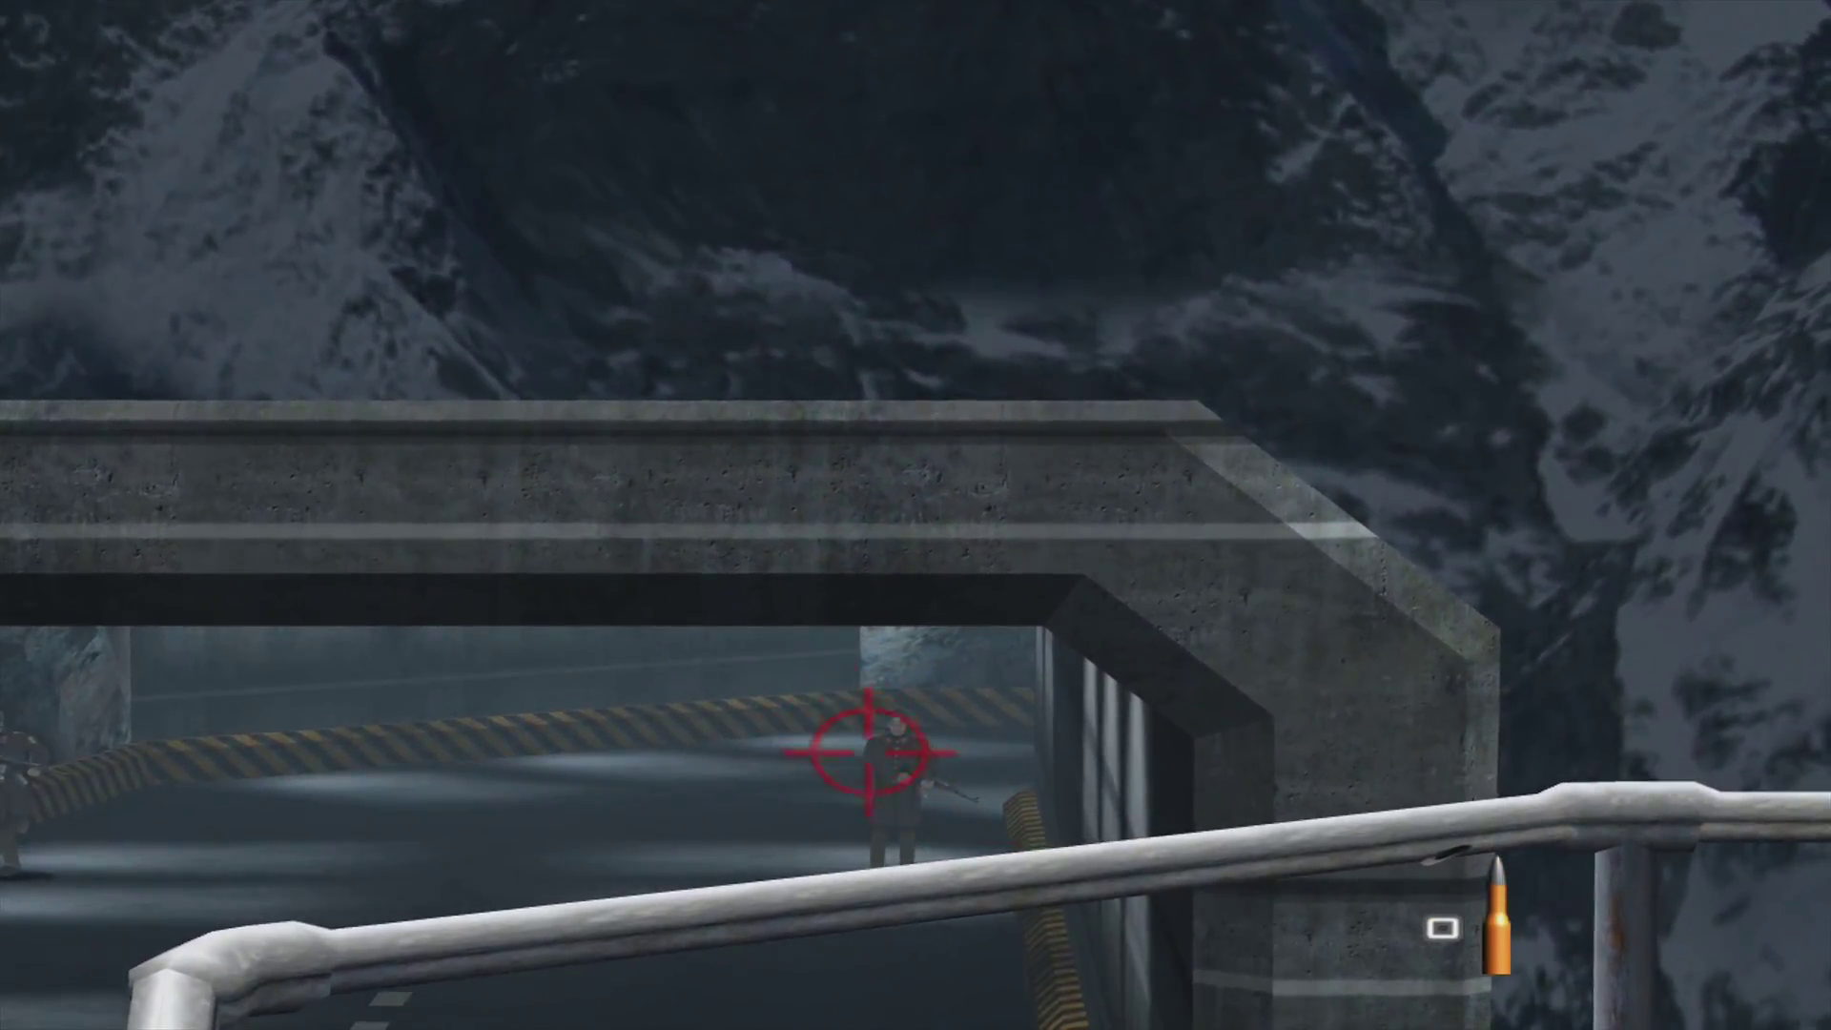
Cycle from the silenced pistol through the weapons, grab the ammo, and look over the catwalk.
key("x")
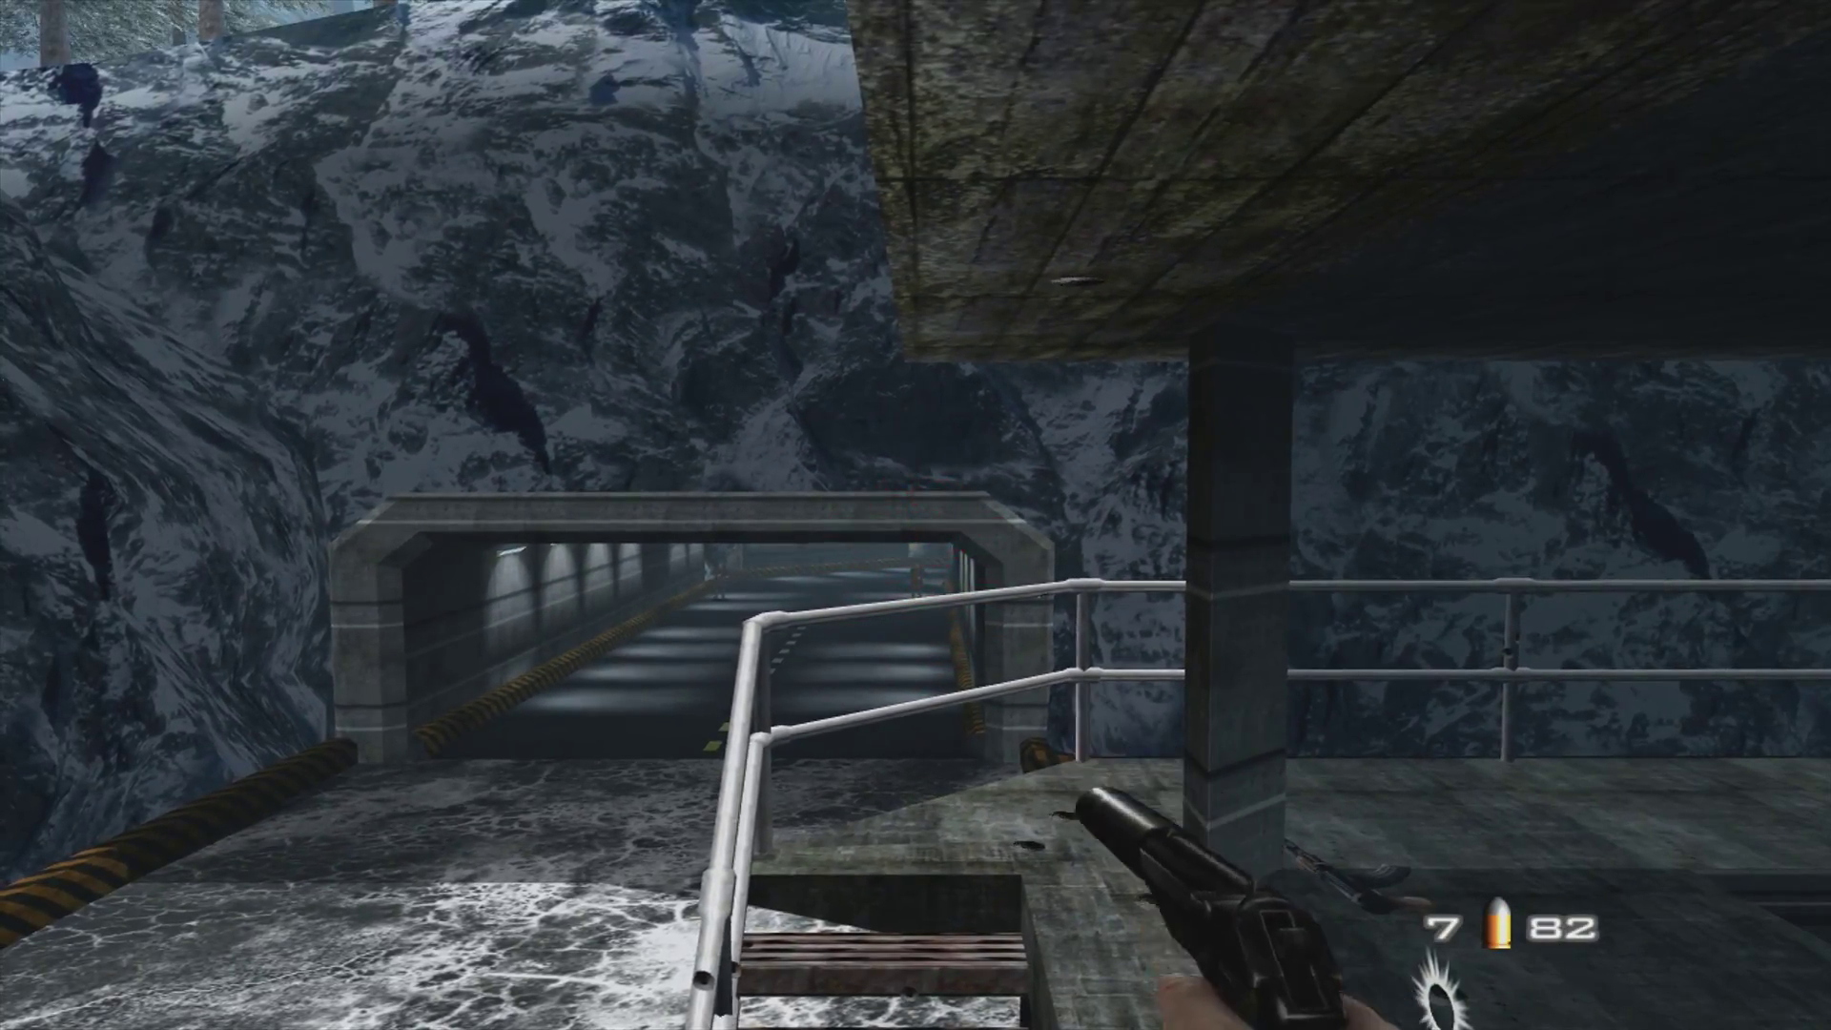
key("x")
key("Right")
key("x")
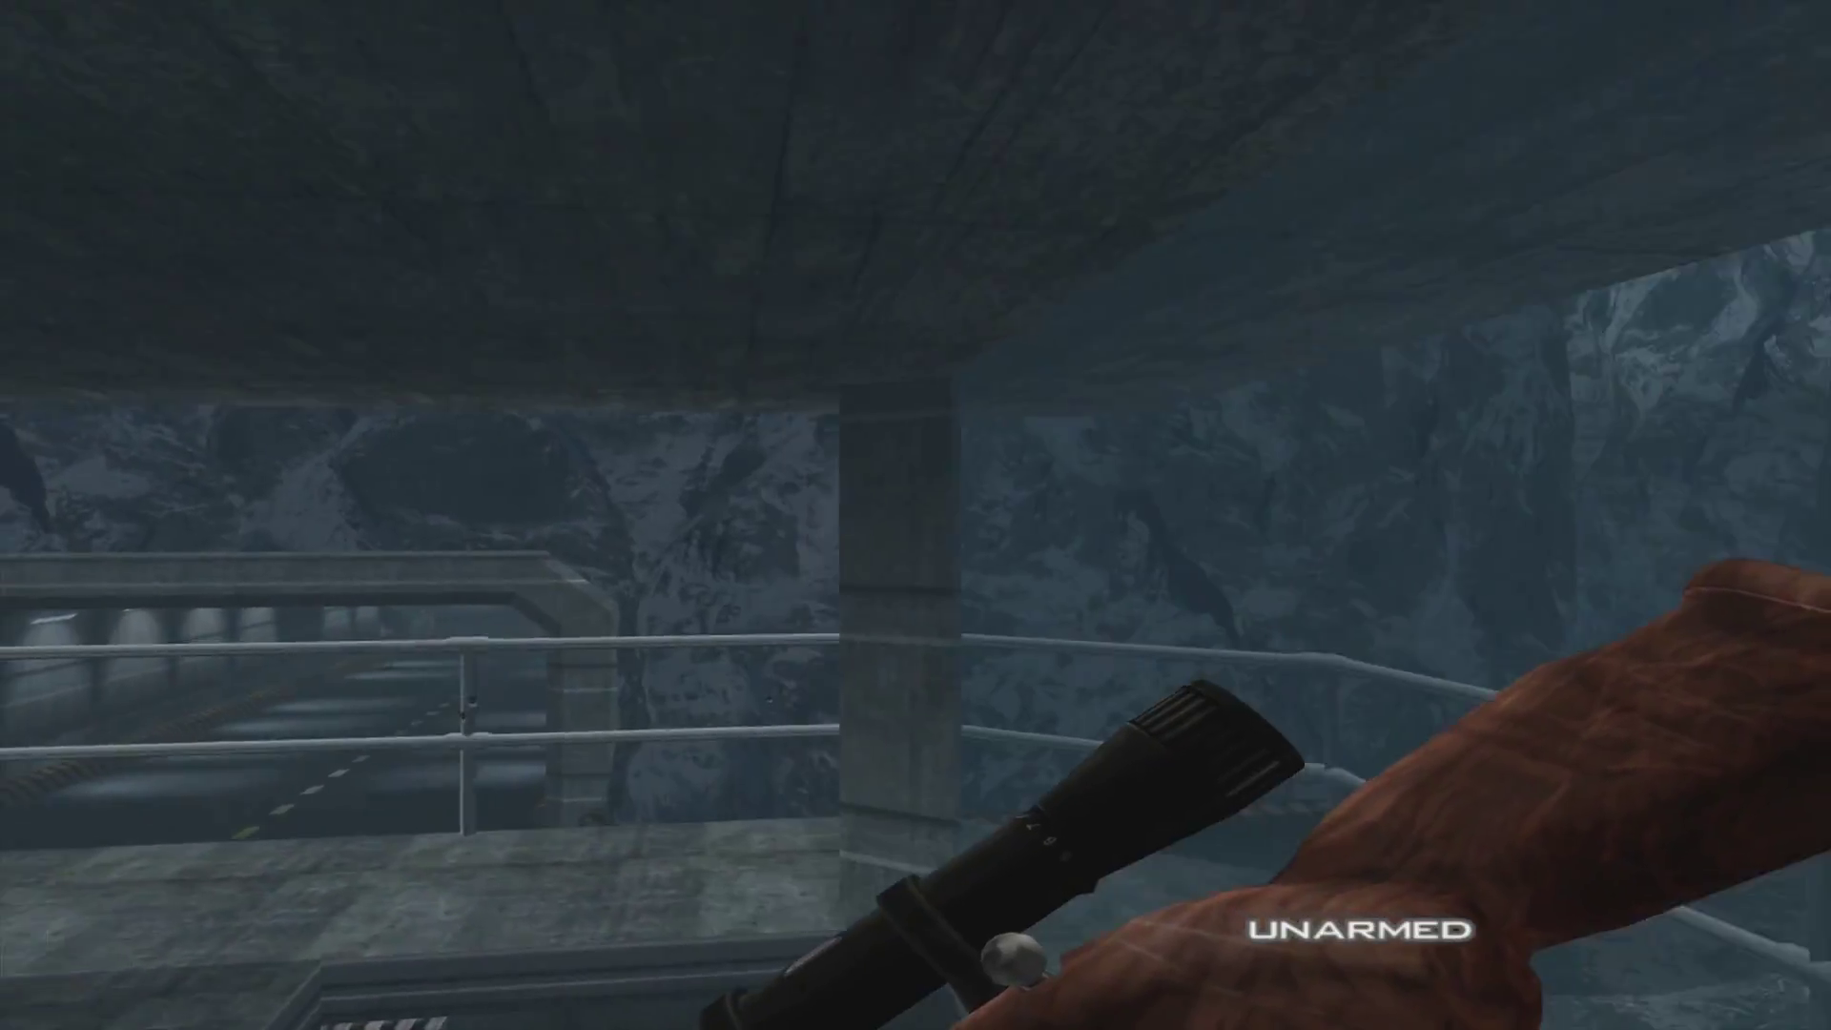
key("Up")
key("Left")
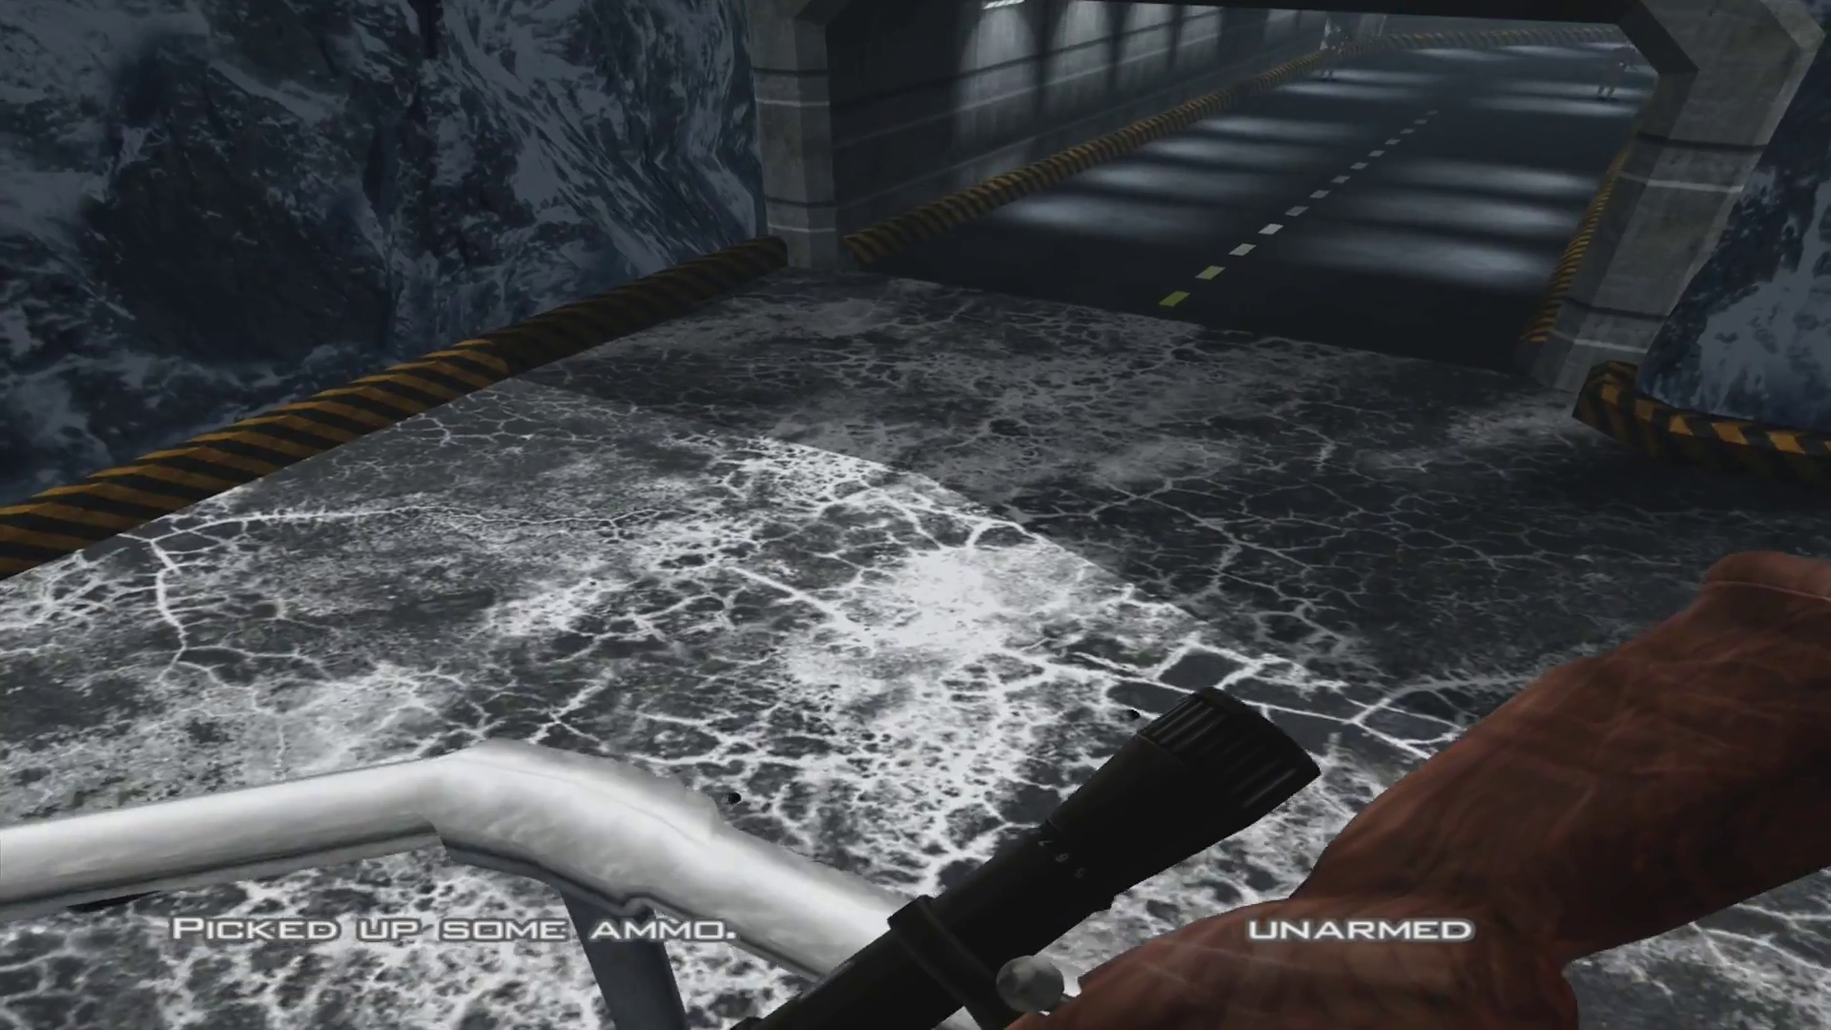
key("Right")
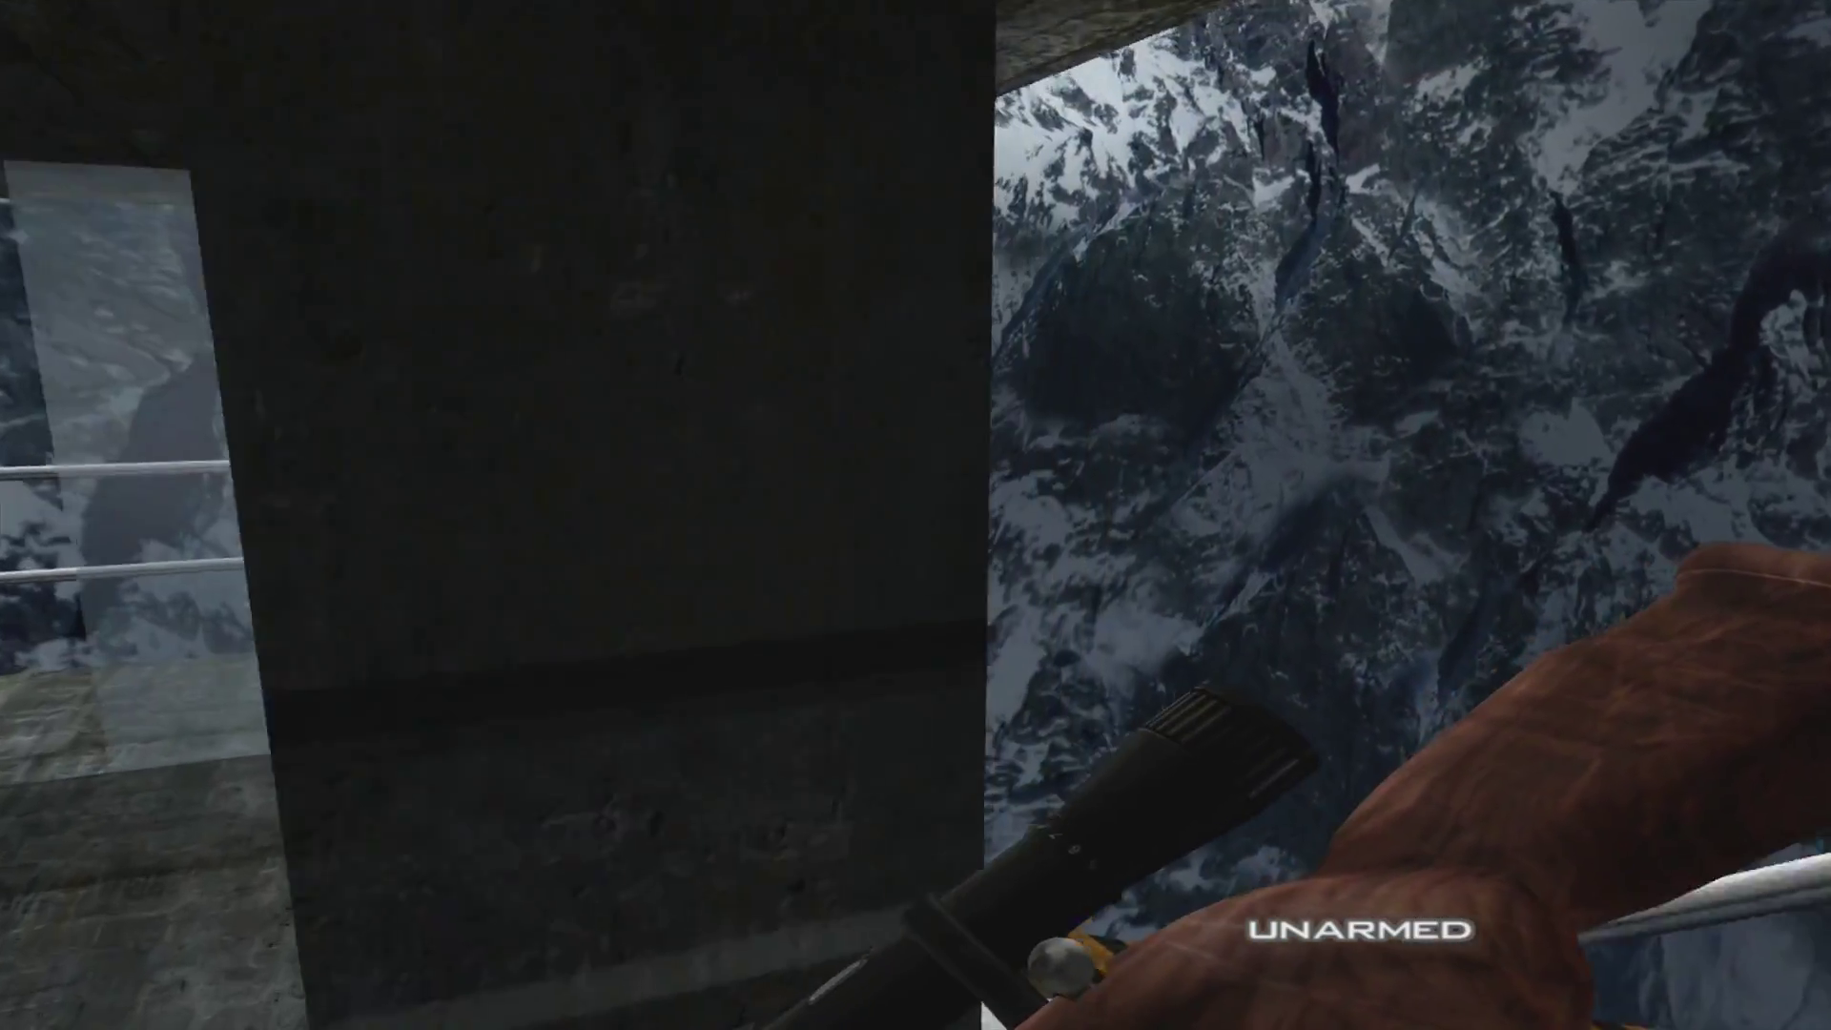
key("k")
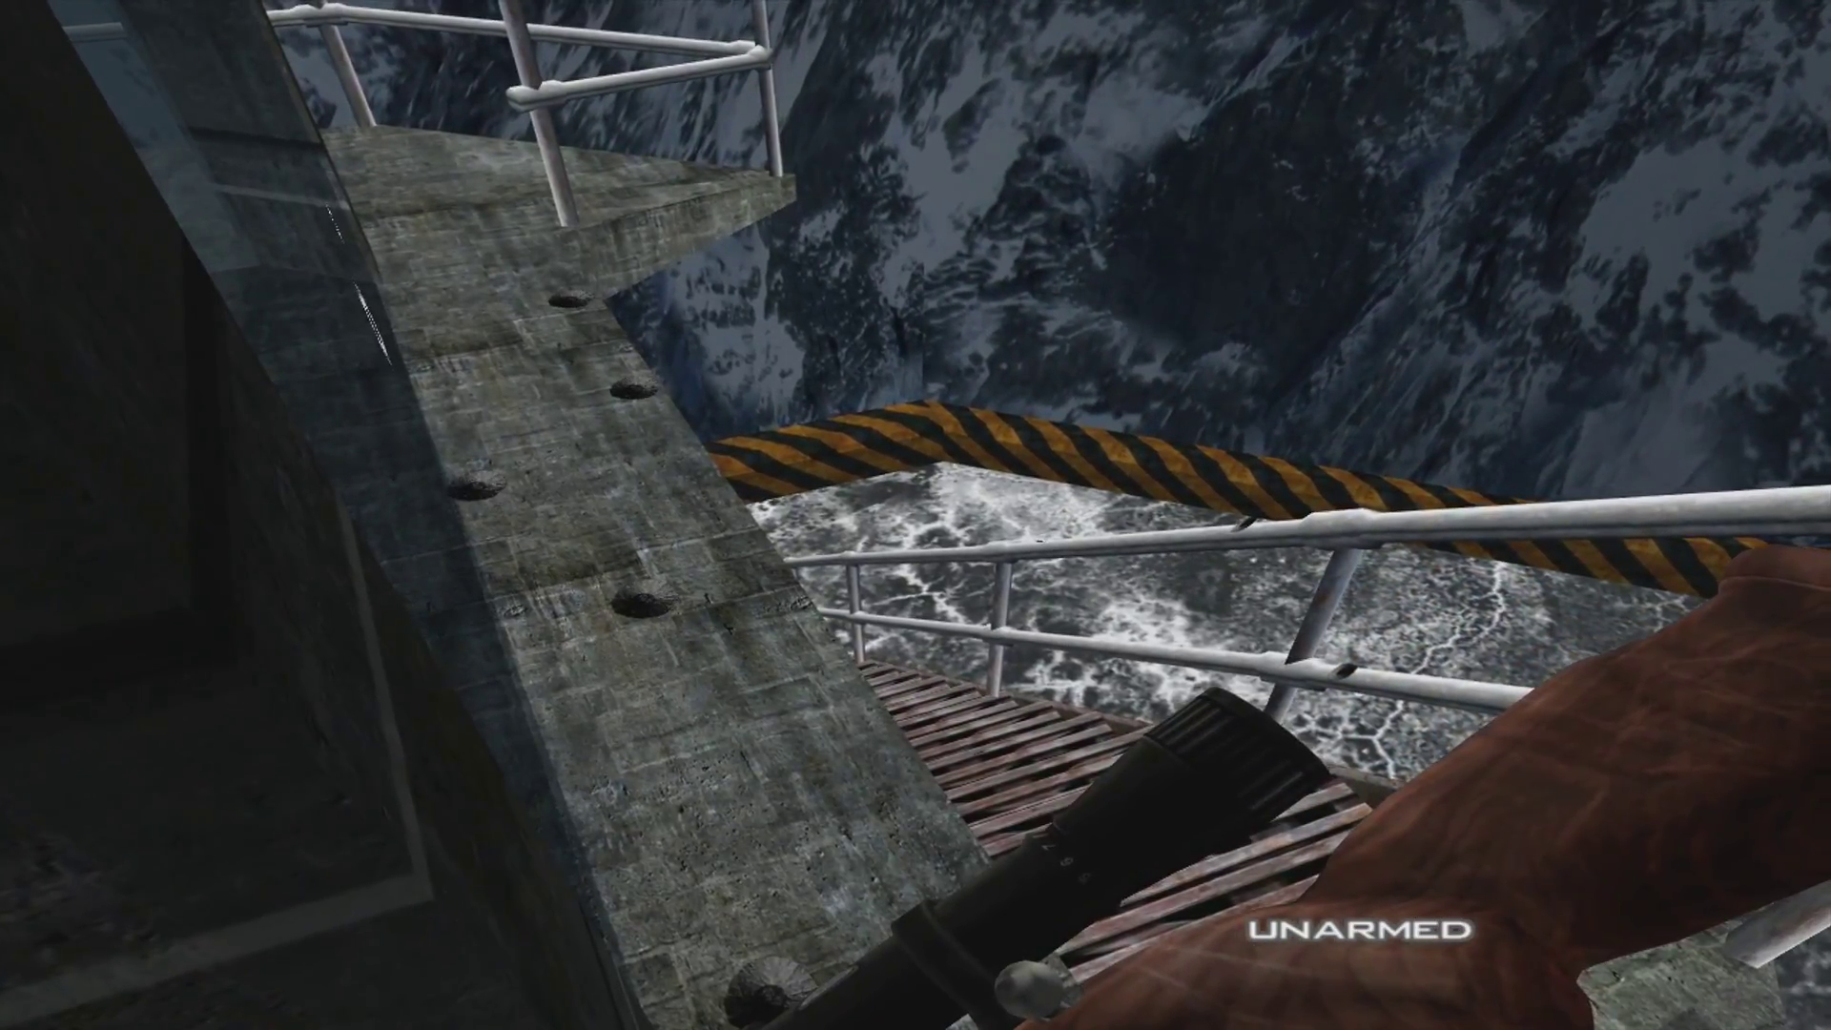